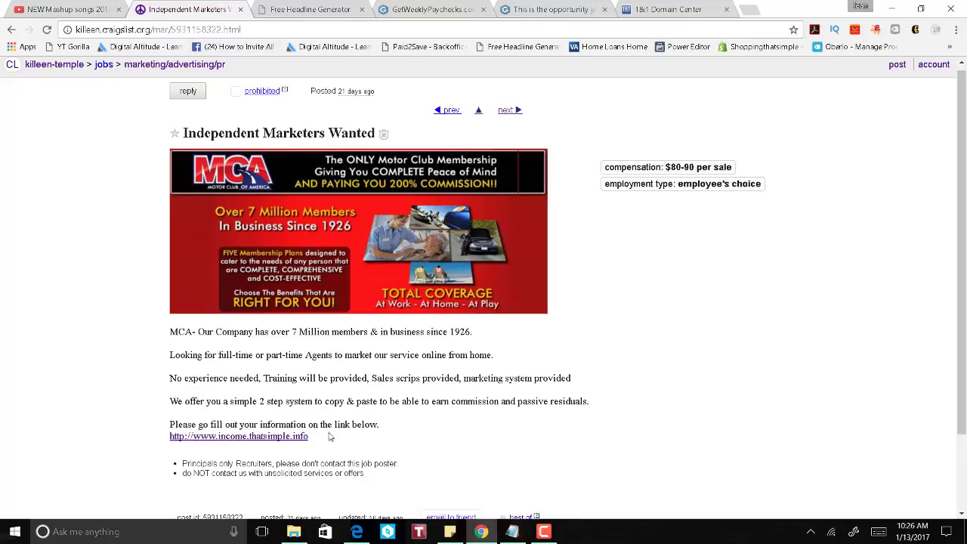
# Step: Review the Independent Marketers ad text and enlarge its banner, then go to GetWeeklyPaychecks pages
pyautogui.moveTo(291, 436); pyautogui.dragTo(172, 330)
pyautogui.click(277, 357)
pyautogui.click(364, 215)
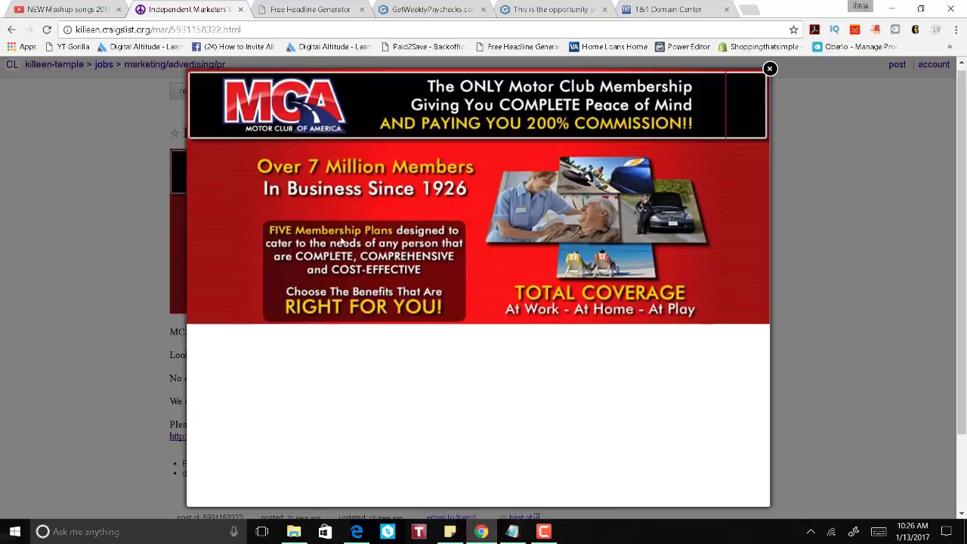
pyautogui.click(770, 69)
pyautogui.click(449, 12)
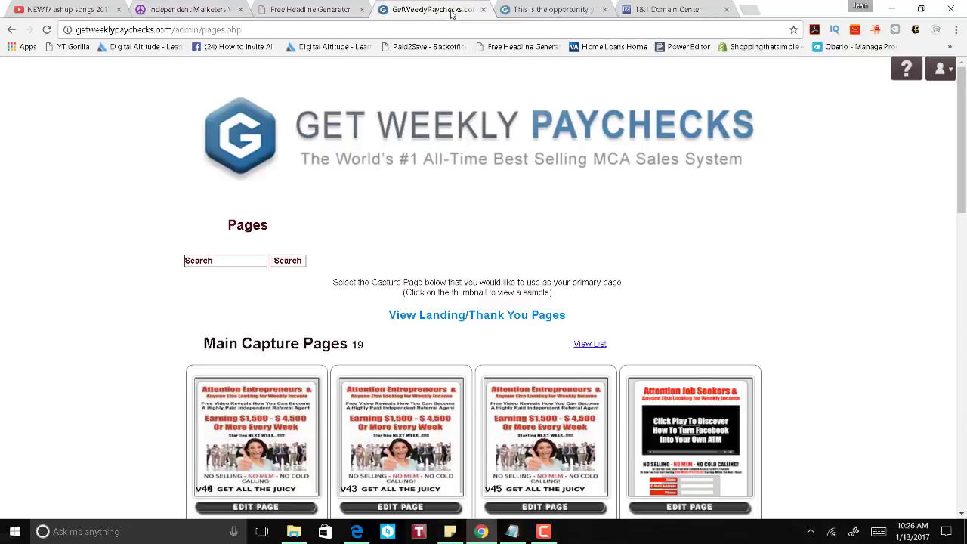
# Step: Open the INCOME OPPORTUNITY capture page in its own tab, view it, and return to the job post
pyautogui.scroll(-10, 514, 306)
pyautogui.scroll(-2, 513, 302)
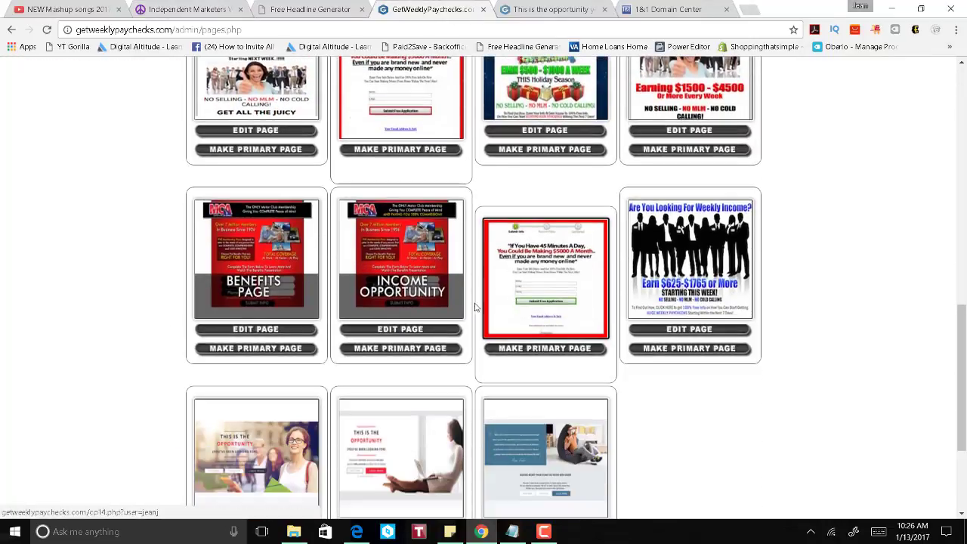
pyautogui.click(404, 235)
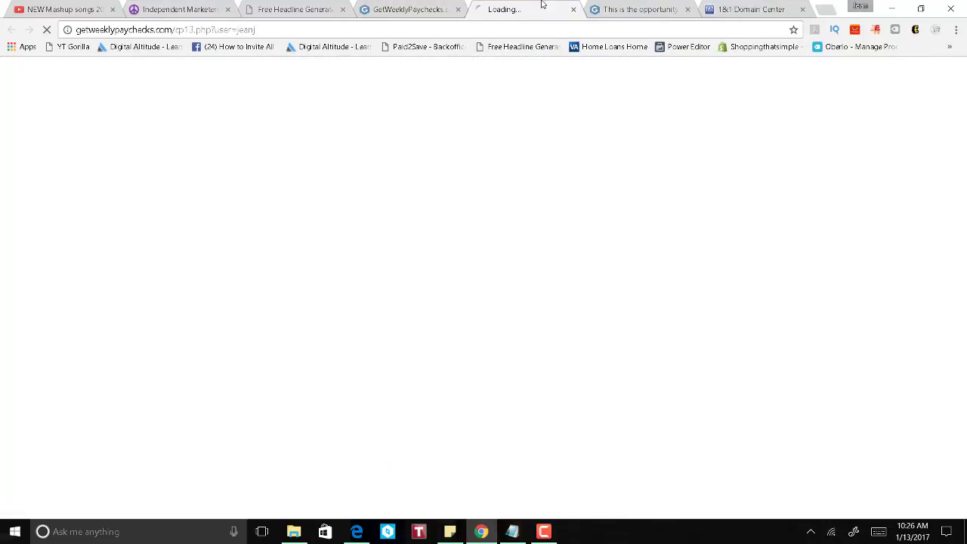
pyautogui.click(198, 9)
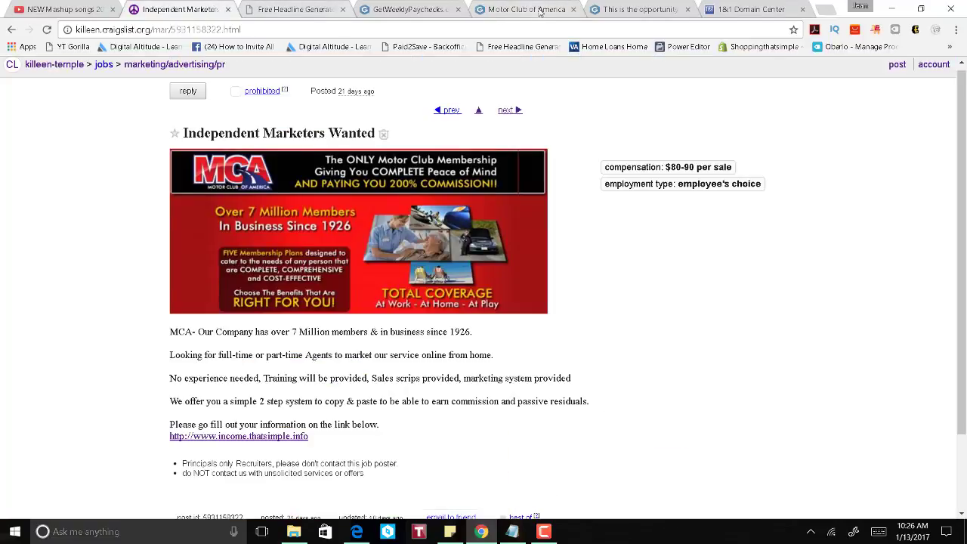
pyautogui.click(556, 9)
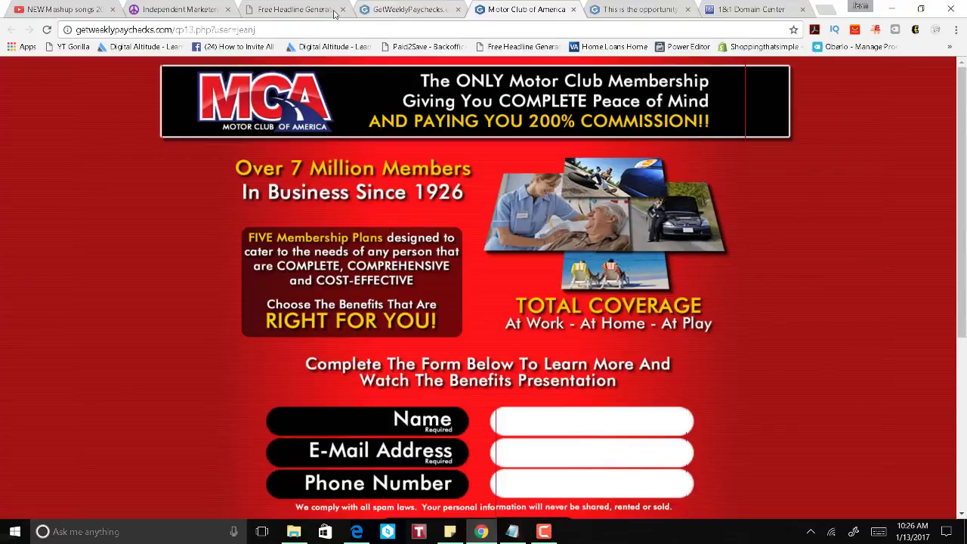
pyautogui.click(296, 11)
pyautogui.click(187, 9)
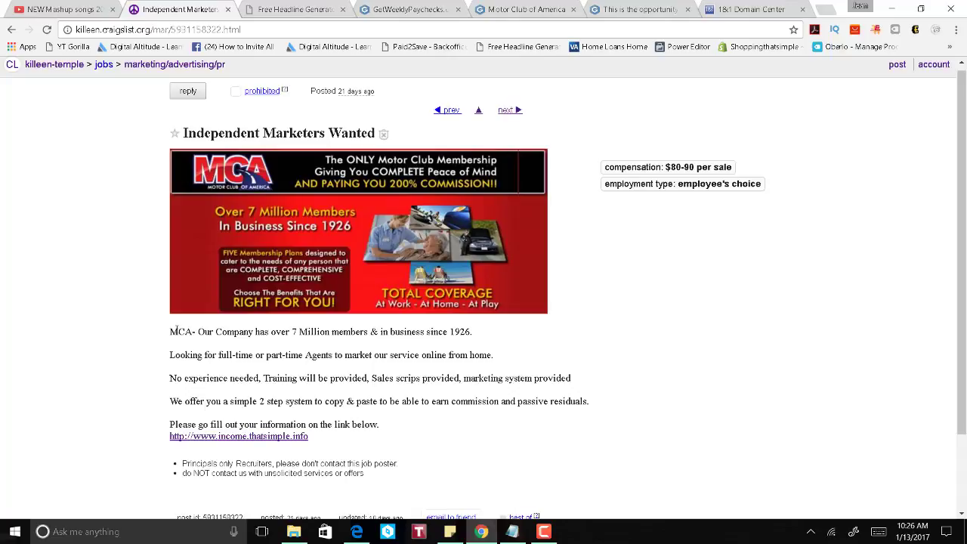
# Step: Review the post's body paragraphs and web address, then go to the Killeen-Temple Craigslist homepage
pyautogui.moveTo(172, 332); pyautogui.dragTo(415, 423)
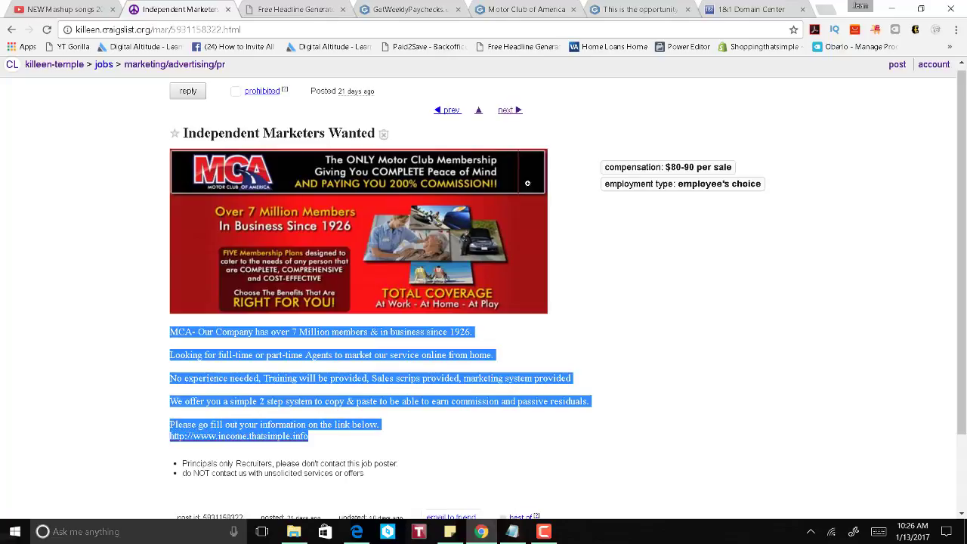
pyautogui.click(467, 444)
pyautogui.tripleClick(421, 412)
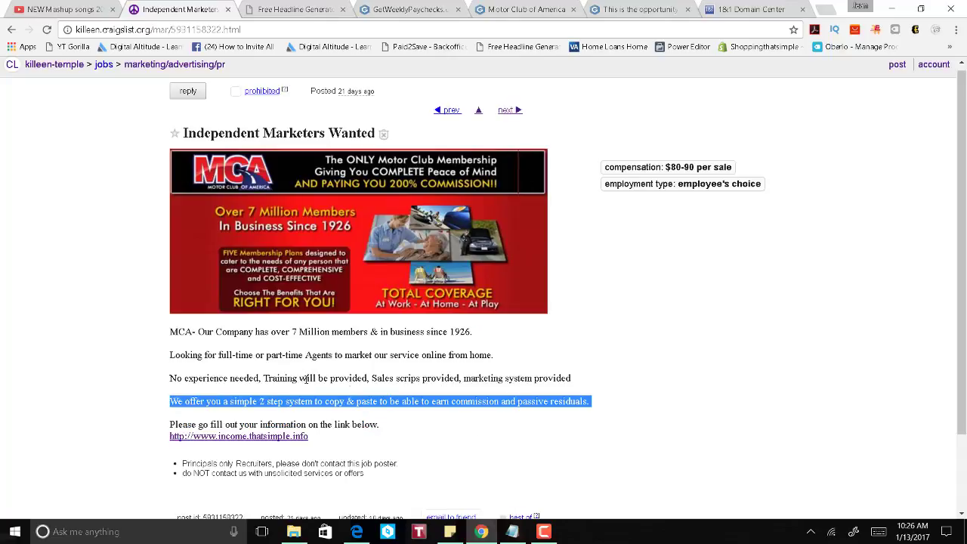
pyautogui.moveTo(421, 411); pyautogui.dragTo(254, 371)
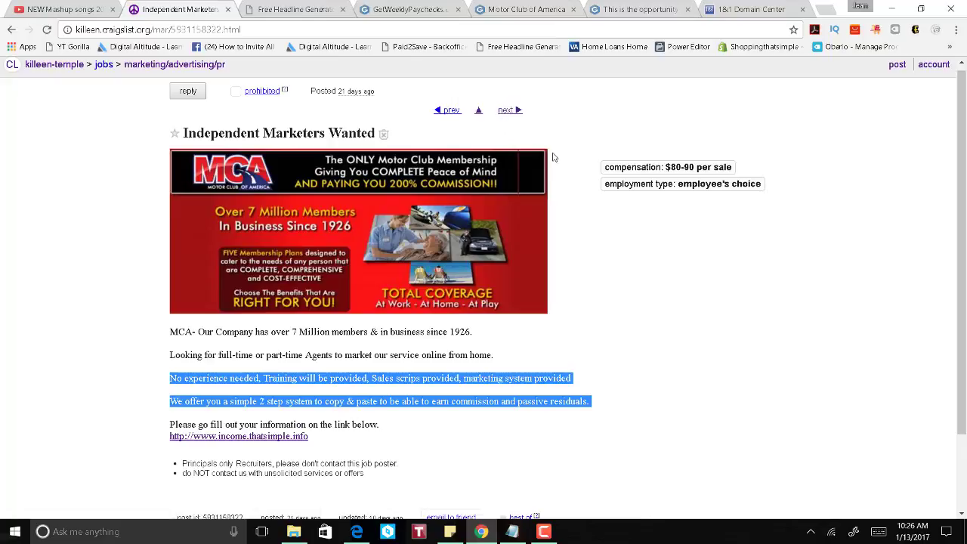
pyautogui.click(285, 31)
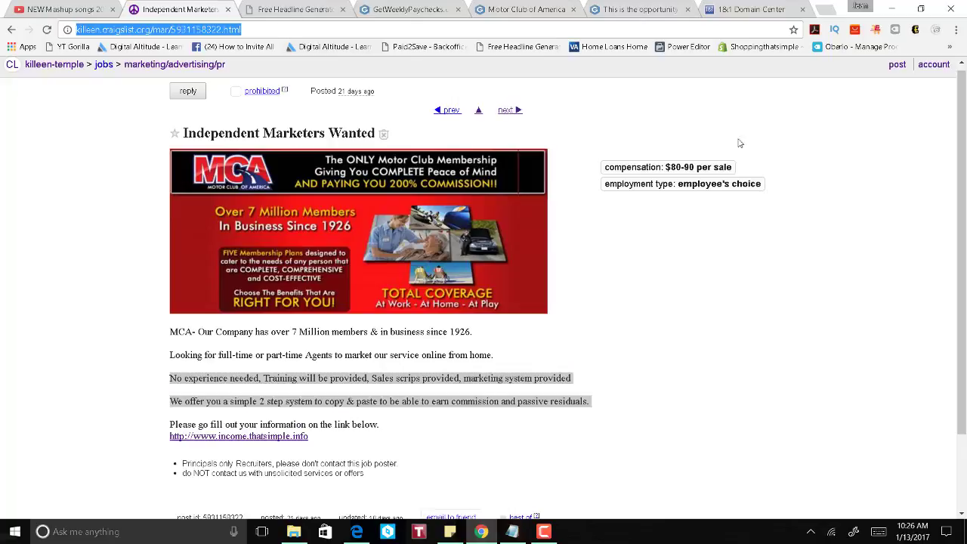
pyautogui.click(59, 71)
# Step: Log out of the current Craigslist account from the account page
pyautogui.click(233, 108)
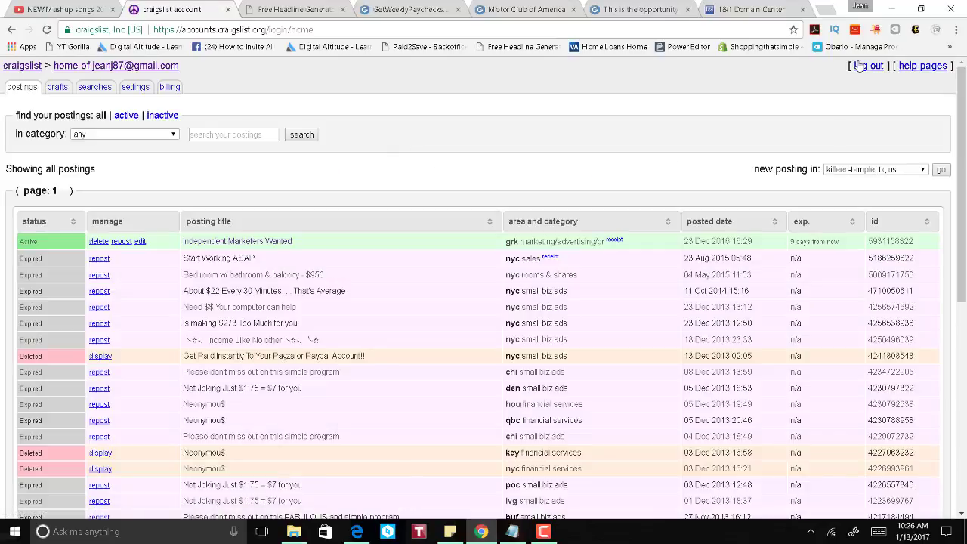
pyautogui.click(866, 66)
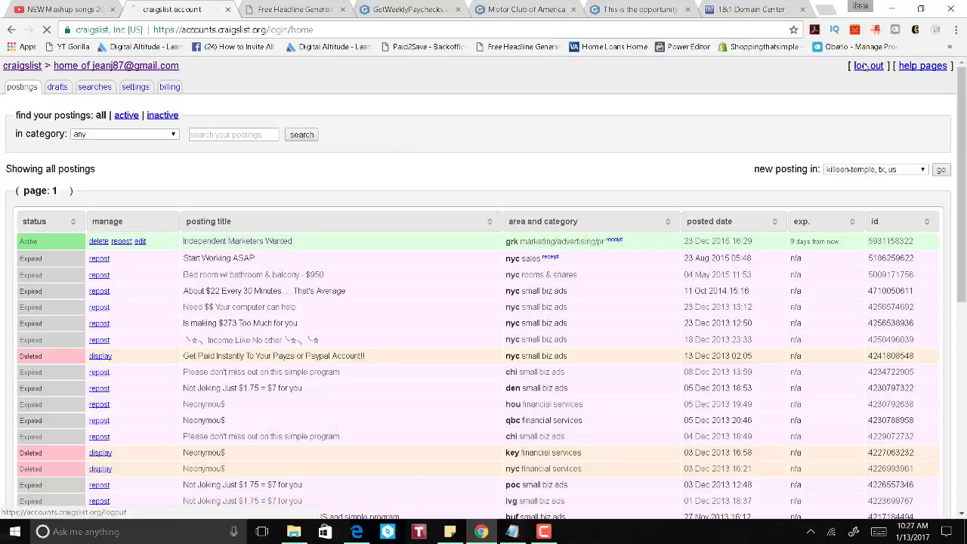
pyautogui.click(707, 243)
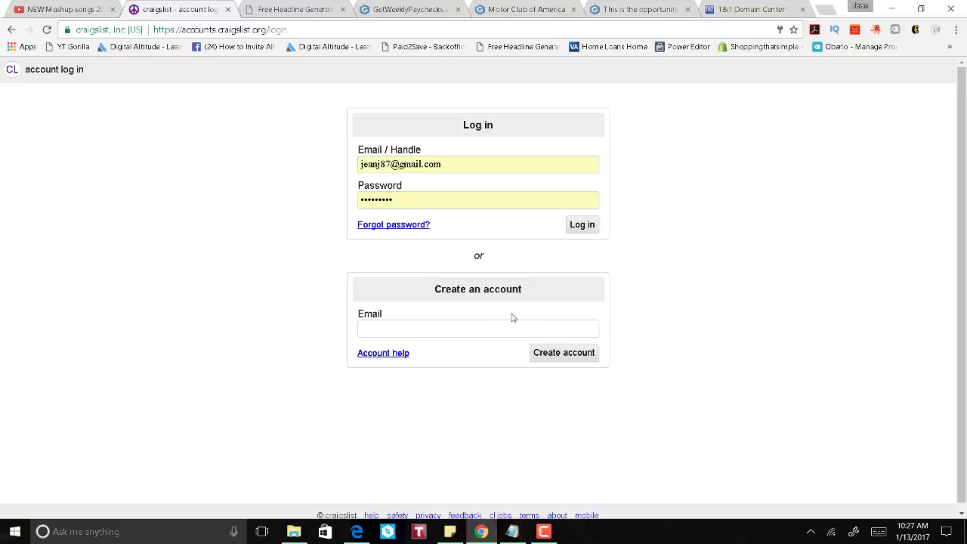
# Step: Create a new Craigslist account using a new email address
pyautogui.click(438, 330)
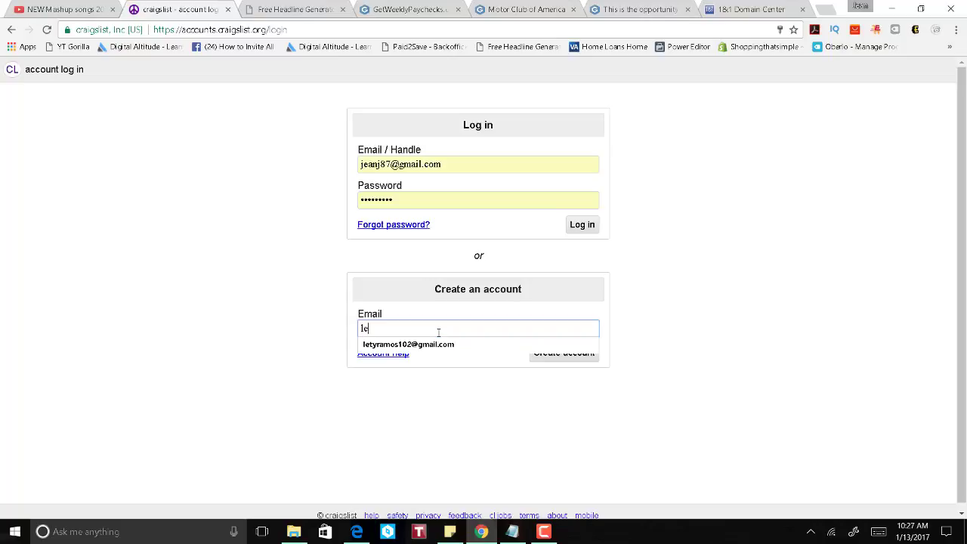
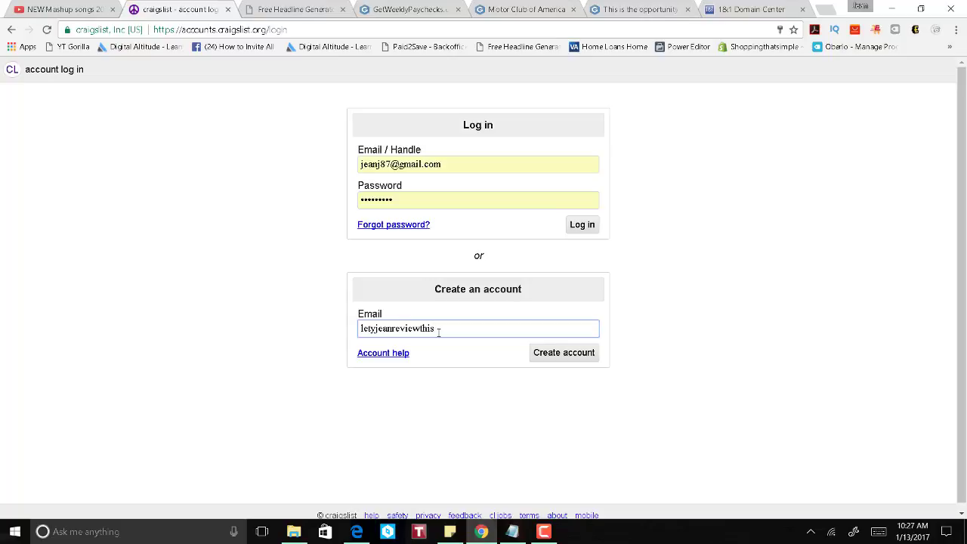
pyautogui.click(574, 360)
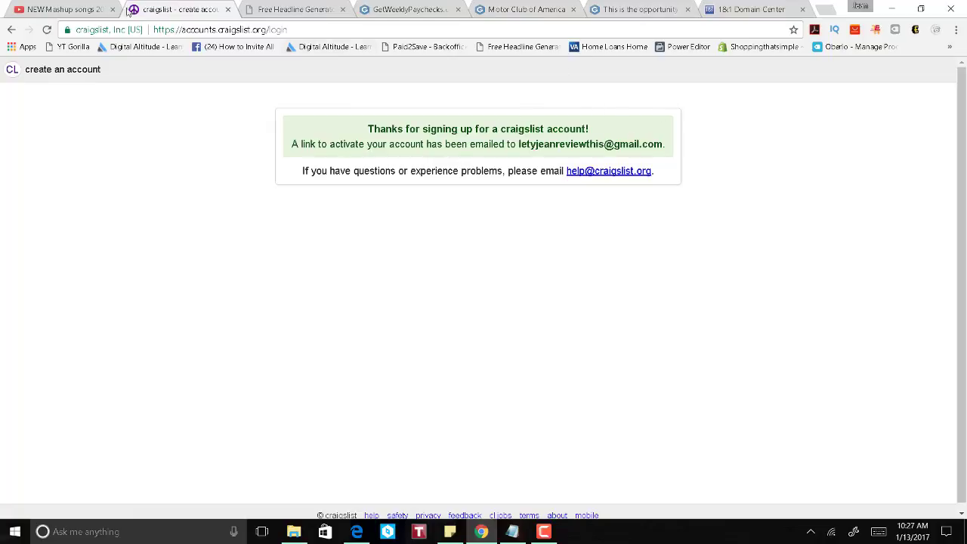
# Step: In a new tab, sign out of Google and sign in to the account used for the signup
pyautogui.hotkey('ctrl', 't')
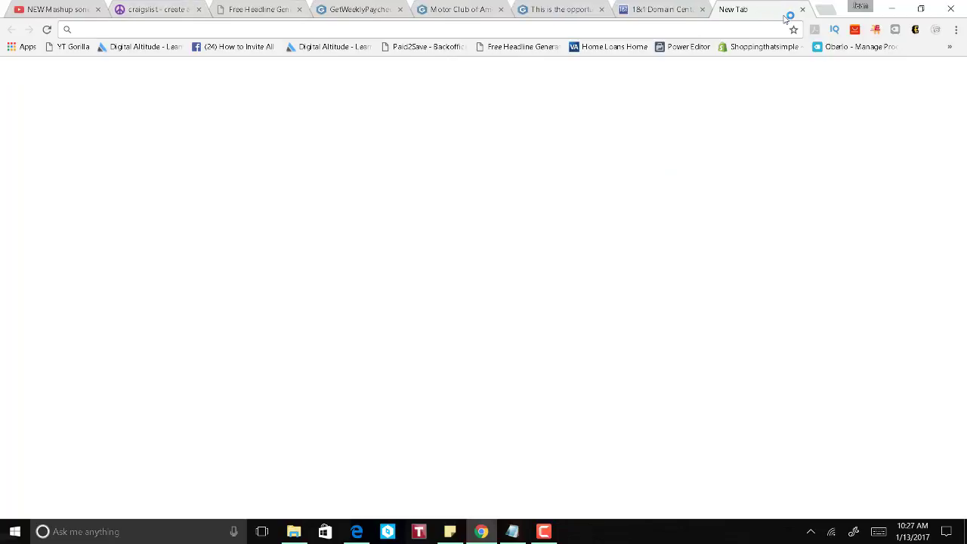
pyautogui.click(949, 77)
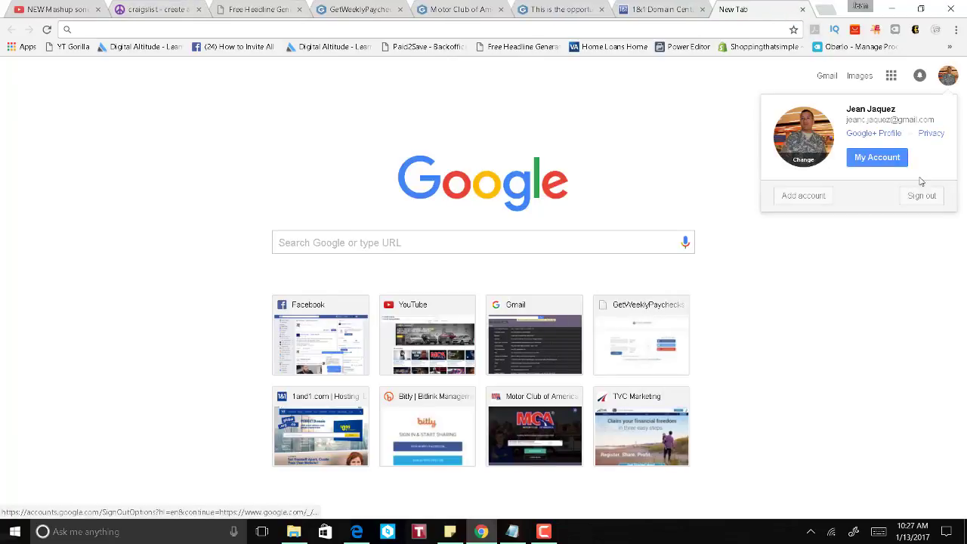
pyautogui.click(923, 194)
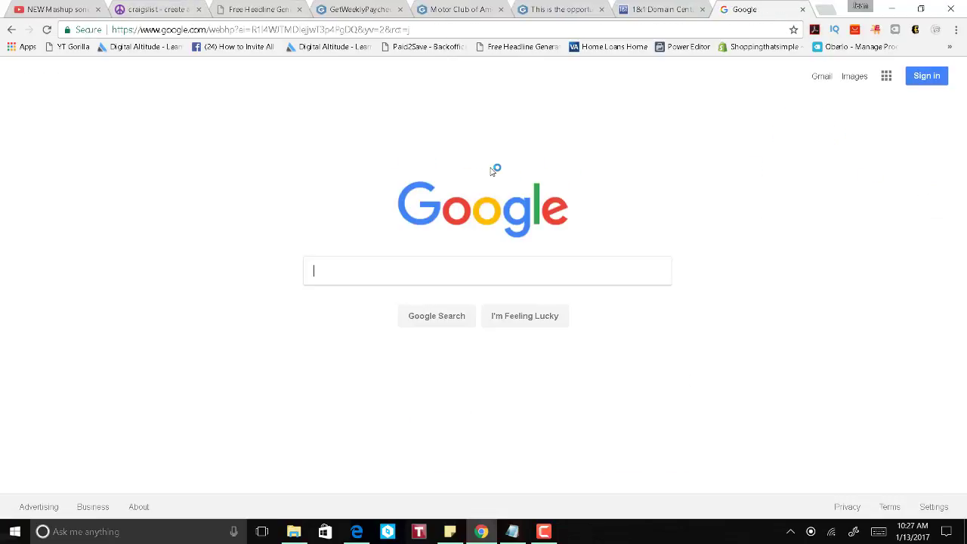
pyautogui.click(929, 77)
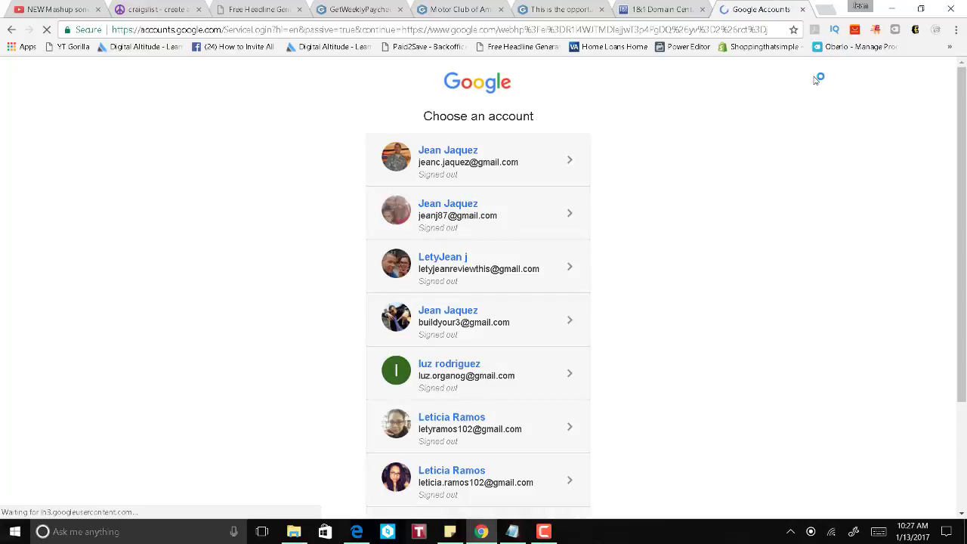
pyautogui.click(515, 257)
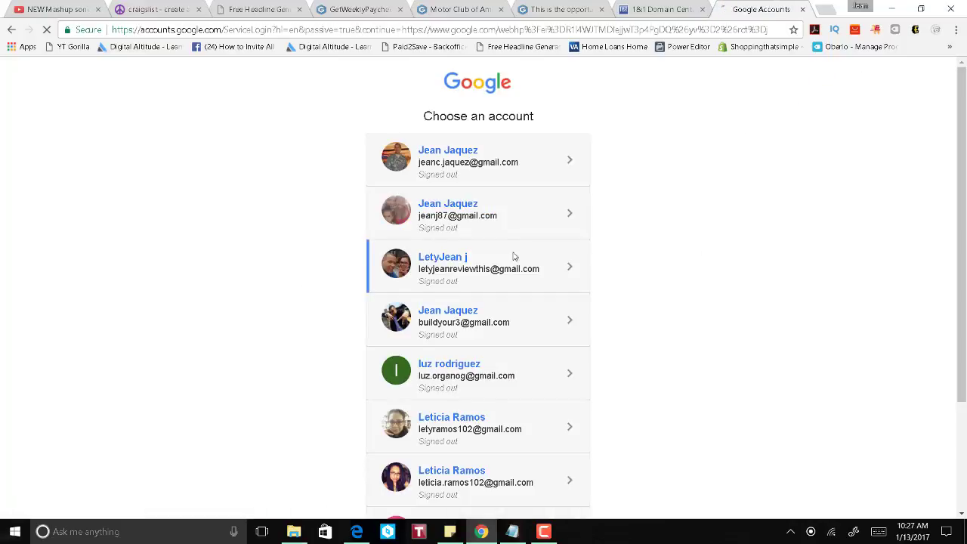
pyautogui.click(532, 349)
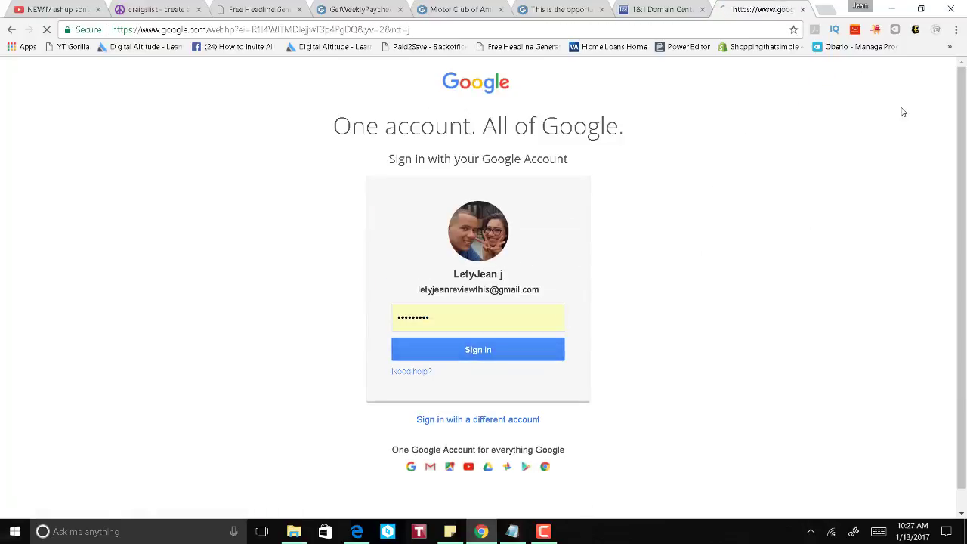
# Step: Open the New Craigslist Account email in Gmail and follow its password link
pyautogui.click(817, 77)
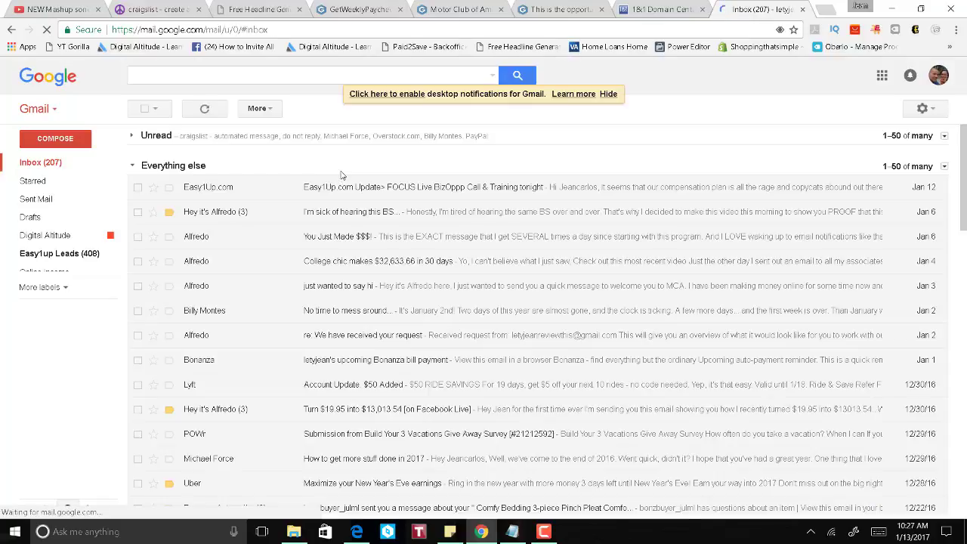
pyautogui.click(131, 135)
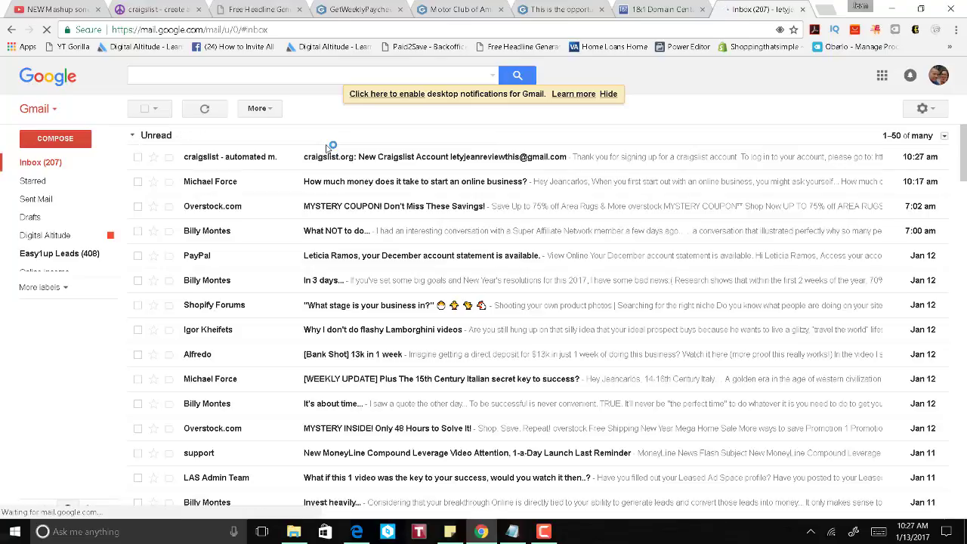
pyautogui.click(335, 160)
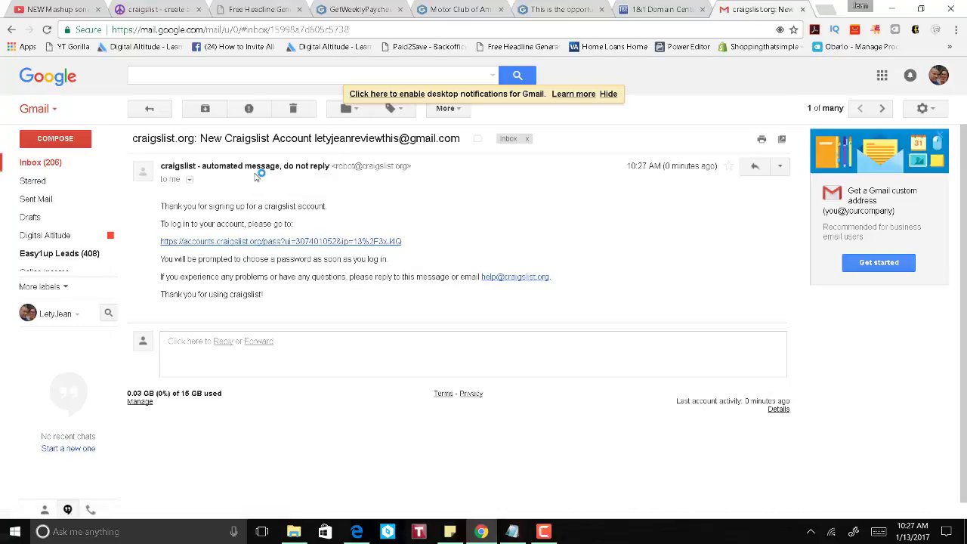
pyautogui.click(331, 242)
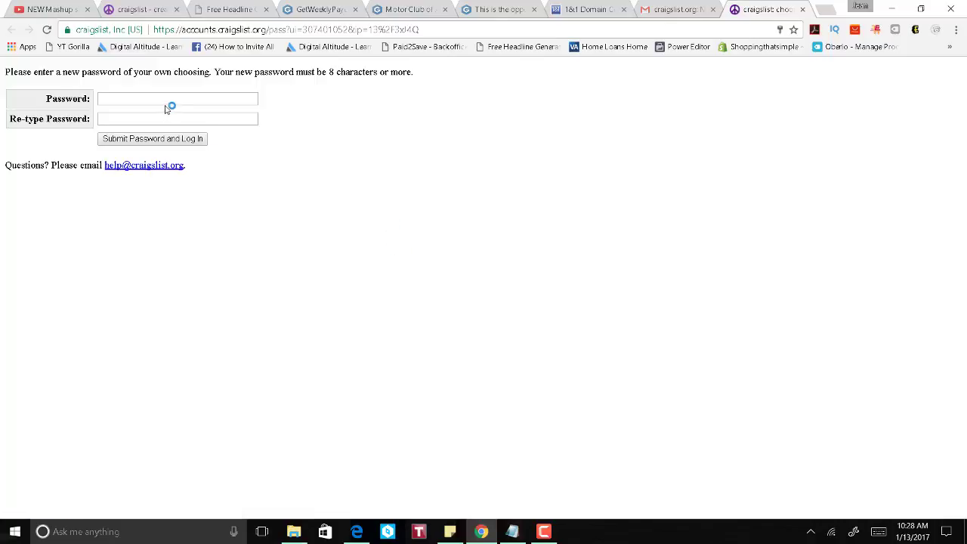
# Step: Set the new account password, log in, and decline the browser's offer to save it
pyautogui.click(173, 98)
pyautogui.write('***')
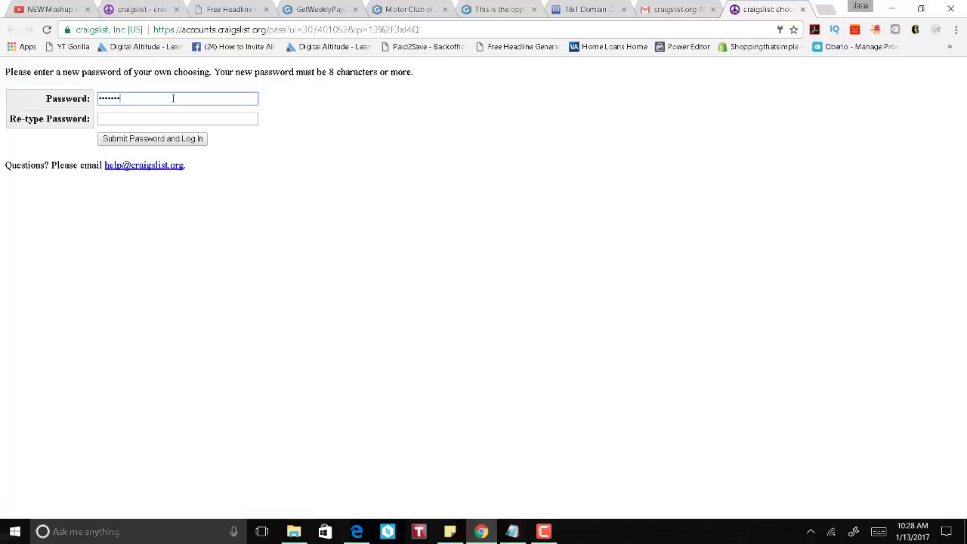
pyautogui.write('******')
pyautogui.press('Tab')
pyautogui.write('*')
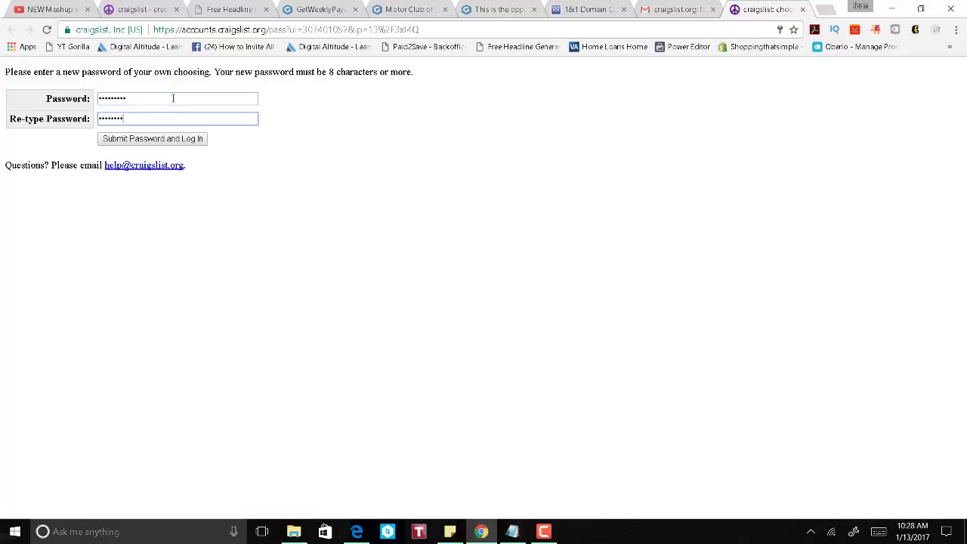
pyautogui.click(174, 138)
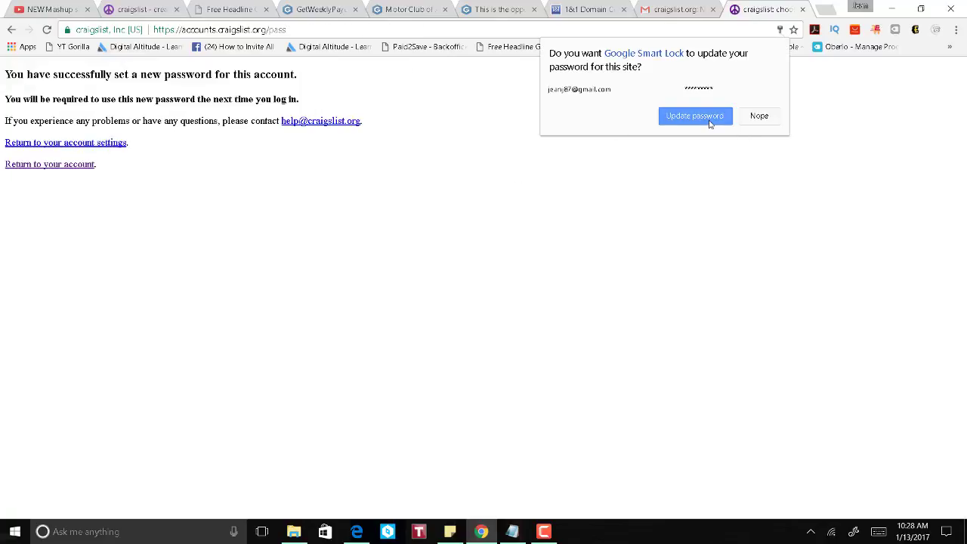
pyautogui.click(758, 116)
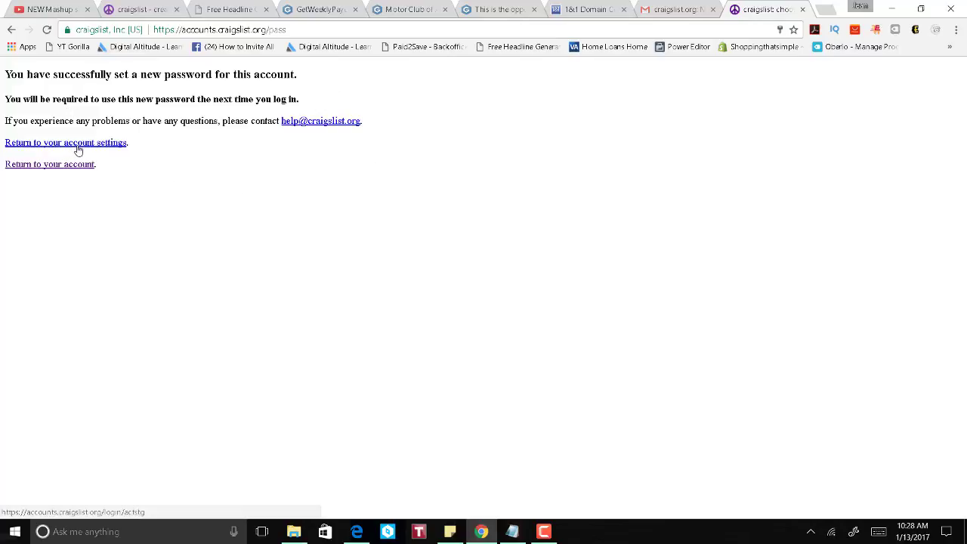
# Step: Return to account settings and accept the craigslist terms of use
pyautogui.click(76, 143)
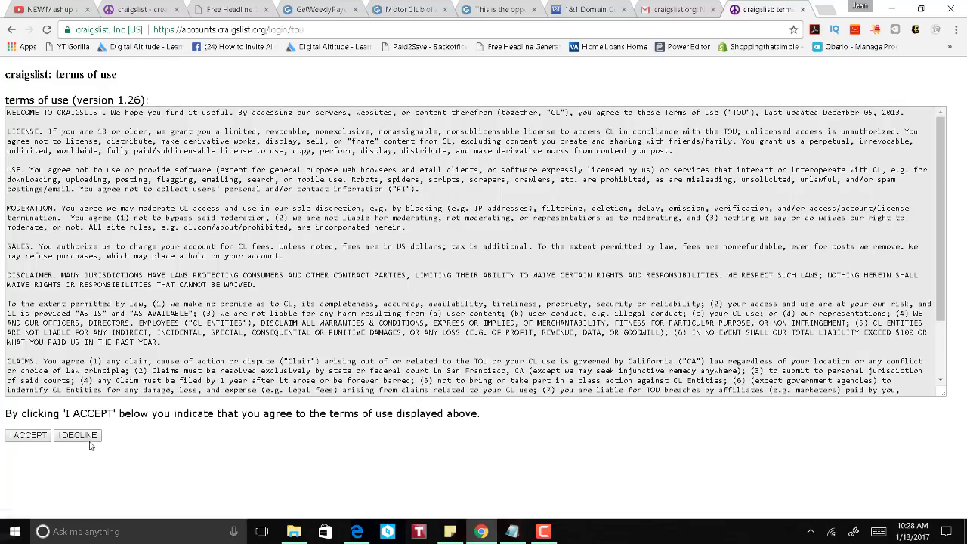
pyautogui.scroll(-2, 114, 303)
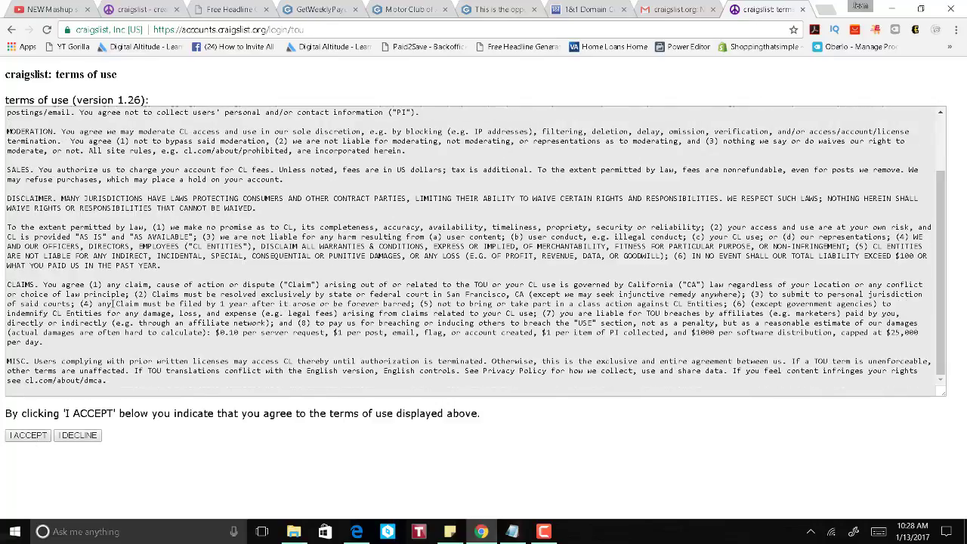
pyautogui.scroll(1, 121, 305)
pyautogui.scroll(-2, 126, 303)
pyautogui.click(28, 435)
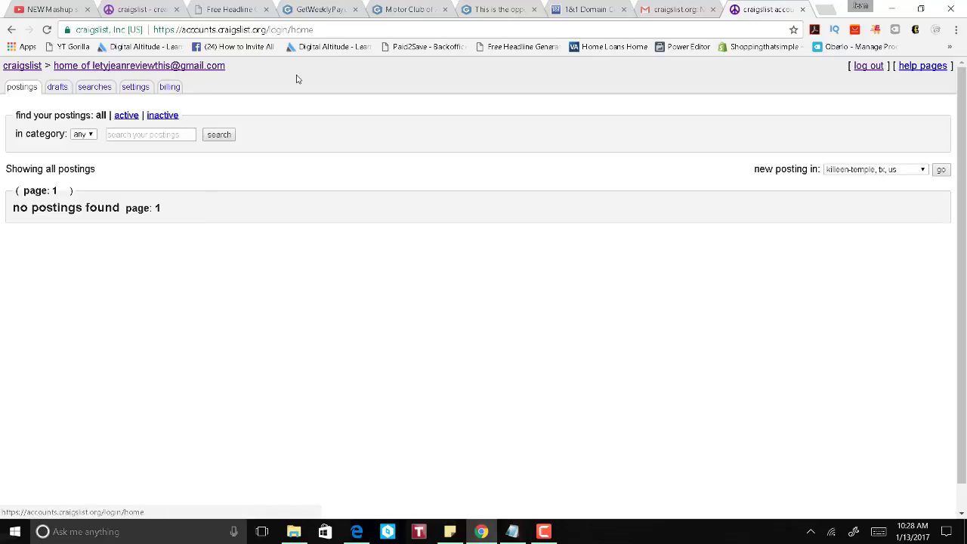
# Step: Go to the killeen / temple / ft hood craigslist home page and browse its listings
pyautogui.click(22, 66)
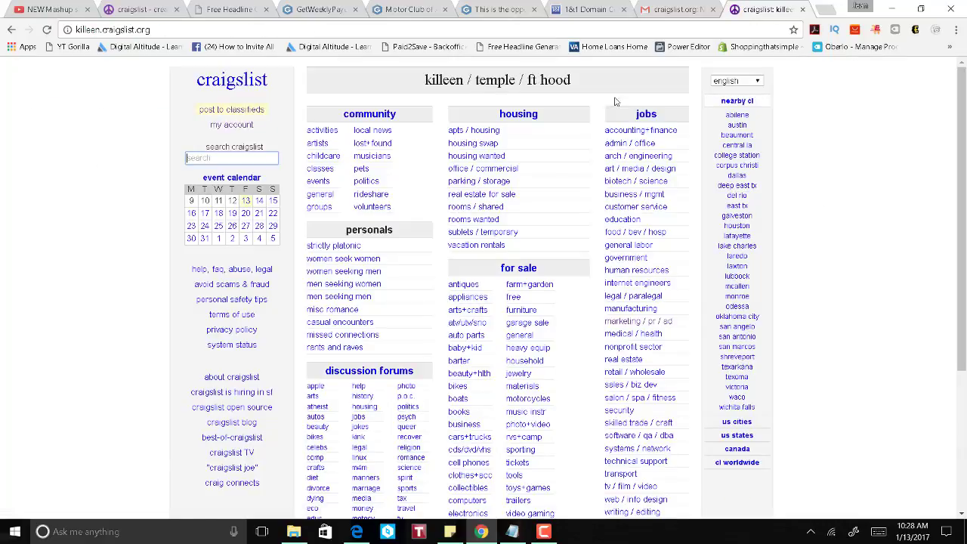
pyautogui.click(591, 80)
pyautogui.moveTo(591, 79); pyautogui.dragTo(406, 68)
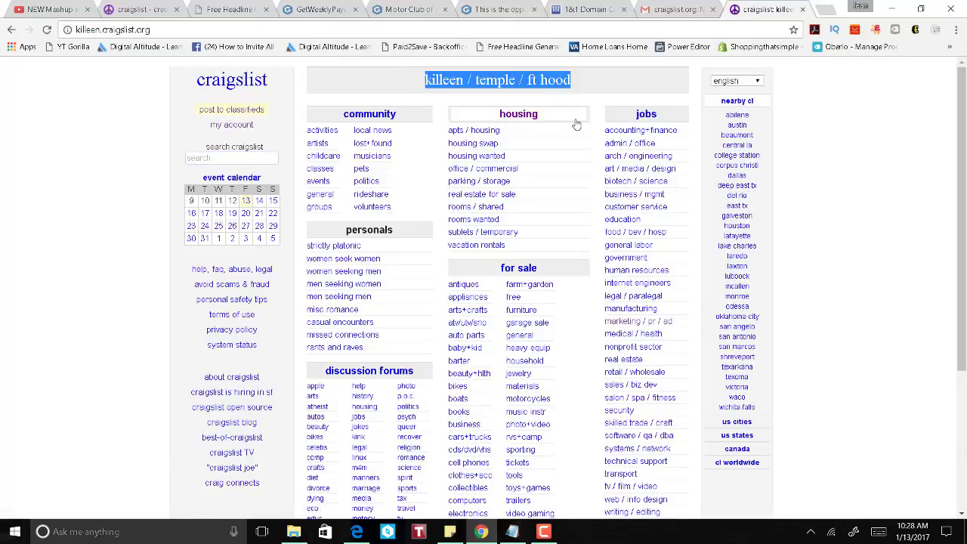
pyautogui.click(590, 80)
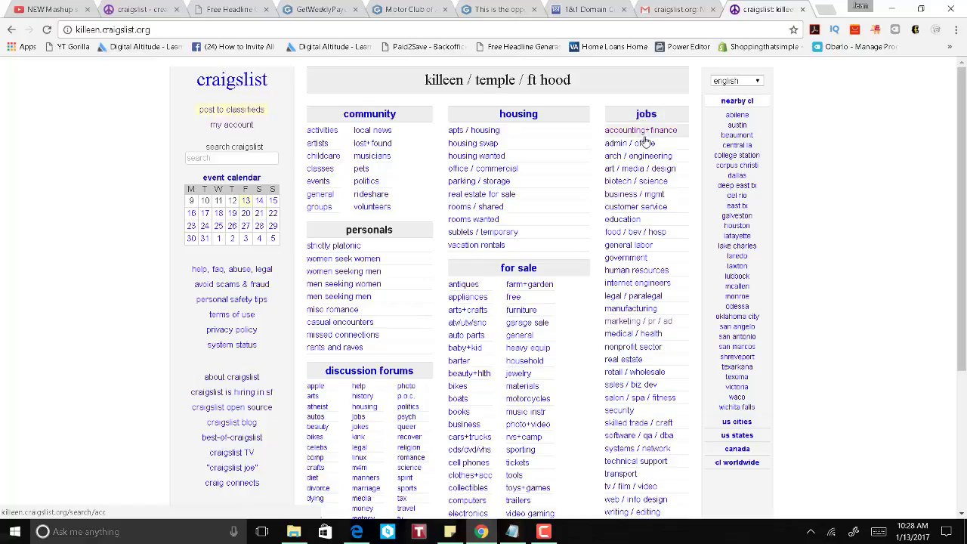
pyautogui.moveTo(960, 134); pyautogui.dragTo(965, 163)
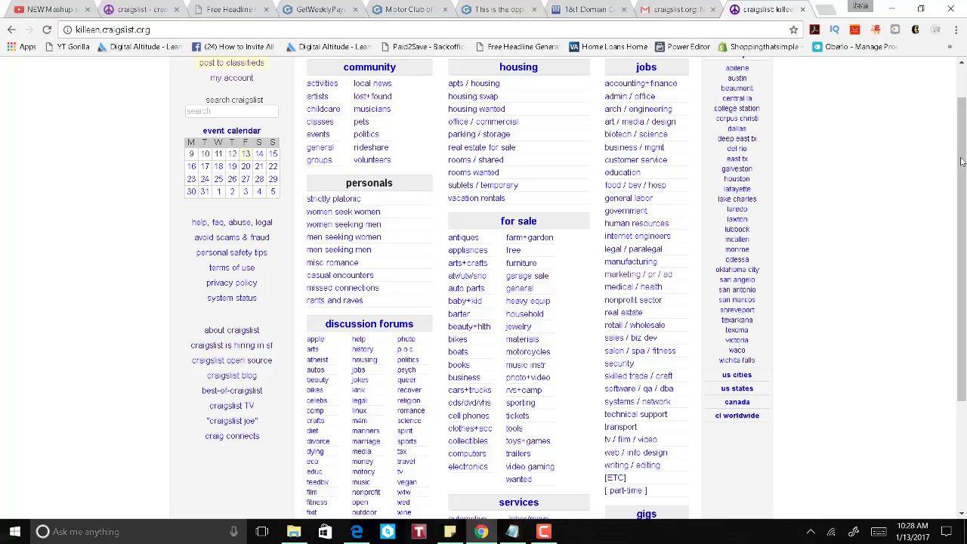
pyautogui.scroll(1, 924, 133)
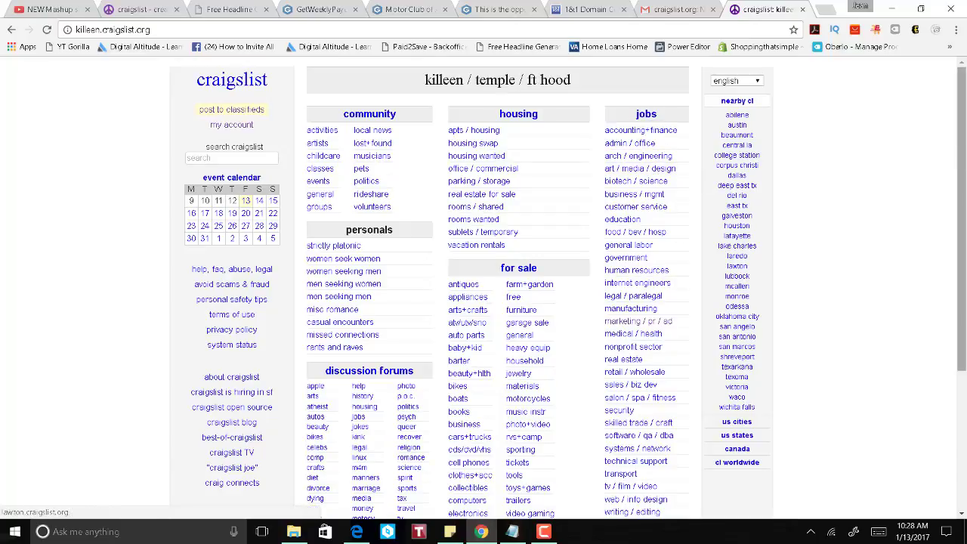
pyautogui.scroll(-3, 965, 344)
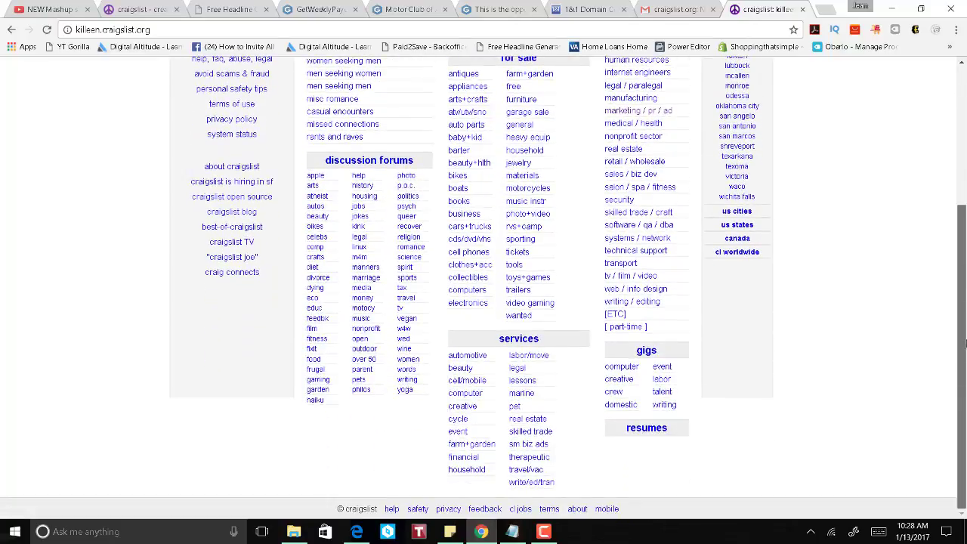
pyautogui.scroll(3, 965, 323)
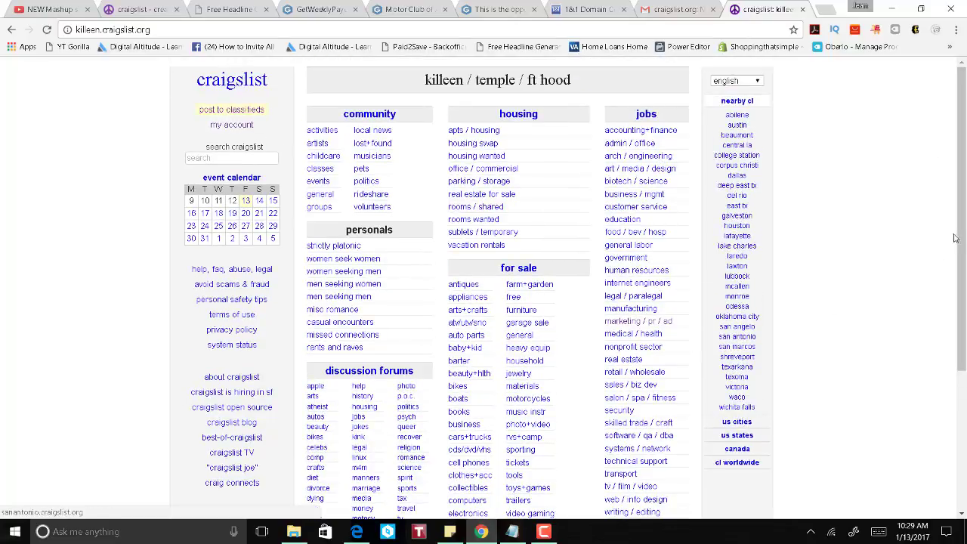
pyautogui.scroll(-1, 954, 236)
pyautogui.scroll(-3, 954, 235)
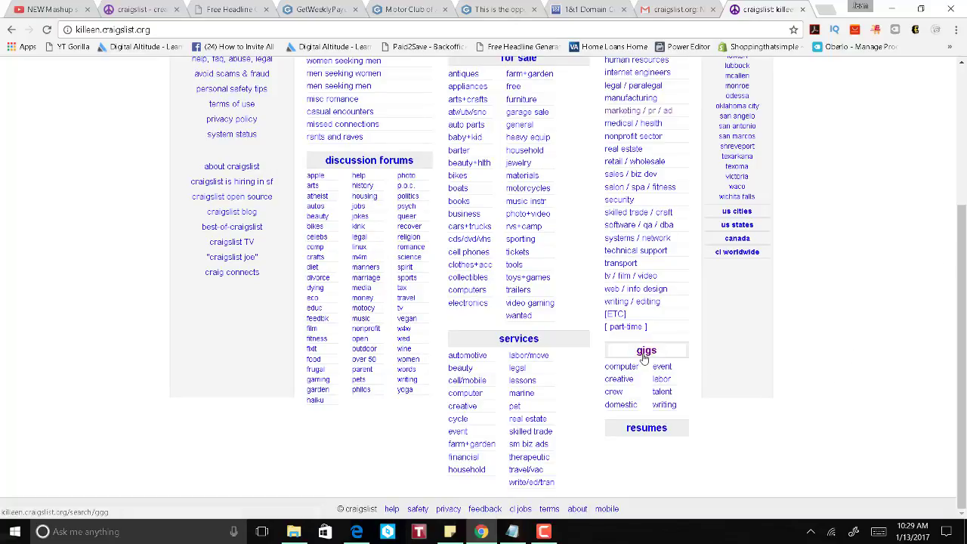
pyautogui.scroll(3, 644, 356)
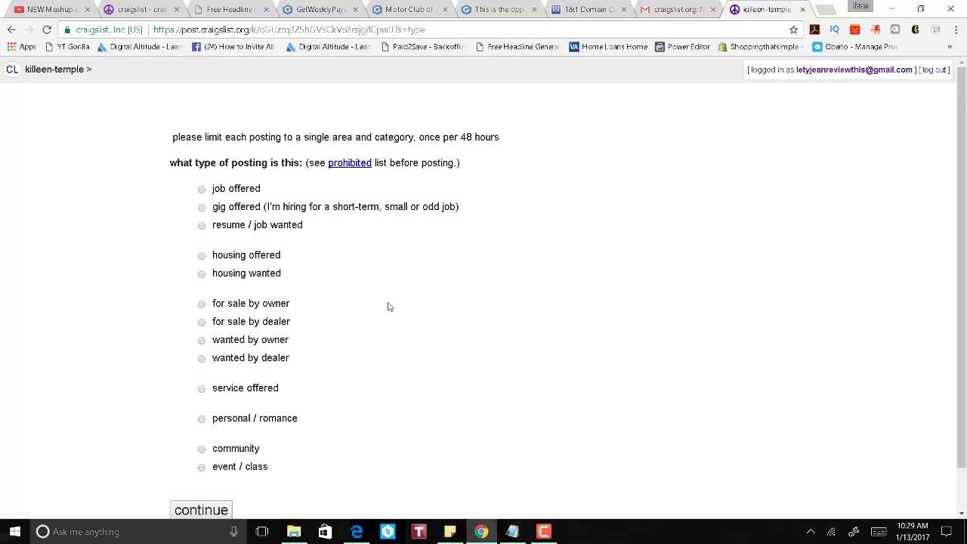
# Step: Choose gig offered, hiring someone, and the computer gigs category for the posting
pyautogui.scroll(-1, 388, 278)
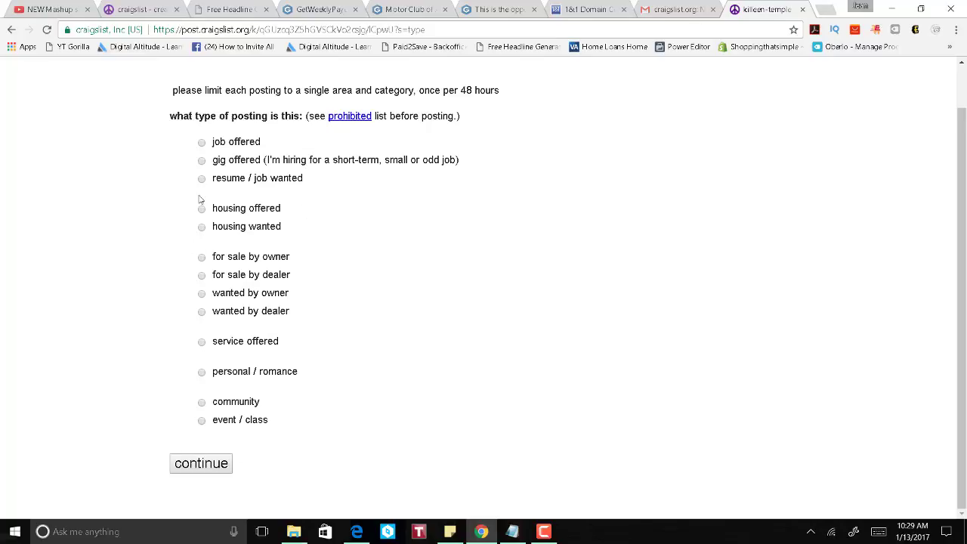
pyautogui.click(202, 160)
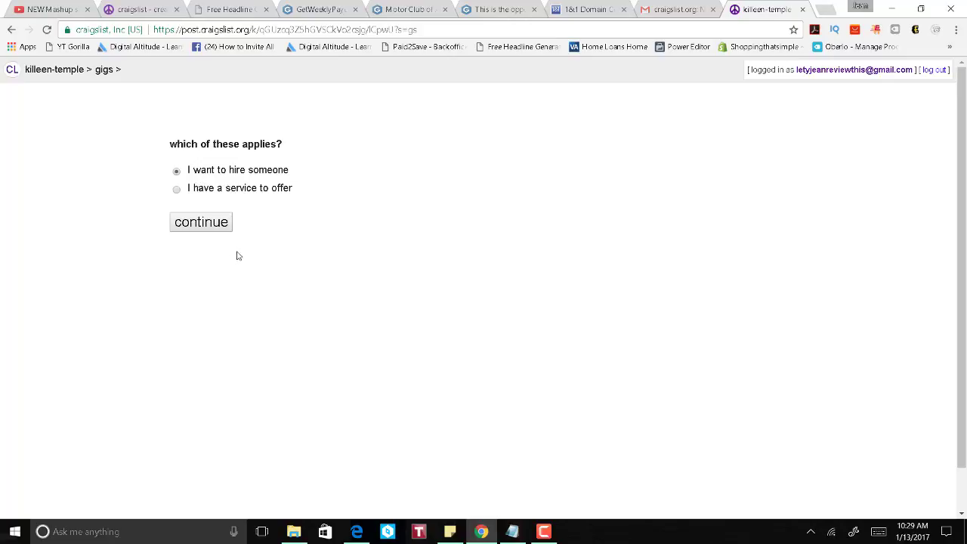
pyautogui.click(198, 222)
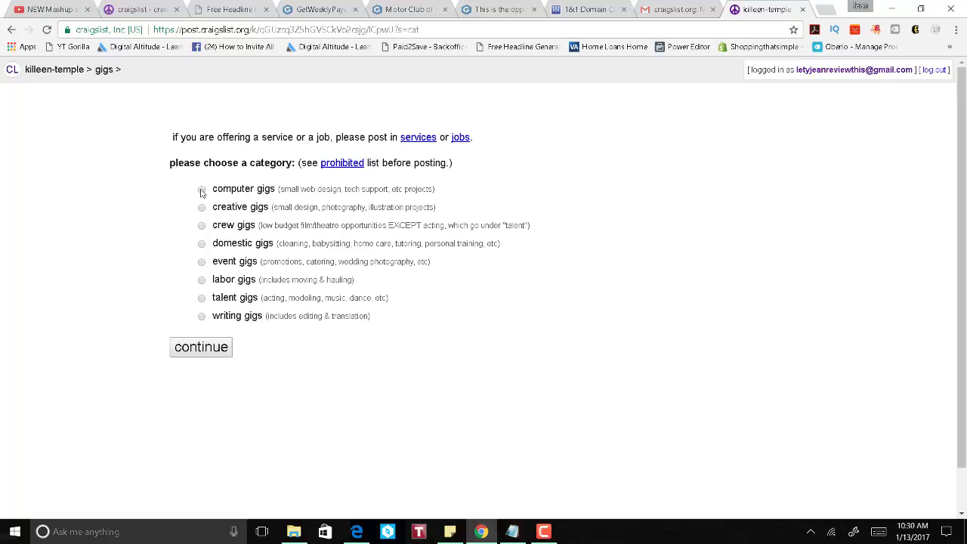
pyautogui.click(202, 190)
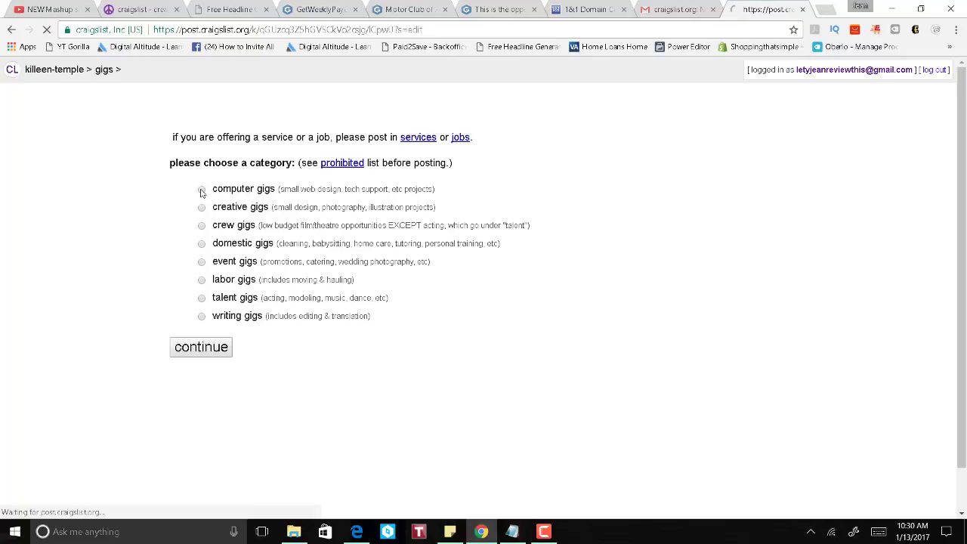
# Step: Check the empty title and body fields, then bring up the Free Headline Generator page
pyautogui.click(384, 351)
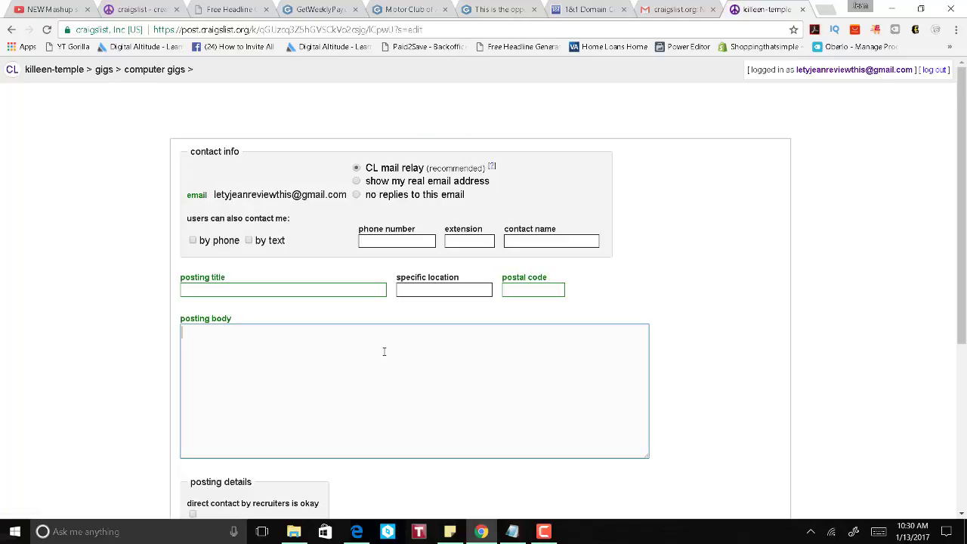
pyautogui.click(348, 292)
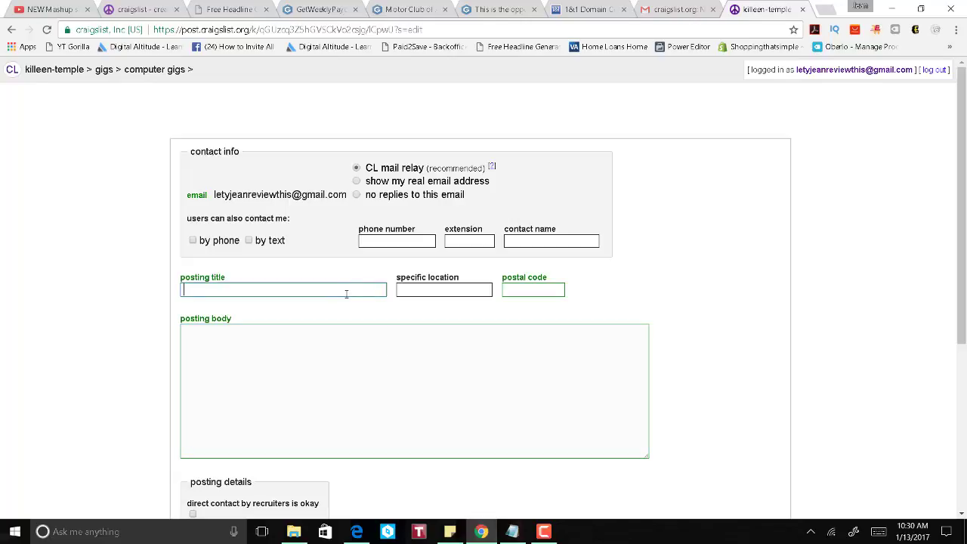
pyautogui.click(347, 294)
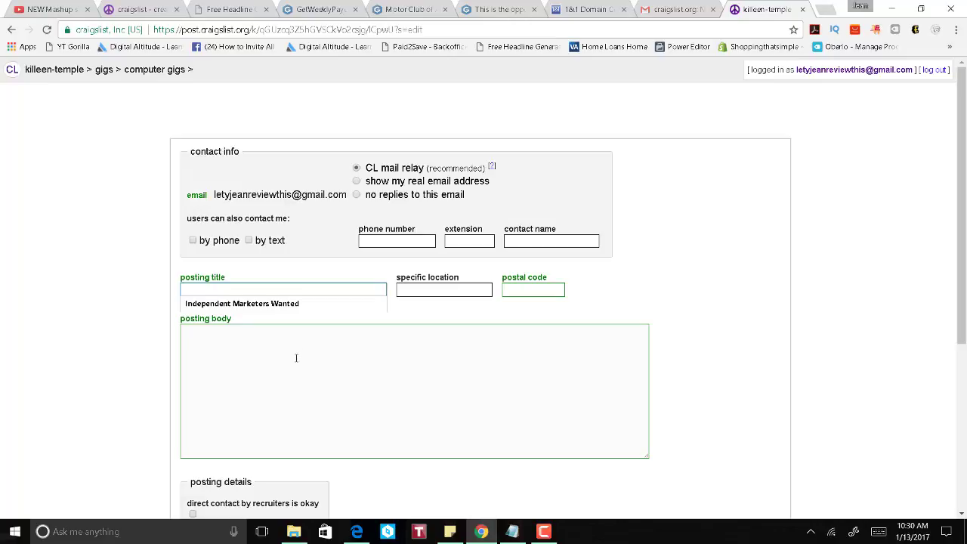
pyautogui.click(374, 364)
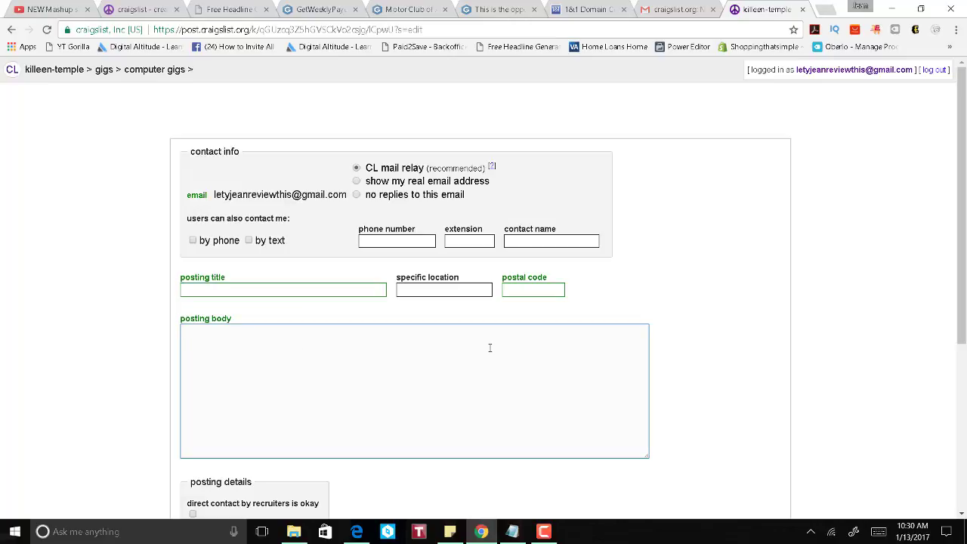
pyautogui.click(231, 10)
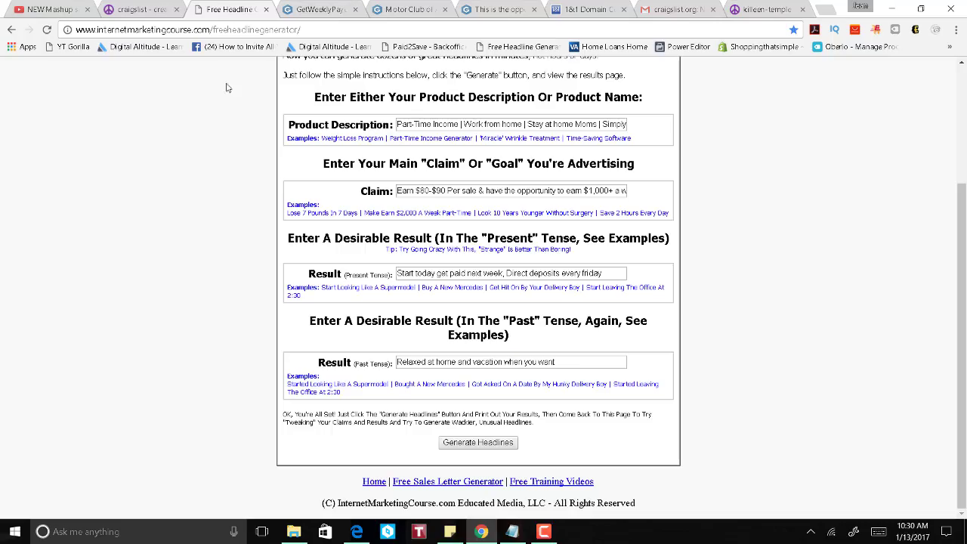
# Step: Review the part-time income and $80-$90 per sale prompts, then generate headlines
pyautogui.scroll(2, 254, 196)
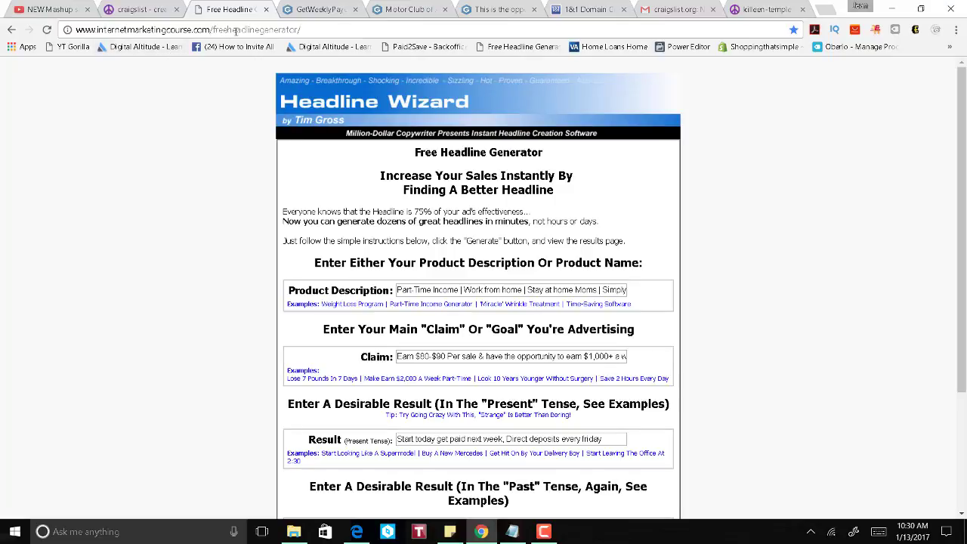
pyautogui.scroll(-4, 797, 238)
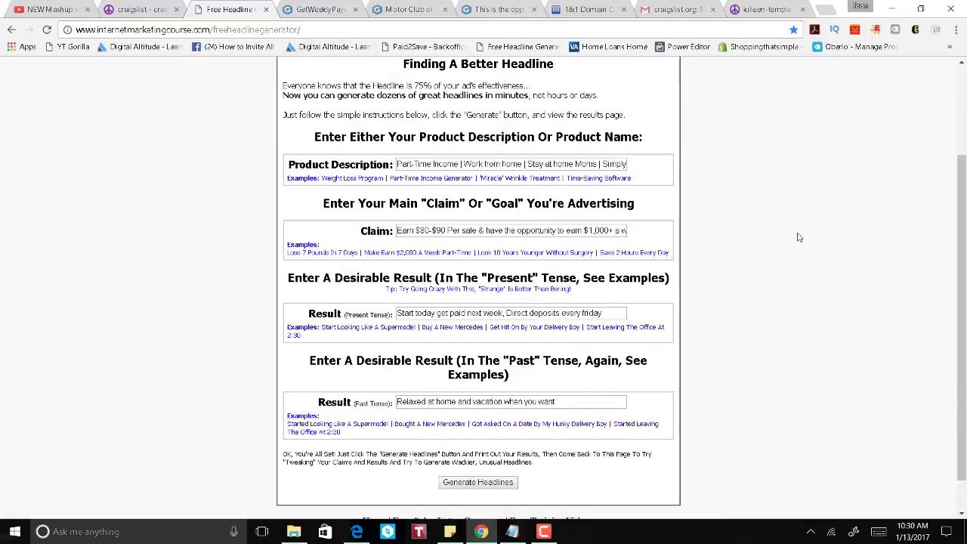
pyautogui.scroll(2, 797, 237)
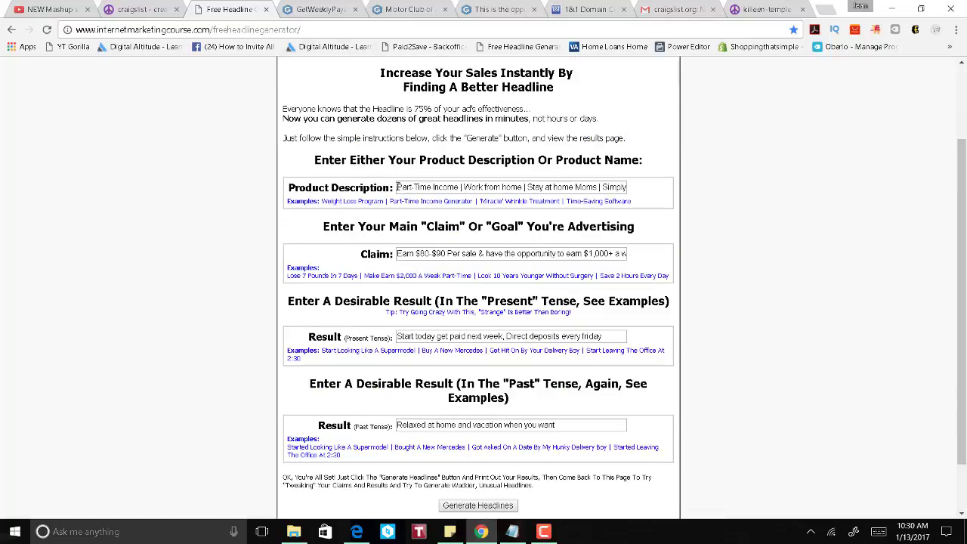
pyautogui.moveTo(398, 187); pyautogui.dragTo(612, 193)
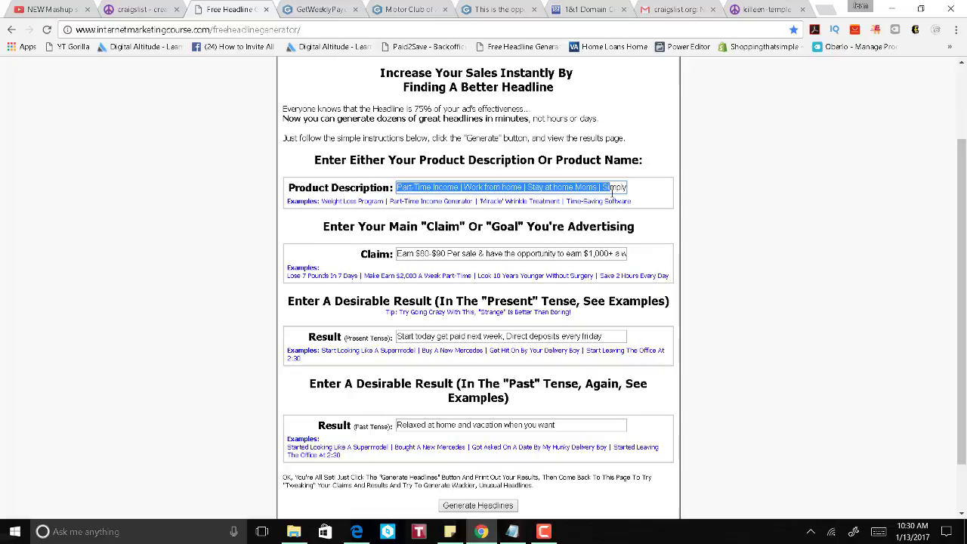
pyautogui.click(551, 189)
pyautogui.click(653, 225)
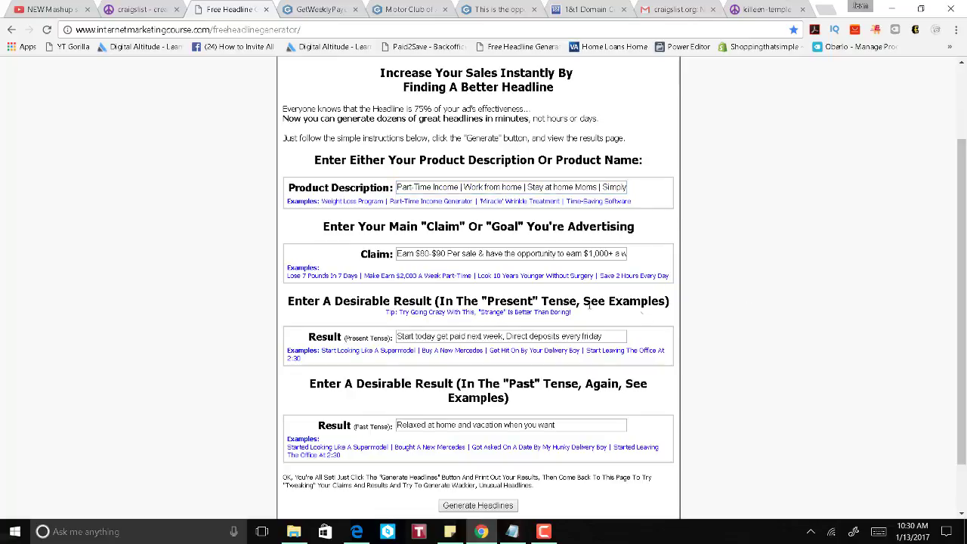
pyautogui.moveTo(397, 254); pyautogui.dragTo(635, 256)
pyautogui.scroll(-1, 613, 350)
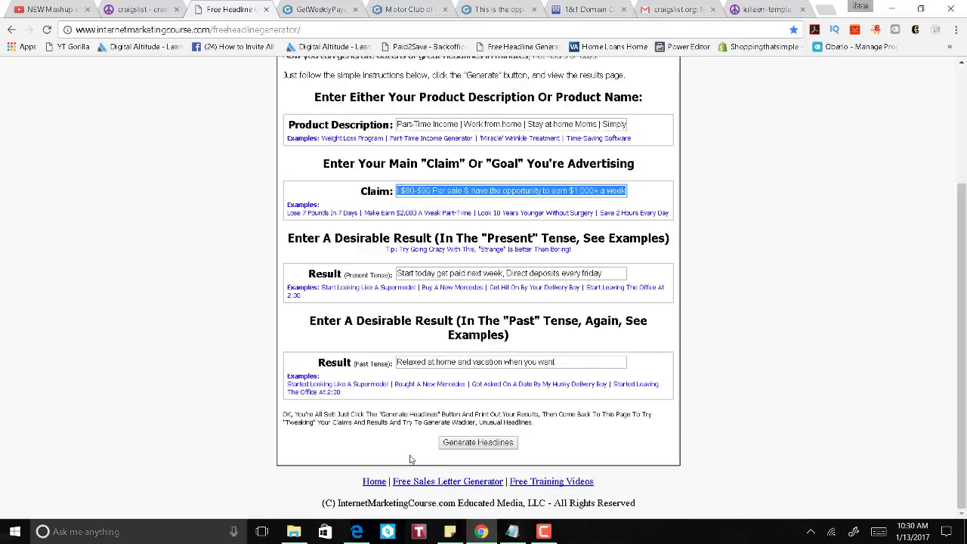
pyautogui.click(474, 444)
pyautogui.scroll(-10, 453, 212)
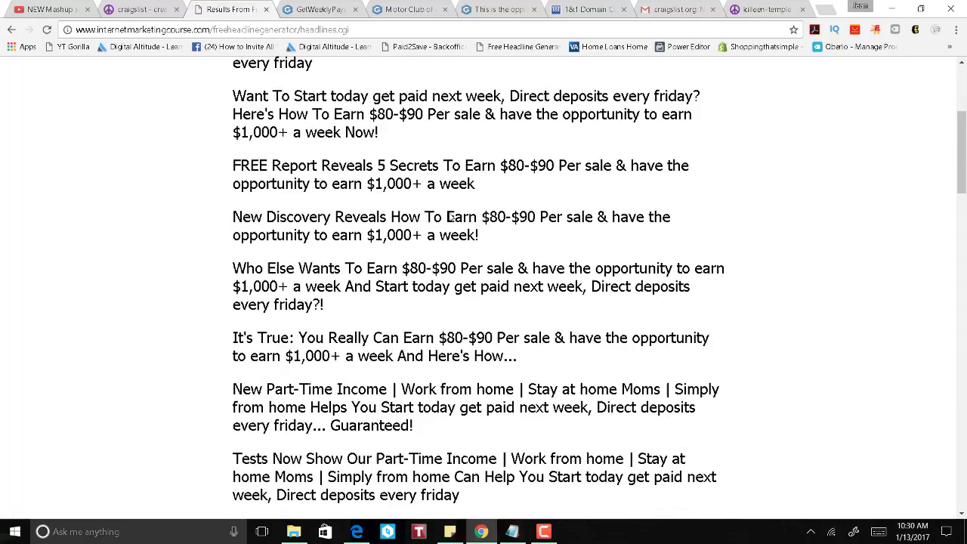
# Step: Copy the "To People Who Want To Earn $80-$90 Per sale…" headline from the results
pyautogui.scroll(-8, 478, 218)
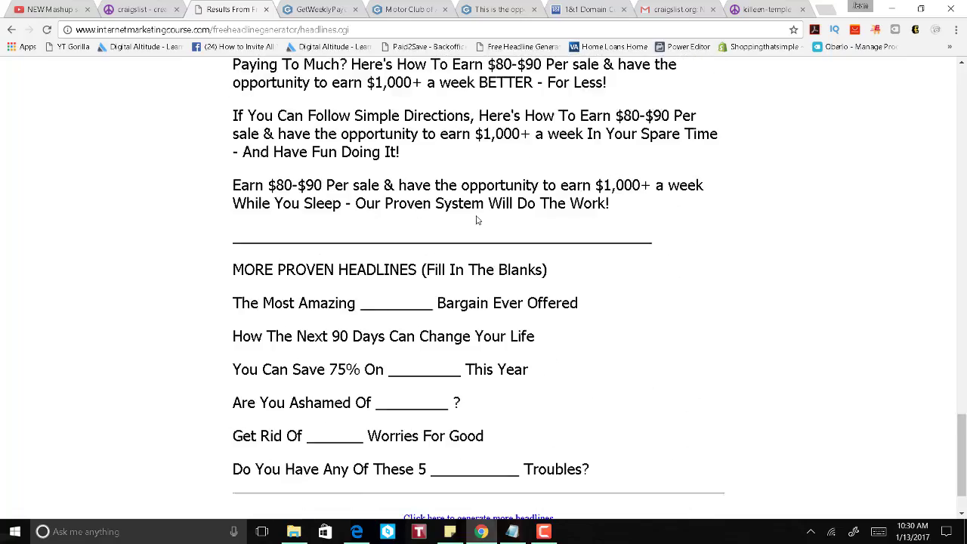
pyautogui.scroll(3, 310, 291)
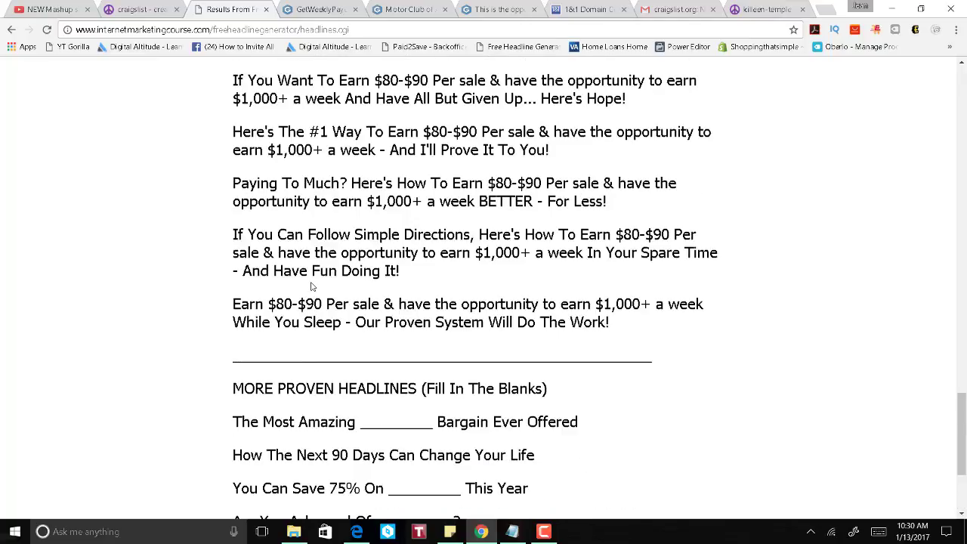
pyautogui.scroll(3, 313, 286)
pyautogui.scroll(2, 321, 281)
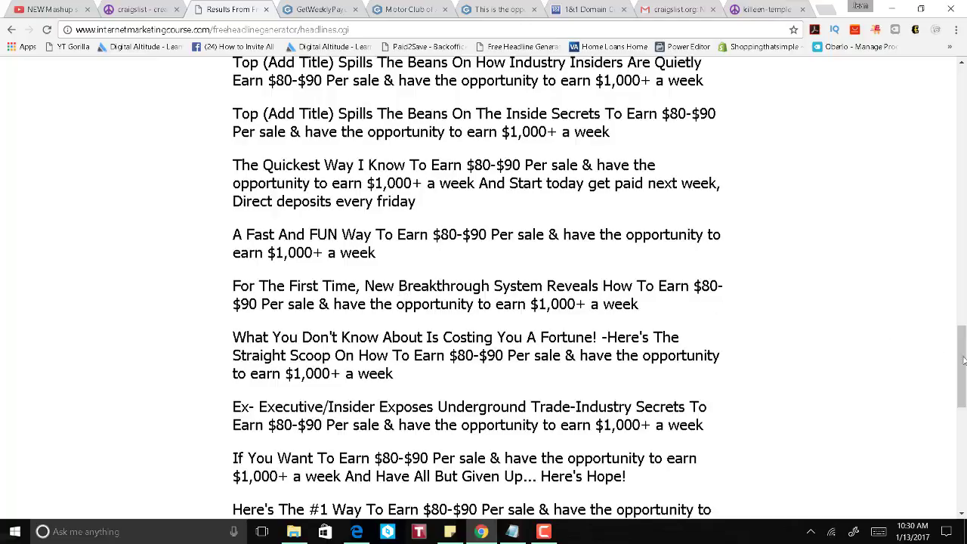
pyautogui.moveTo(963, 370); pyautogui.dragTo(902, 358)
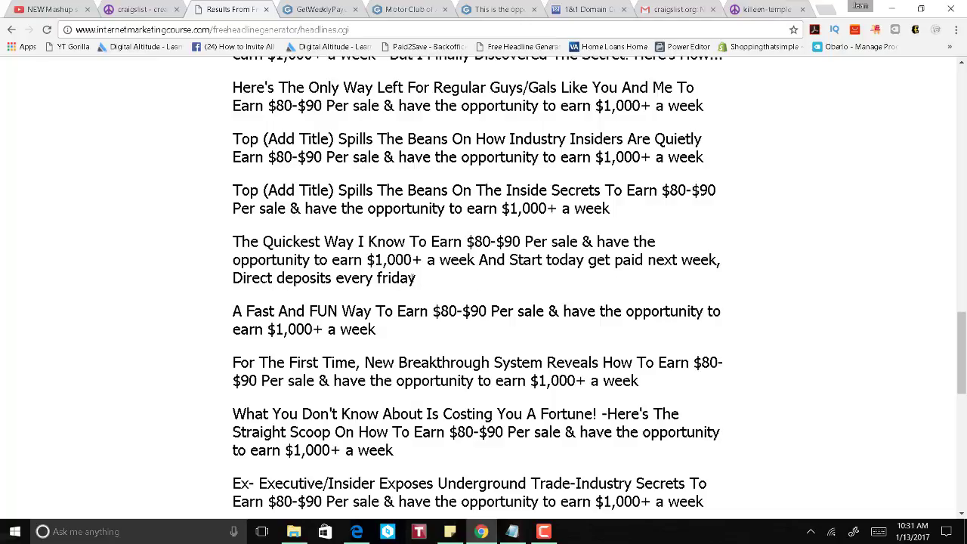
pyautogui.scroll(3, 425, 276)
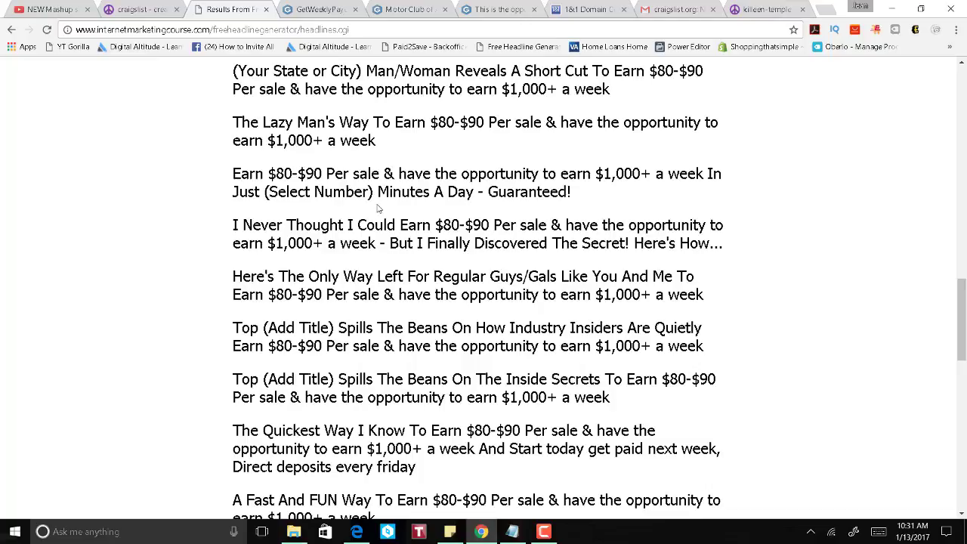
pyautogui.scroll(2, 378, 209)
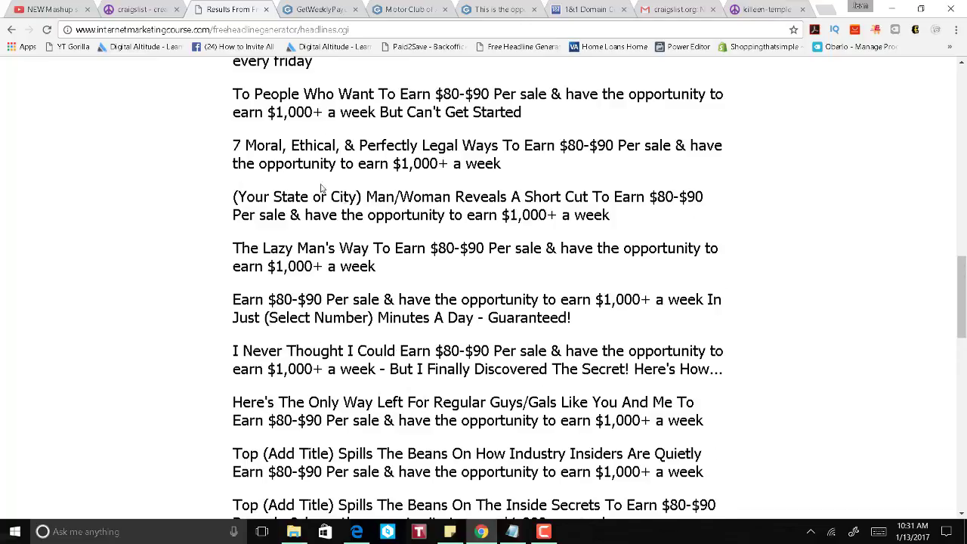
pyautogui.scroll(1, 245, 231)
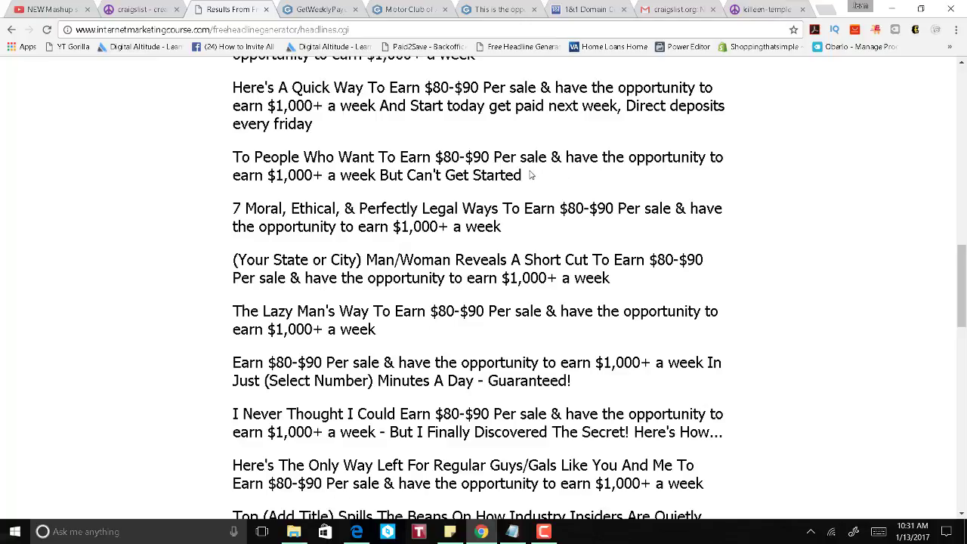
pyautogui.moveTo(529, 176); pyautogui.dragTo(237, 157)
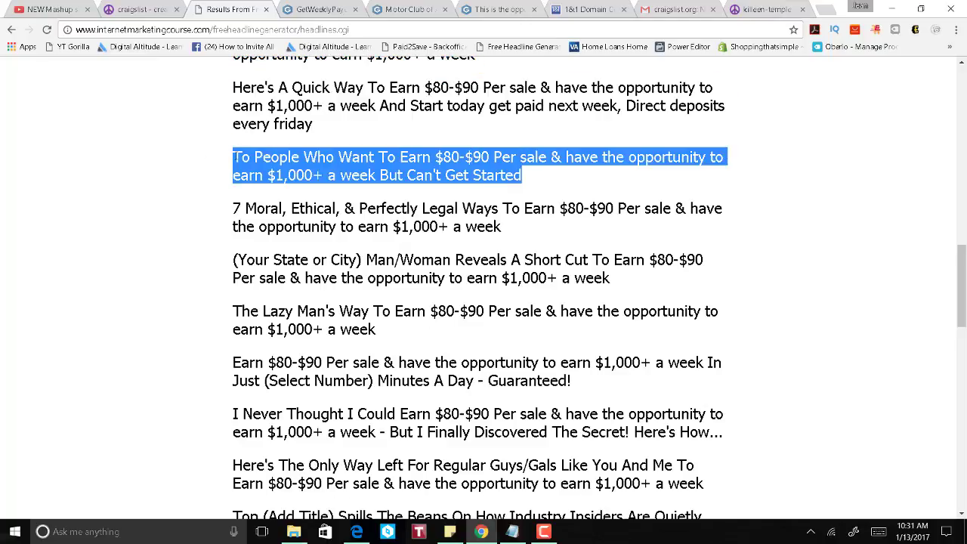
pyautogui.rightClick(355, 162)
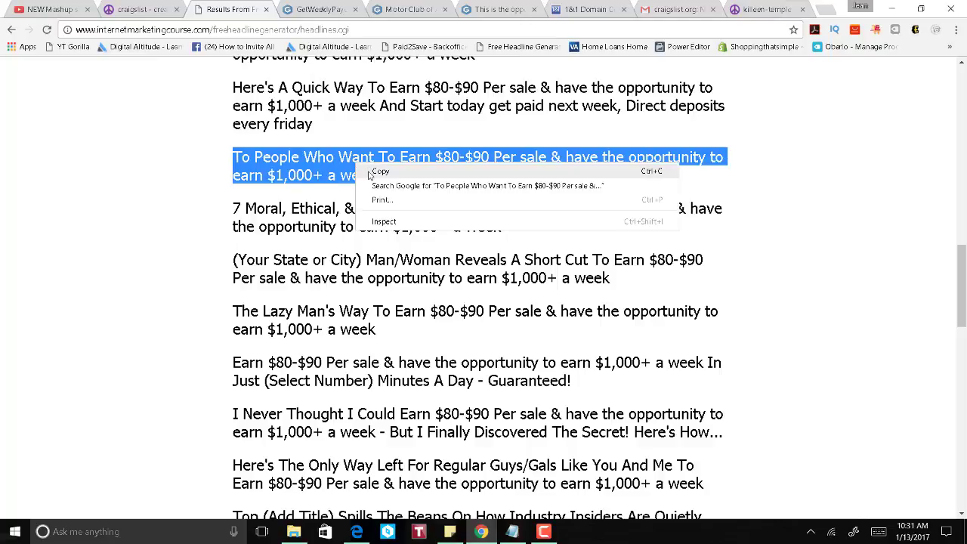
pyautogui.click(369, 174)
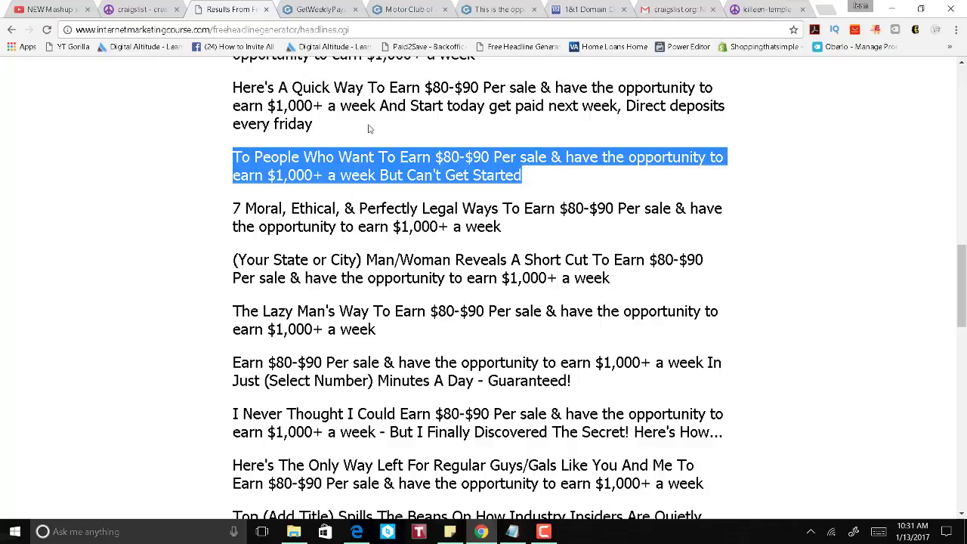
# Step: Close the craigslist signup confirmation tab and return to the killeen-temple posting form
pyautogui.click(130, 12)
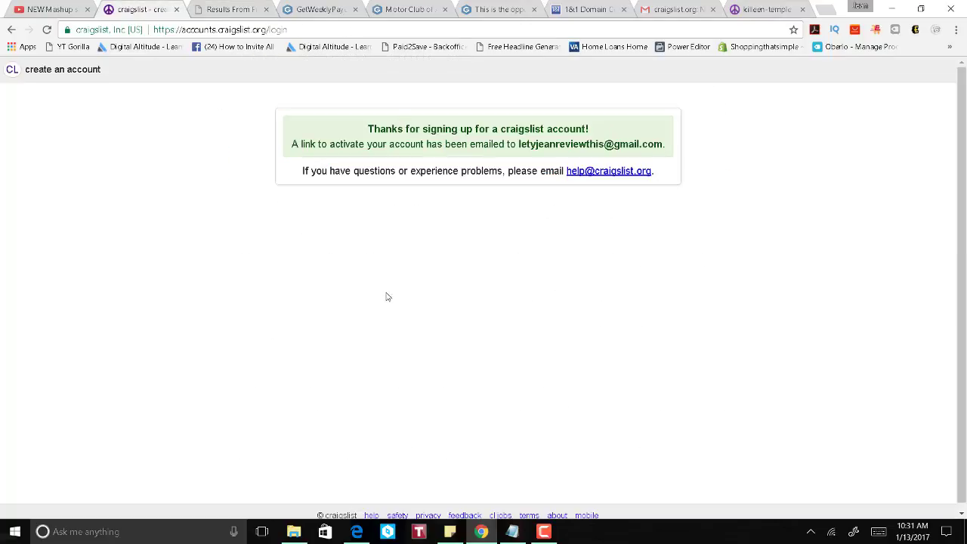
pyautogui.click(177, 9)
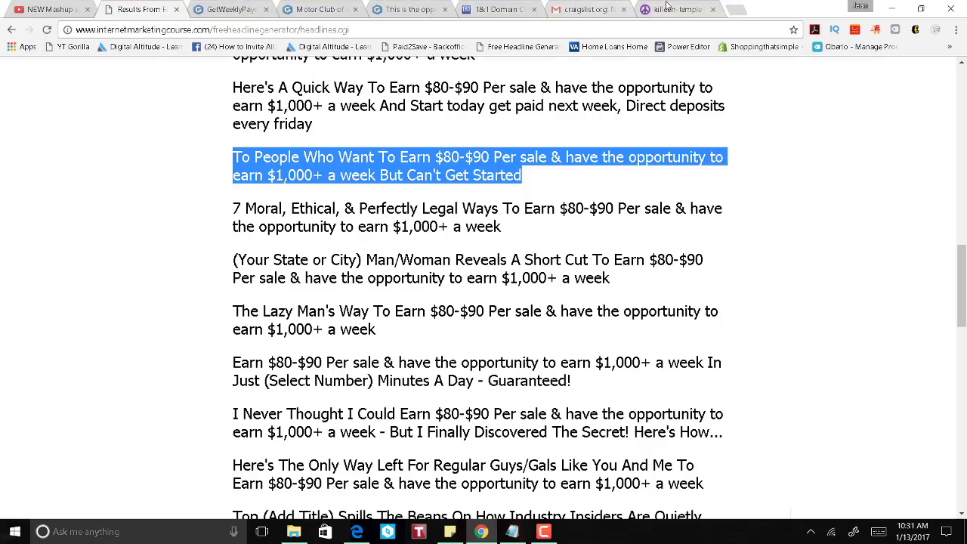
pyautogui.click(670, 8)
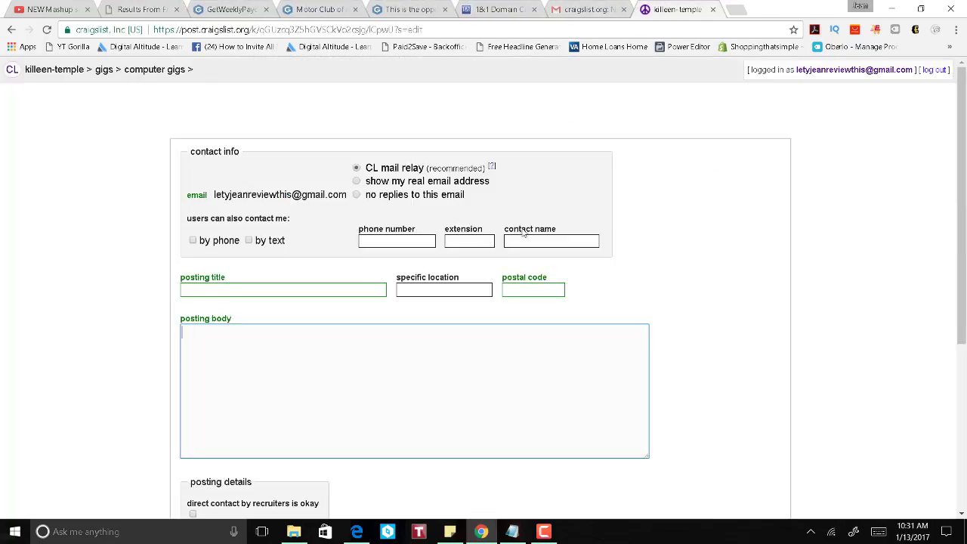
# Step: Paste the copied headline into the title, clear it, and accept the 'Independent Marketers Wanted' suggestion
pyautogui.rightClick(261, 290)
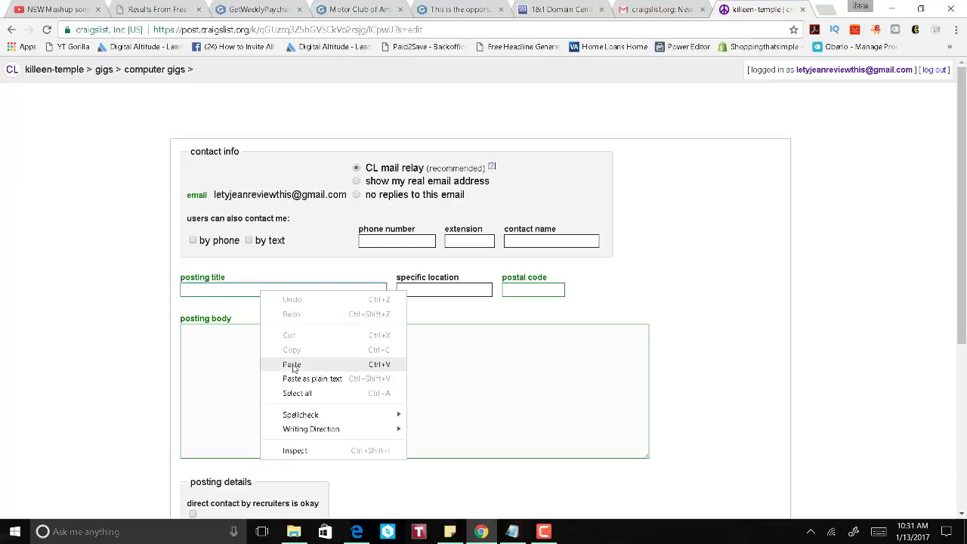
pyautogui.click(292, 365)
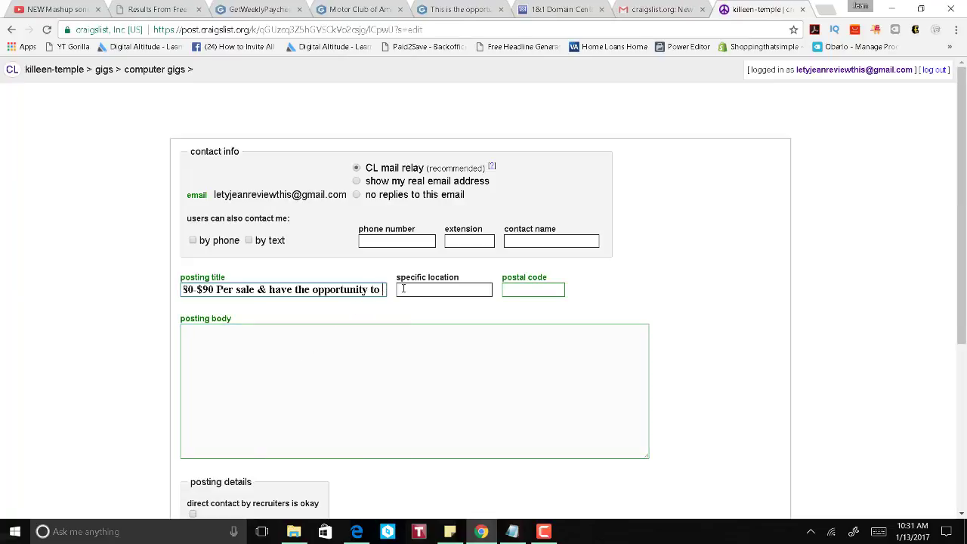
pyautogui.moveTo(382, 290); pyautogui.dragTo(531, 327)
pyautogui.moveTo(383, 290); pyautogui.dragTo(21, 324)
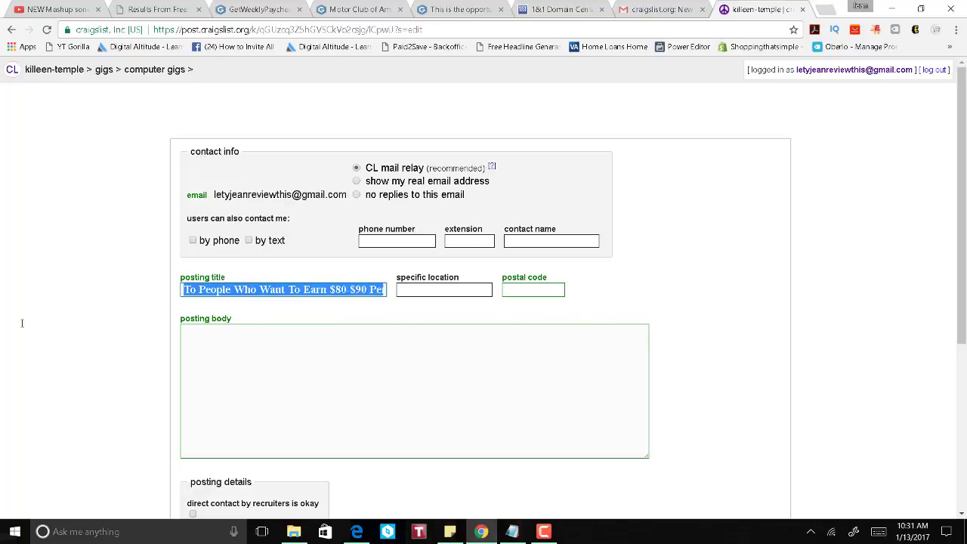
pyautogui.press('BackSpace')
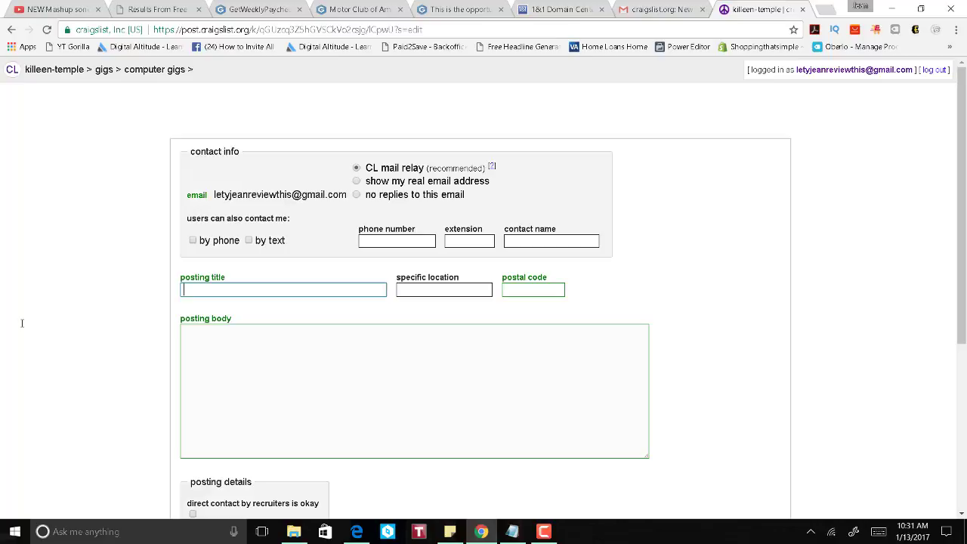
pyautogui.press('Down')
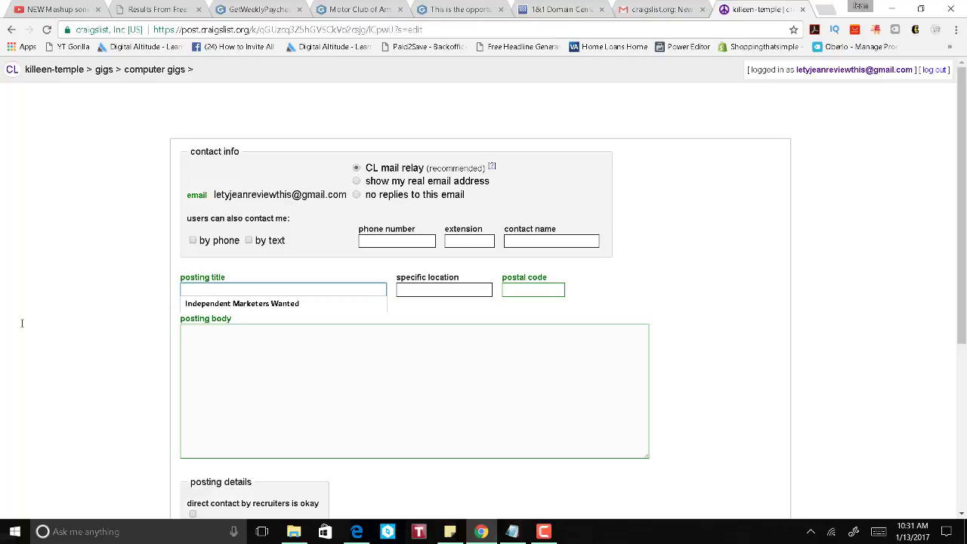
pyautogui.press('Down')
pyautogui.press('Return')
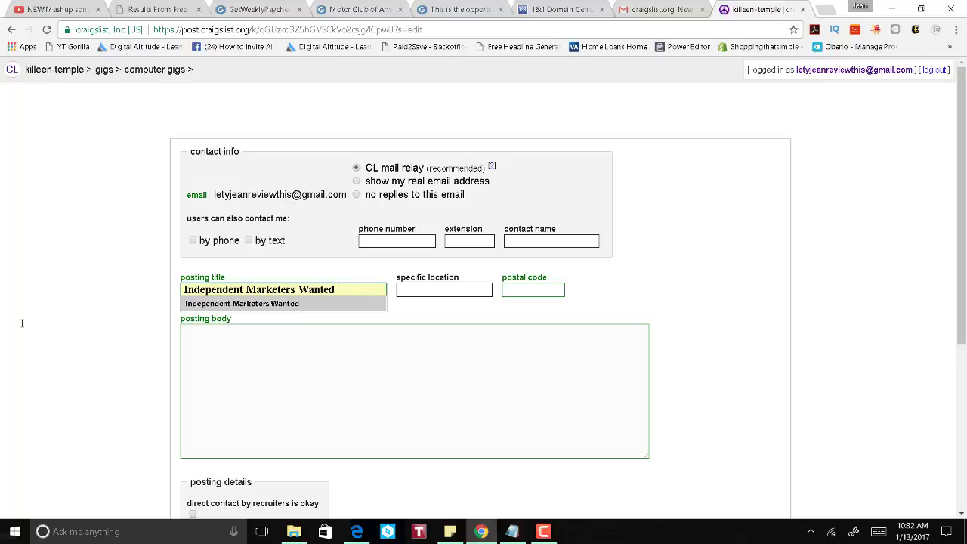
# Step: Edit the title to 'Independent Sales Associate Wanted', capitalizing Associate
pyautogui.press('BackSpace')
pyautogui.press('BackSpace')
pyautogui.press('BackSpace')
pyautogui.press('BackSpace')
pyautogui.press('BackSpace')
pyautogui.press('BackSpace')
pyautogui.press('BackSpace')
pyautogui.press('BackSpace')
pyautogui.press('BackSpace')
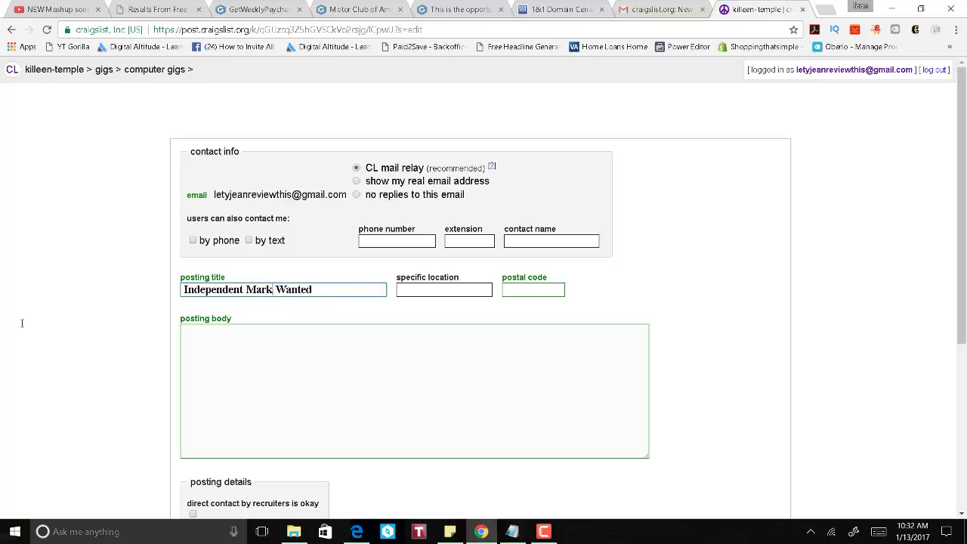
pyautogui.press('BackSpace')
pyautogui.write('Sales')
pyautogui.press('BackSpace')
pyautogui.click(325, 375)
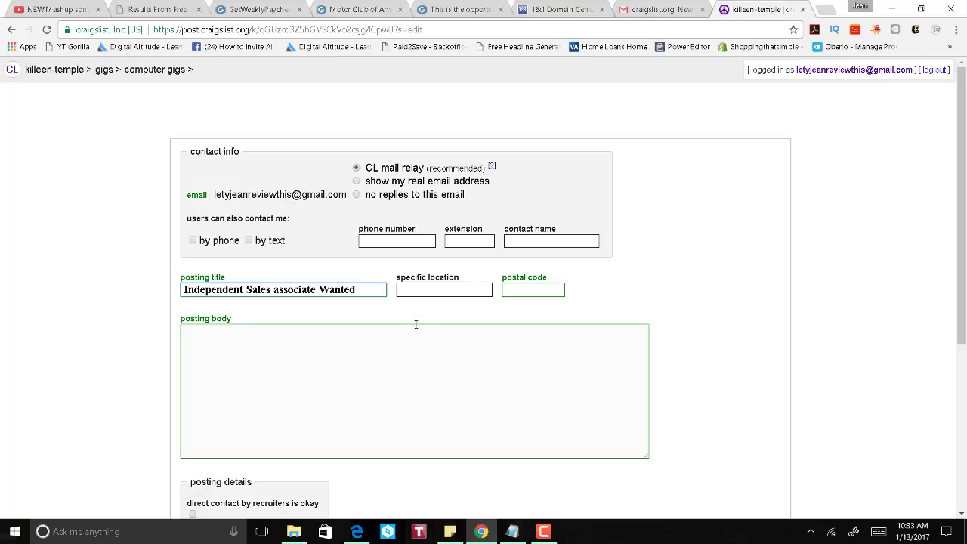
pyautogui.click(302, 360)
pyautogui.click(277, 290)
pyautogui.press('BackSpace')
pyautogui.write('A')
pyautogui.click(372, 359)
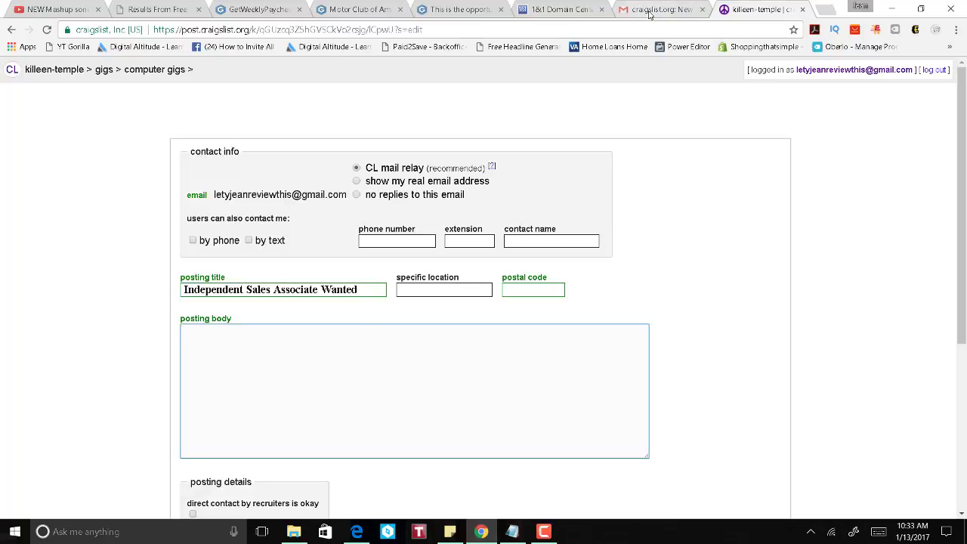
# Step: Return to the Headline Wizard results page and browse the generated headlines
pyautogui.click(652, 13)
pyautogui.click(453, 10)
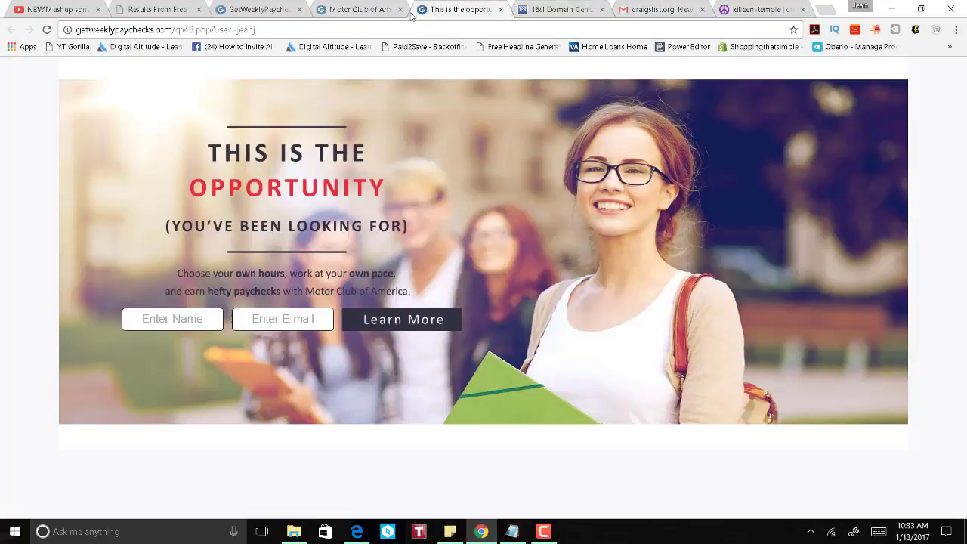
pyautogui.click(368, 11)
pyautogui.click(234, 12)
pyautogui.click(159, 13)
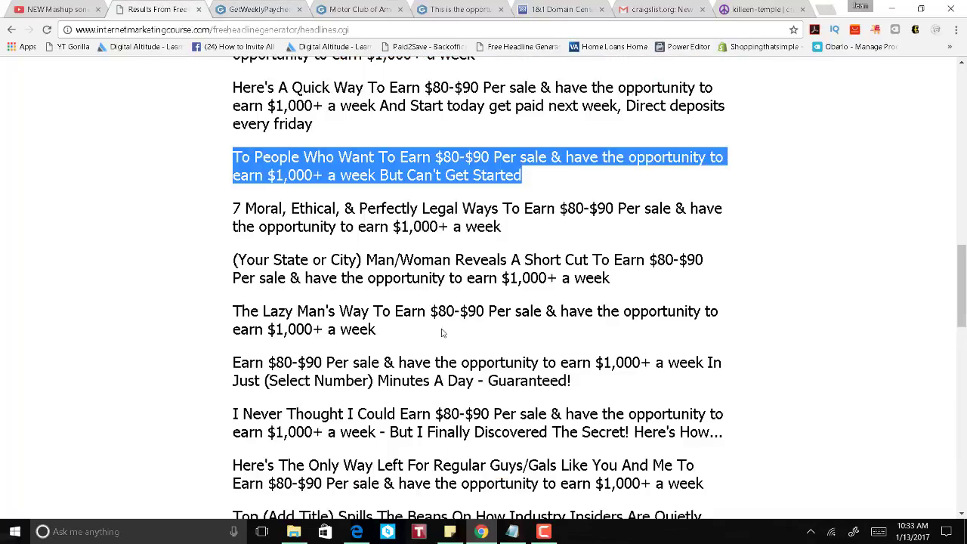
pyautogui.scroll(-3, 380, 324)
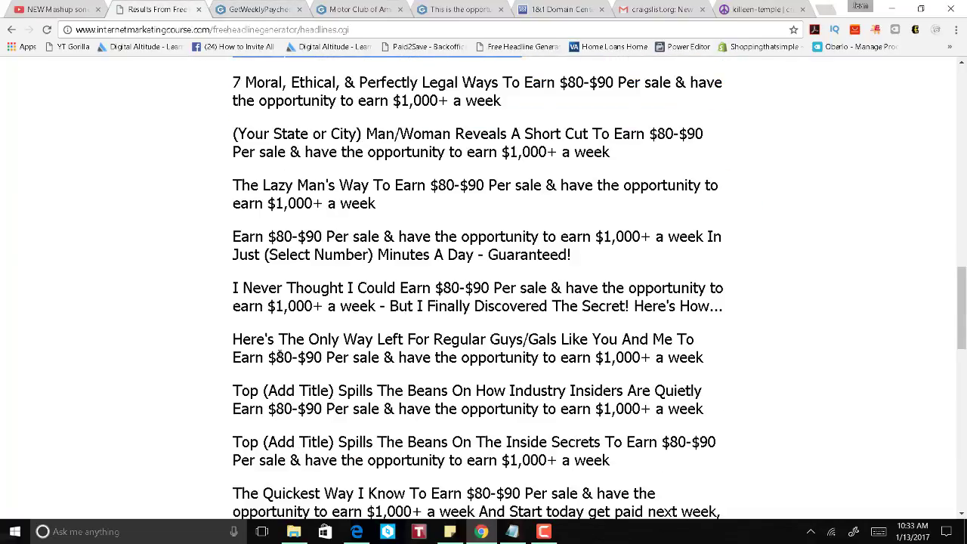
pyautogui.scroll(-2, 526, 355)
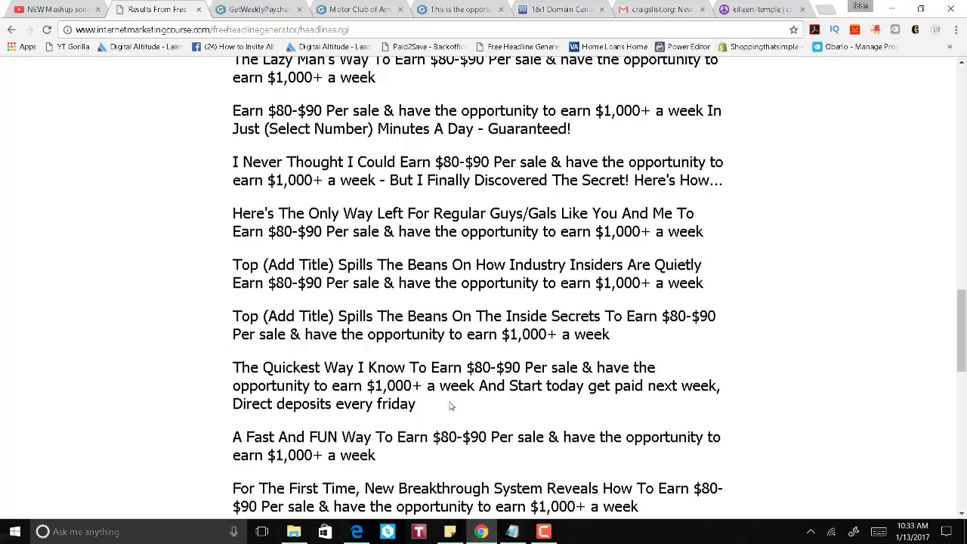
pyautogui.moveTo(425, 412); pyautogui.dragTo(235, 368)
pyautogui.moveTo(962, 329); pyautogui.dragTo(961, 362)
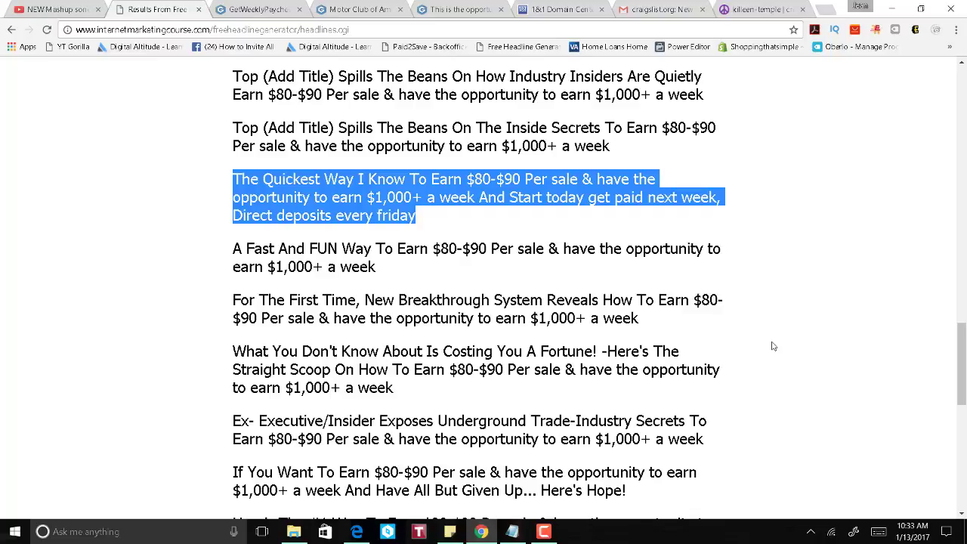
pyautogui.moveTo(963, 357); pyautogui.dragTo(965, 385)
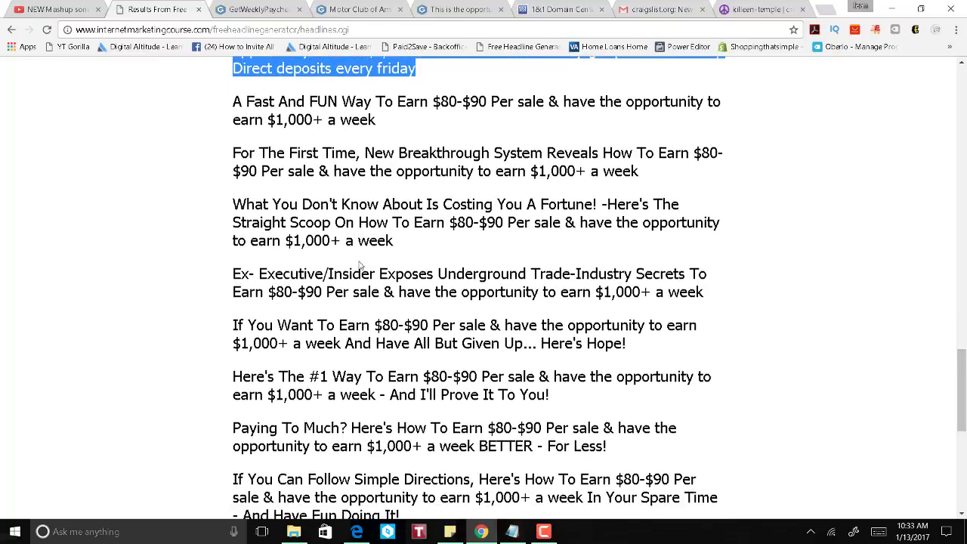
pyautogui.scroll(-1, 590, 316)
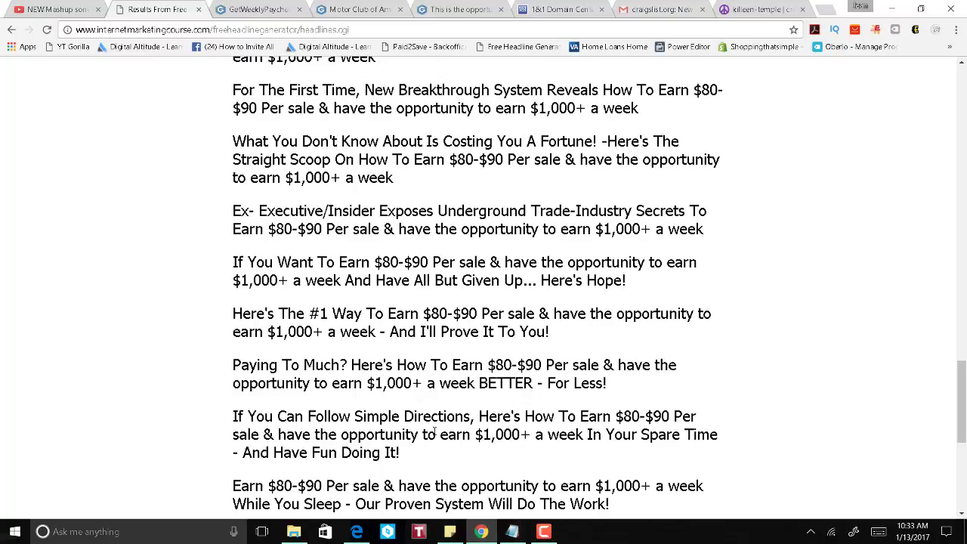
# Step: Put the 'If You Can Follow Simple Directions… Earn $80-$90 Per sale' headline into the posting body
pyautogui.moveTo(400, 454); pyautogui.dragTo(234, 416)
pyautogui.tripleClick(234, 416)
pyautogui.hotkey('ctrl', 'c')
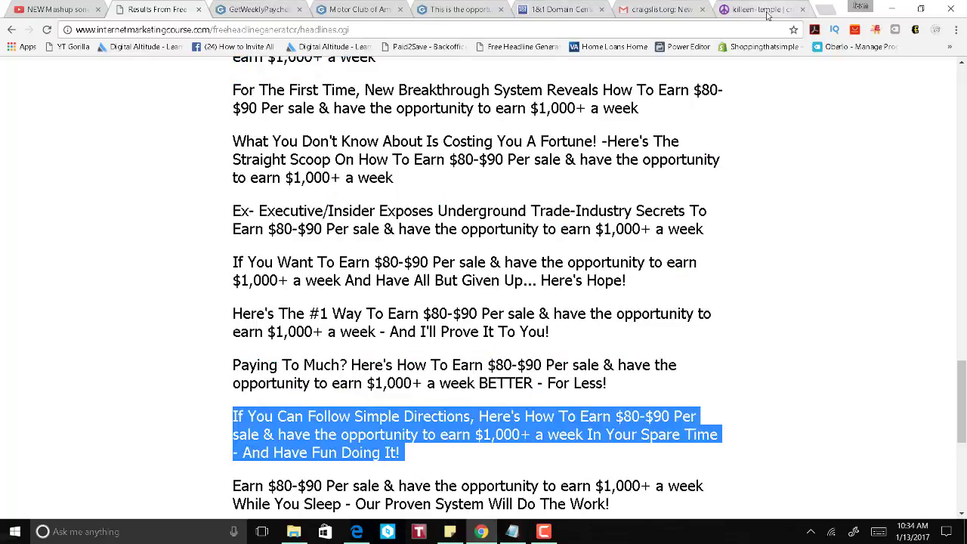
pyautogui.click(790, 7)
pyautogui.hotkey('ctrl', 'v')
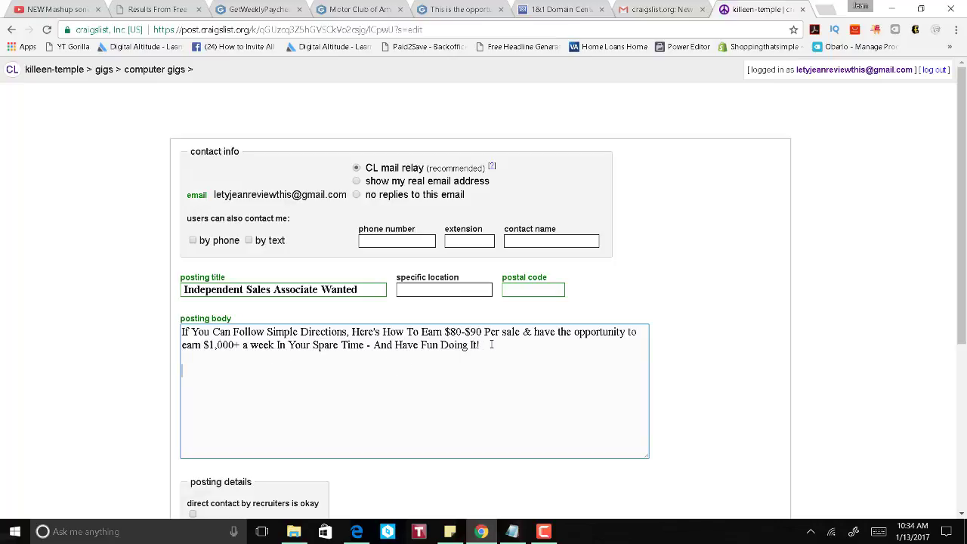
# Step: Replace the closing '- And Have Fun Doing It!' with a period after 'In Your Spare Time'
pyautogui.click(490, 346)
pyautogui.moveTo(480, 346); pyautogui.dragTo(366, 345)
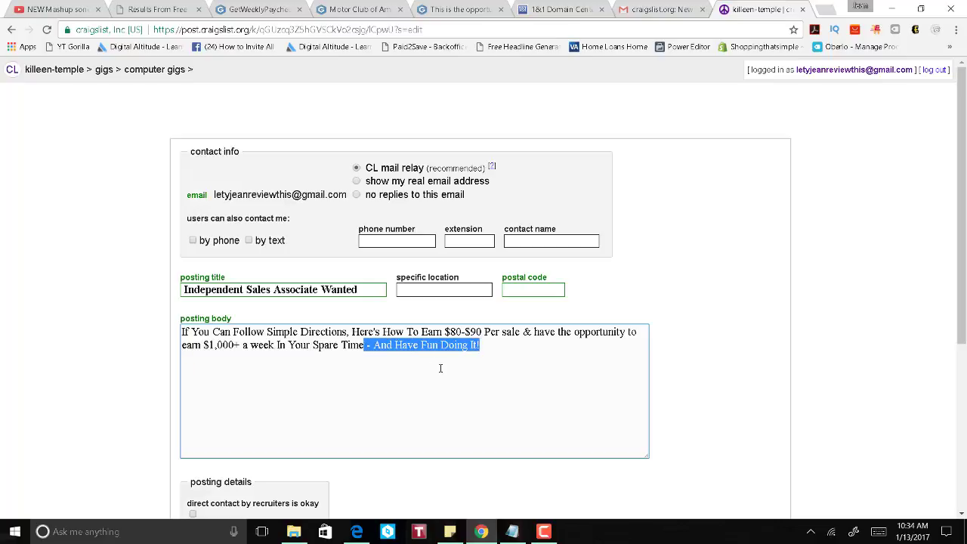
pyautogui.press('BackSpace')
pyautogui.write('.')
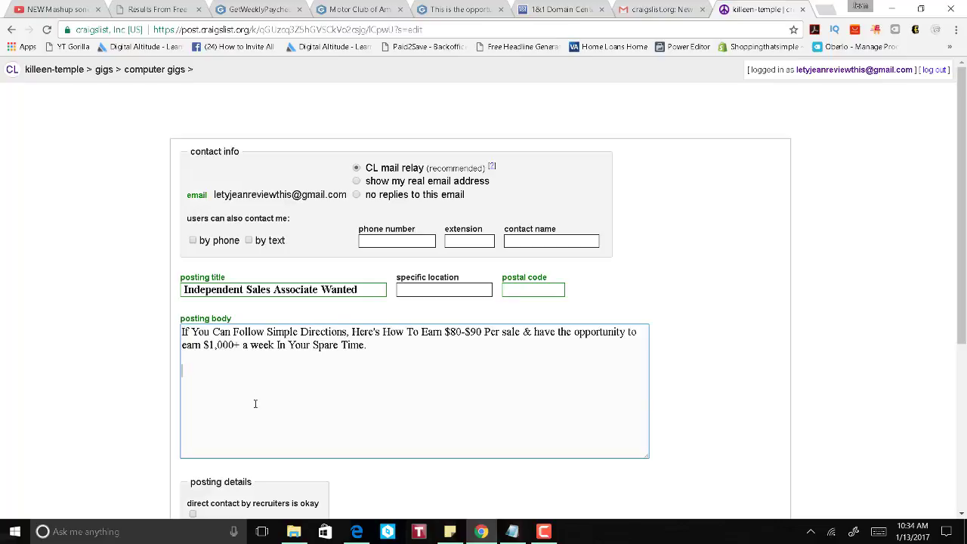
# Step: Paste the Notepad draft's 1926 company / 7 Million members sentence on a new line below the headline
pyautogui.click(512, 532)
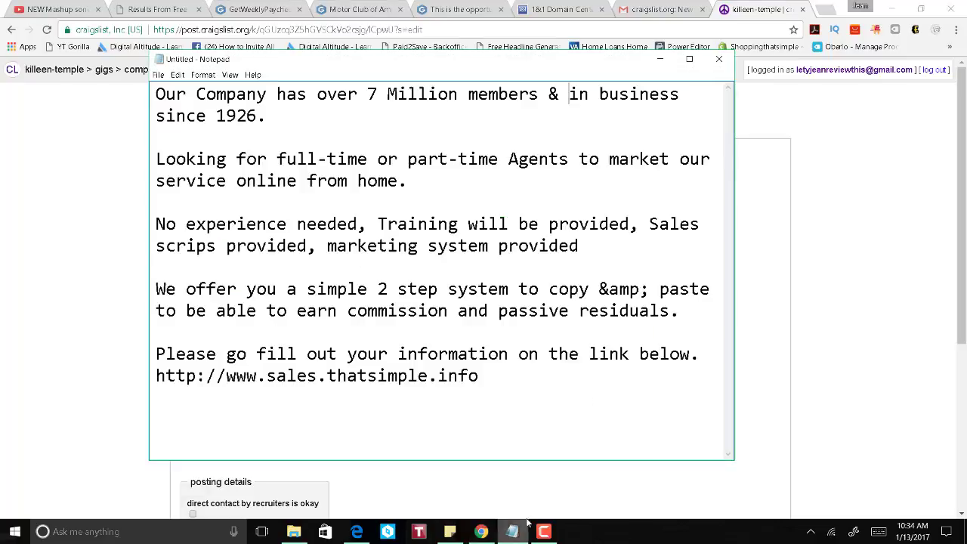
pyautogui.moveTo(406, 61); pyautogui.dragTo(636, 113)
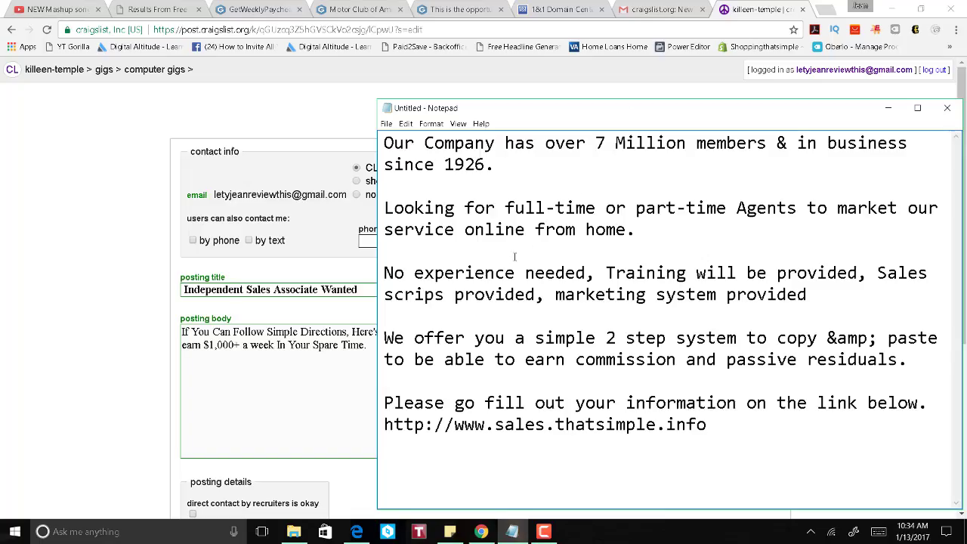
pyautogui.moveTo(496, 165); pyautogui.dragTo(333, 143)
pyautogui.hotkey('ctrl', 'c')
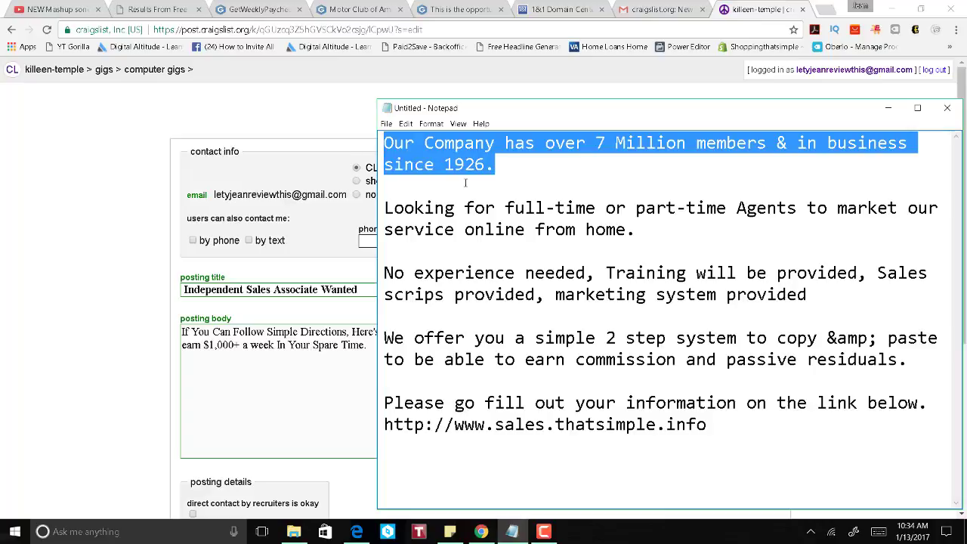
pyautogui.click(301, 431)
pyautogui.press('Return')
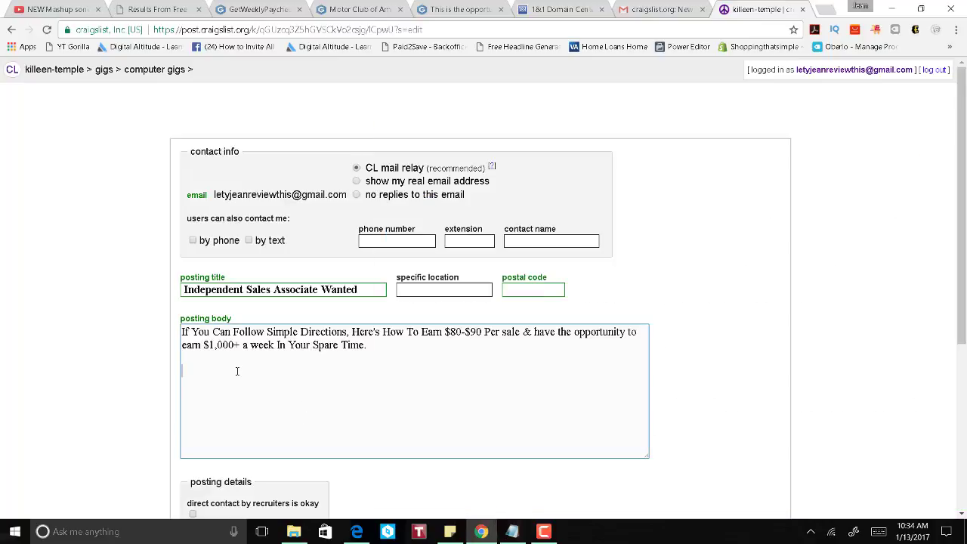
pyautogui.hotkey('ctrl', 'v')
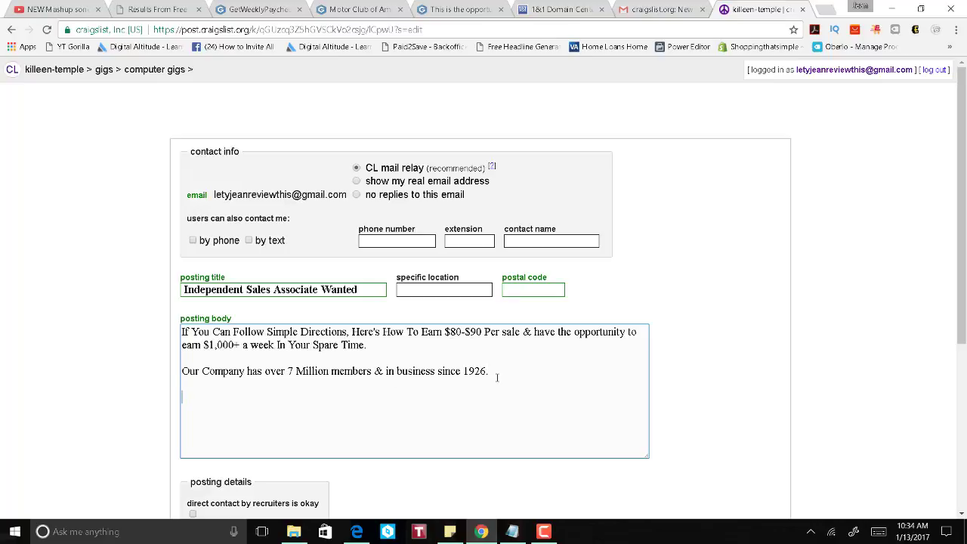
# Step: Add the 'No experience needed' paragraph from Notepad and remove the extra blank line above it
pyautogui.hotkey('alt', 'Tab')
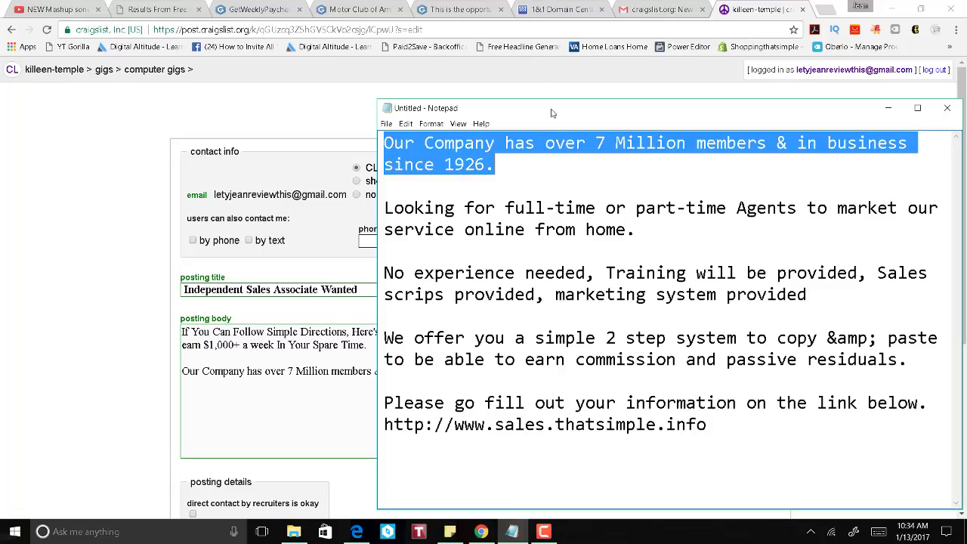
pyautogui.moveTo(554, 109); pyautogui.dragTo(441, 34)
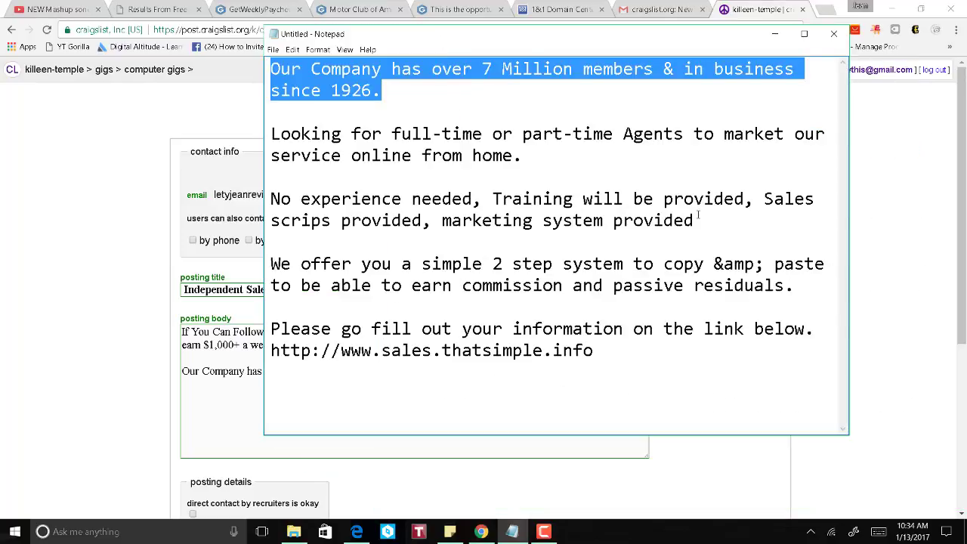
pyautogui.moveTo(700, 217); pyautogui.dragTo(270, 200)
pyautogui.hotkey('ctrl', 'c')
pyautogui.click(243, 413)
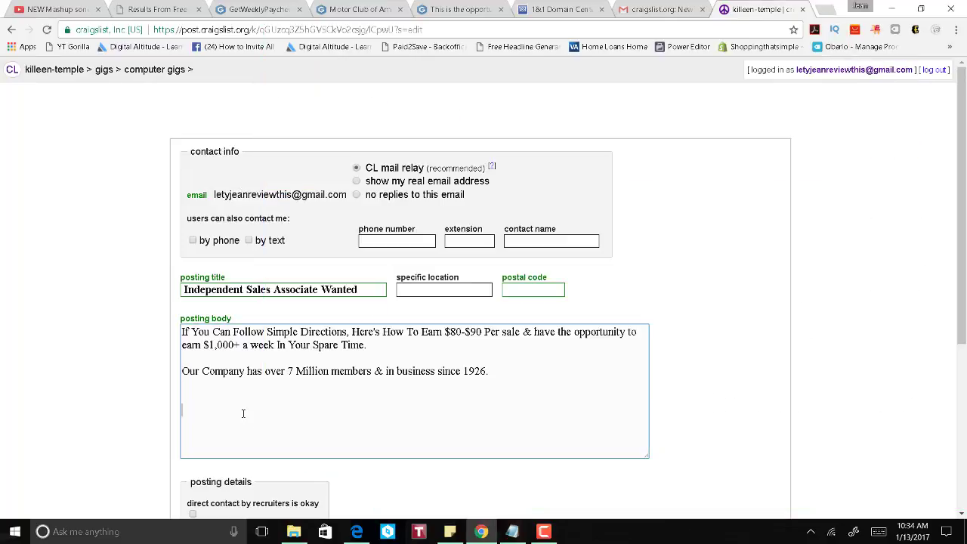
pyautogui.hotkey('ctrl', 'v')
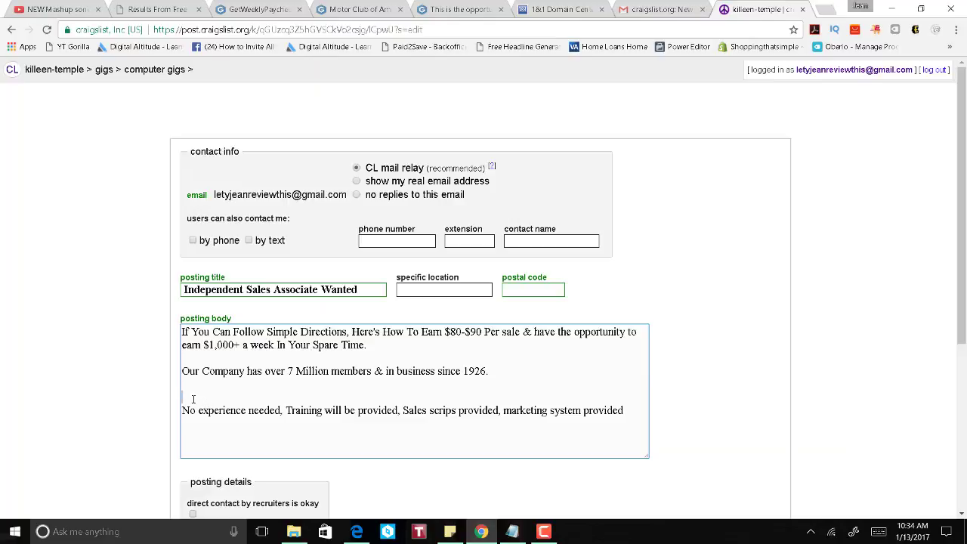
pyautogui.click(194, 400)
pyautogui.press('Delete')
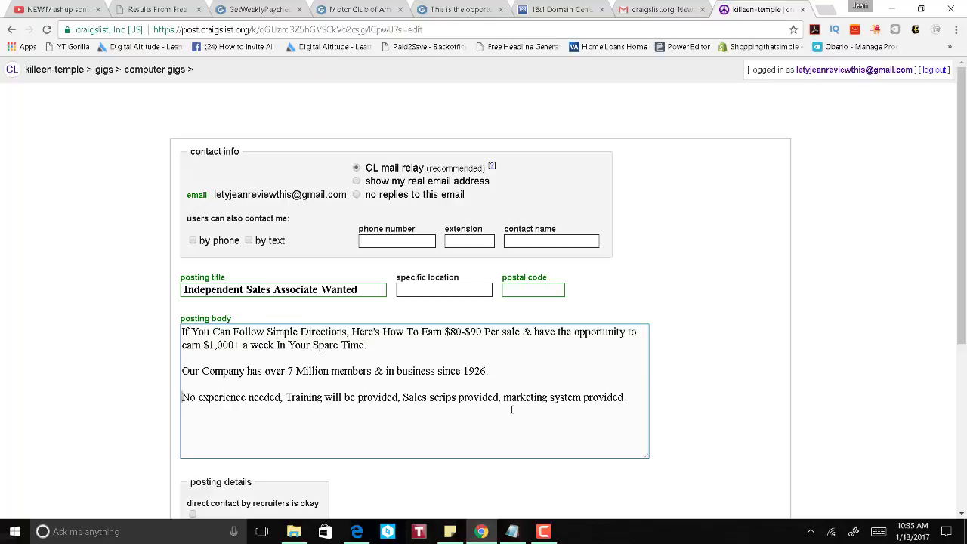
pyautogui.click(628, 400)
# Step: Add the 'We offer you' paragraph from Notepad and correct '&amp;' to '&'
pyautogui.hotkey('alt', 'Tab')
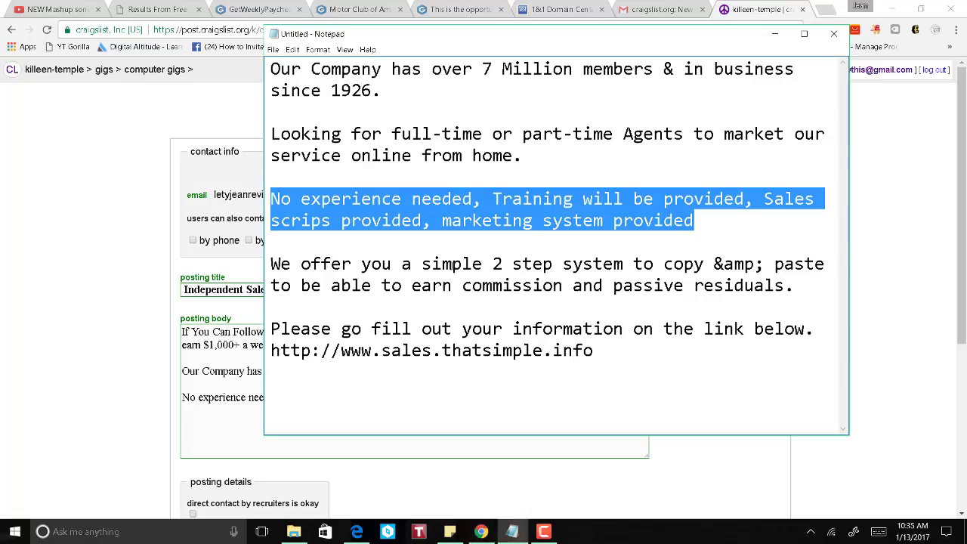
pyautogui.moveTo(272, 263); pyautogui.dragTo(791, 288)
pyautogui.hotkey('ctrl', 'c')
pyautogui.click(266, 437)
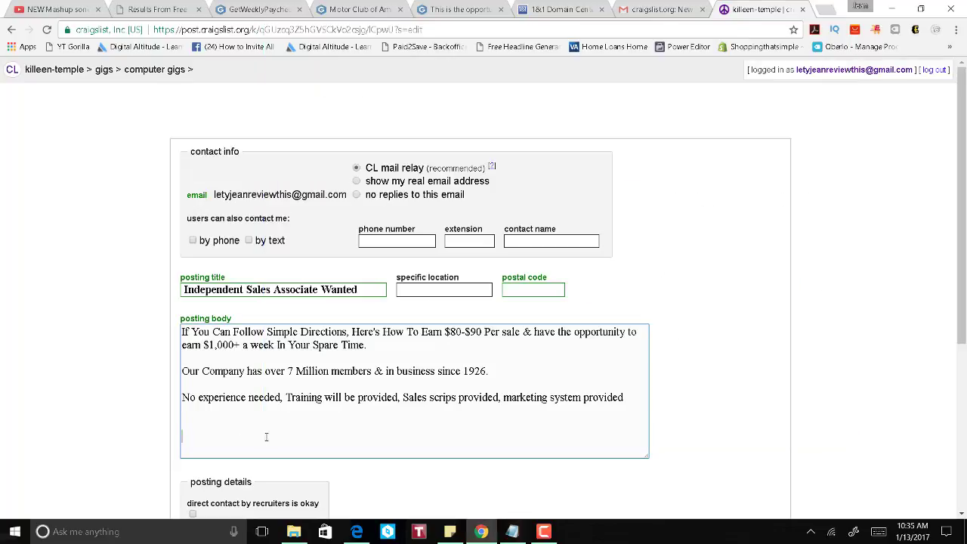
pyautogui.hotkey('ctrl', 'v')
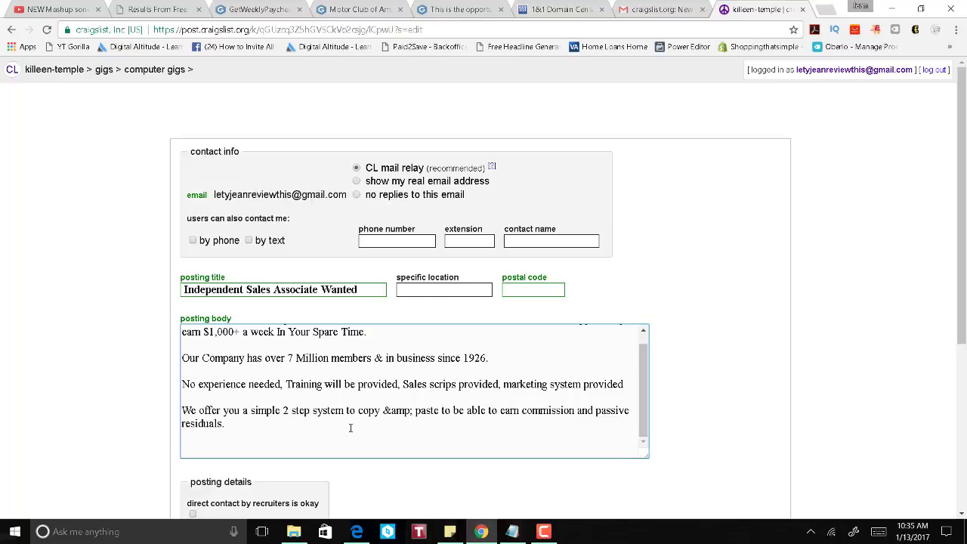
pyautogui.click(411, 412)
pyautogui.press('BackSpace')
pyautogui.press('BackSpace')
pyautogui.press('BackSpace')
pyautogui.press('BackSpace')
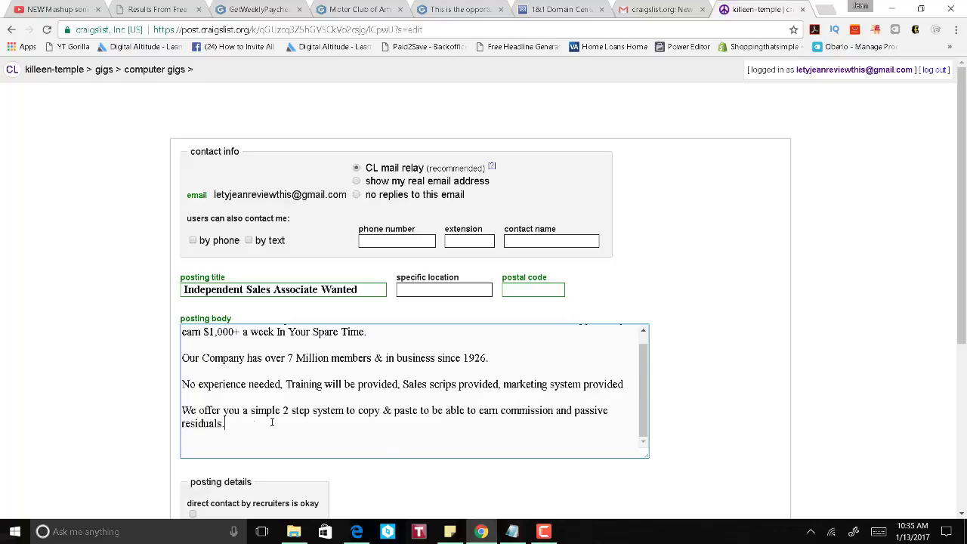
# Step: Start a new line after 'residuals.' and change 'sales' to 'jobs' in the Notepad draft's link
pyautogui.scroll(-1, 318, 414)
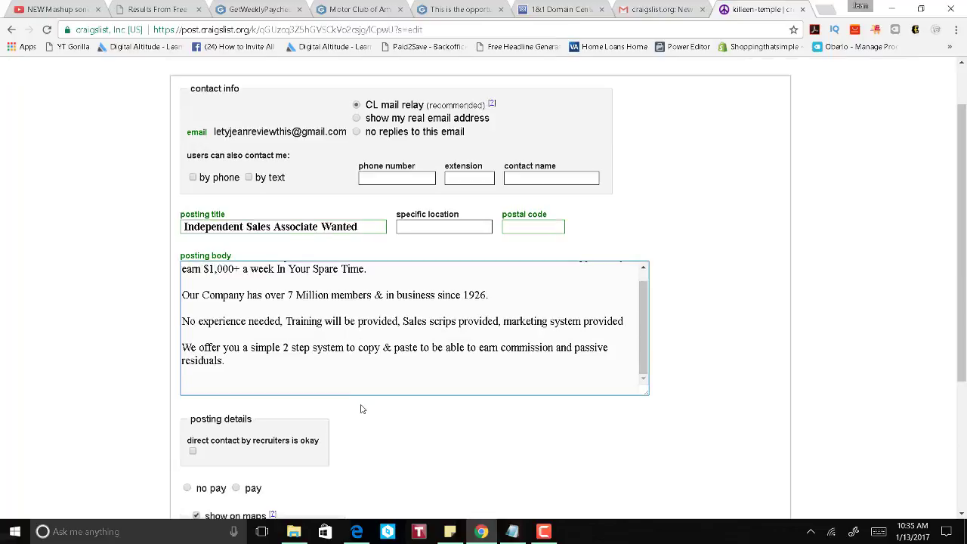
pyautogui.click(379, 360)
pyautogui.press('Return')
pyautogui.press('Return')
pyautogui.hotkey('alt', 'Tab')
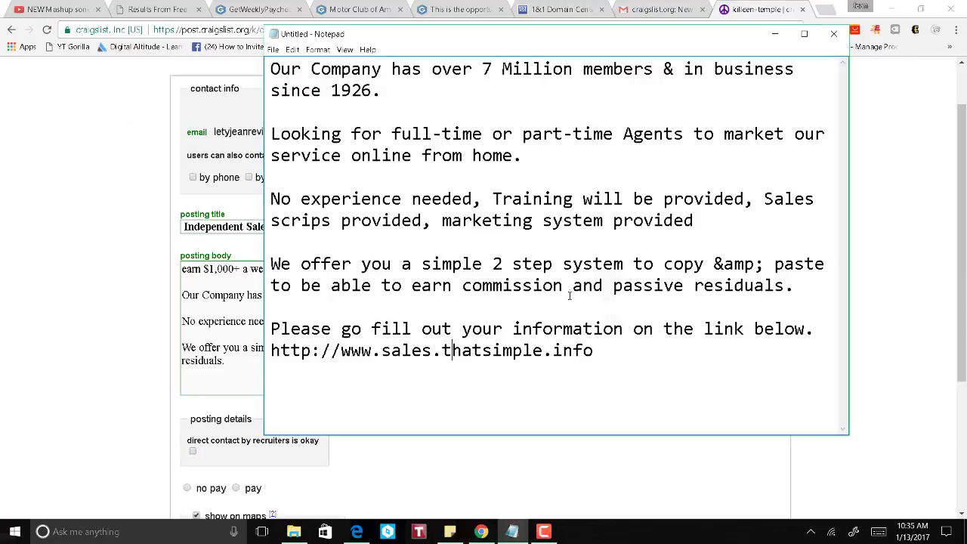
pyautogui.moveTo(605, 349); pyautogui.dragTo(271, 331)
pyautogui.click(398, 378)
pyautogui.moveTo(432, 353); pyautogui.dragTo(386, 363)
pyautogui.write('jobs')
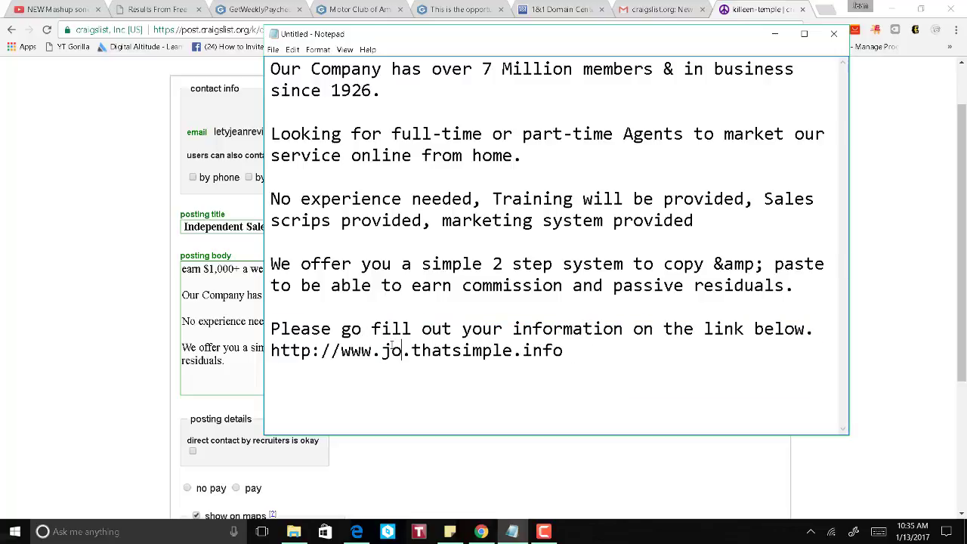
pyautogui.moveTo(606, 350); pyautogui.dragTo(271, 328)
pyautogui.hotkey('ctrl', 'c')
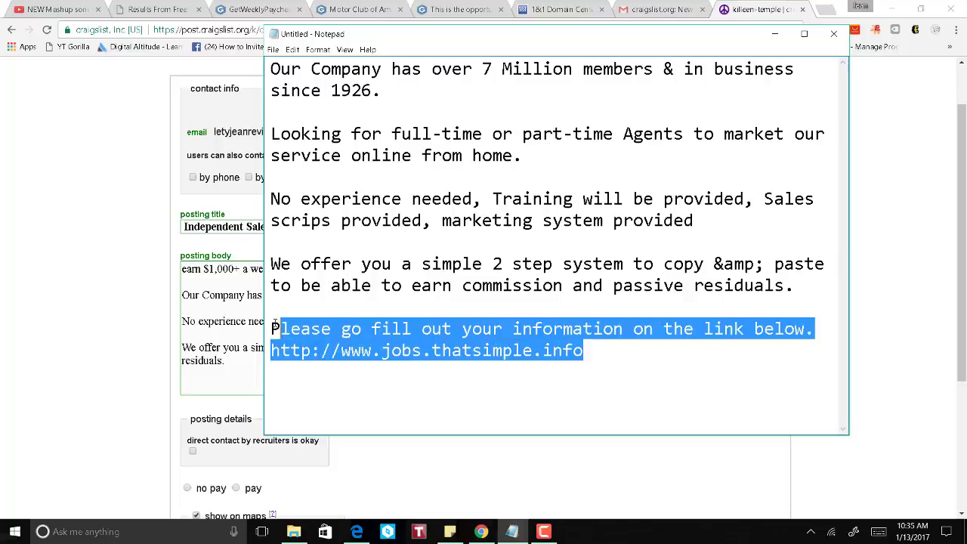
pyautogui.click(241, 386)
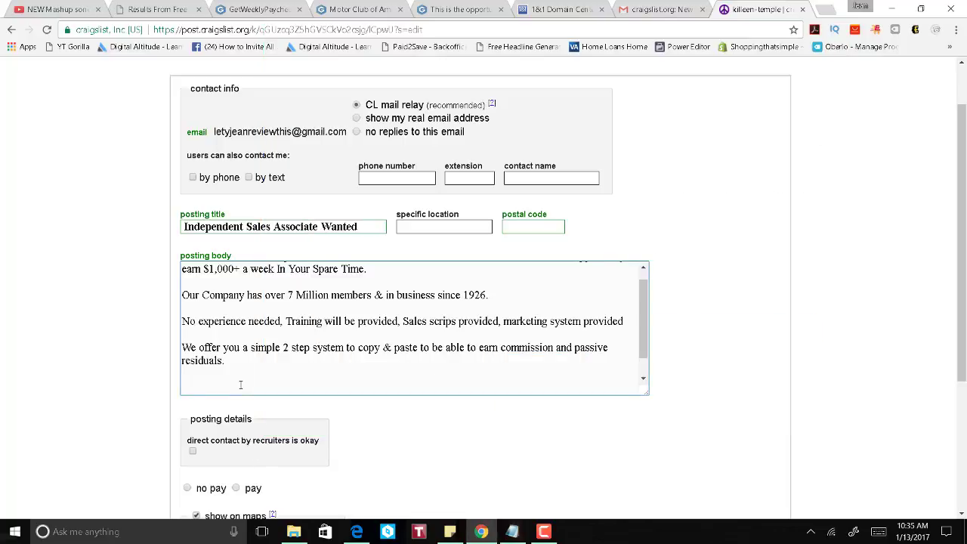
pyautogui.hotkey('ctrl', 'v')
pyautogui.scroll(-1, 376, 345)
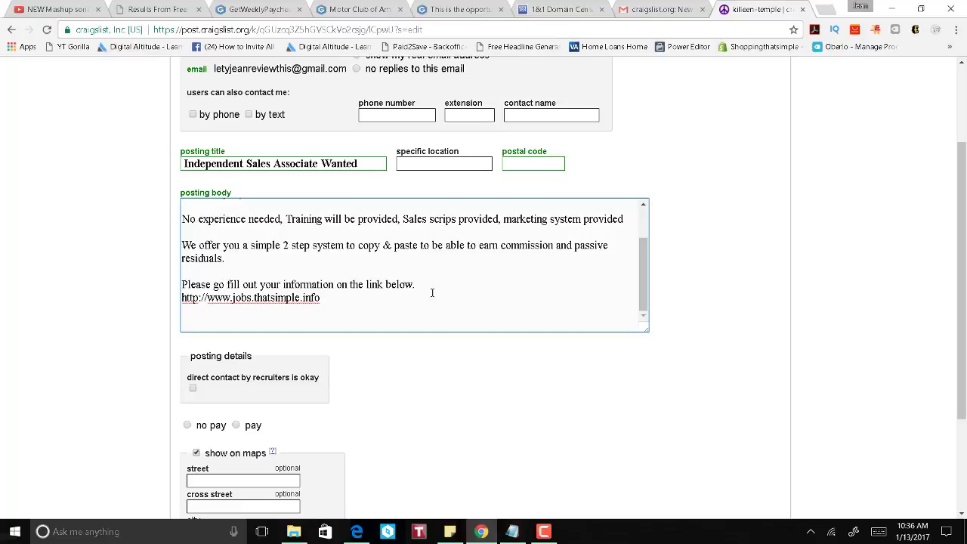
# Step: Reword the closing line to 'Please Copy the link address below, & we will contact you ASAP.' above a blank line
pyautogui.click(212, 284)
pyautogui.write('Cop')
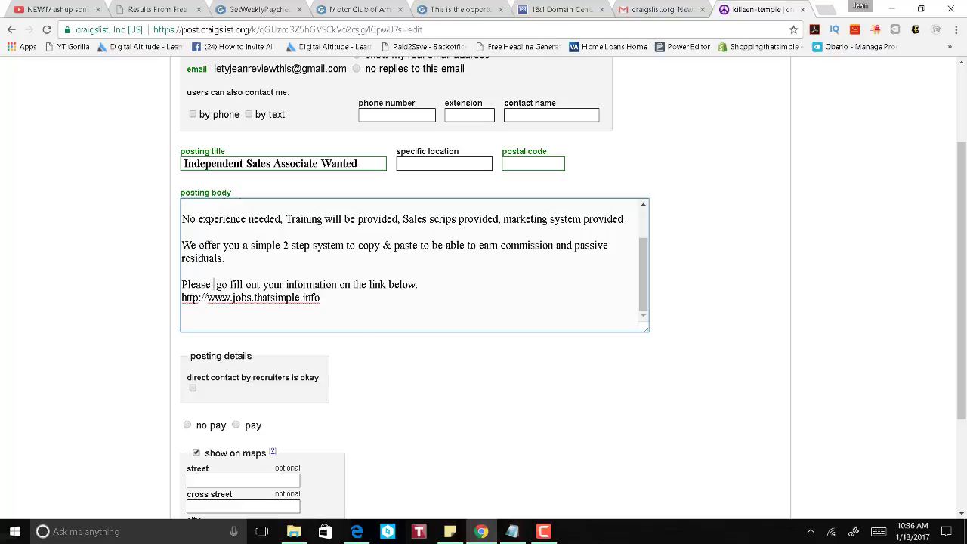
pyautogui.write('y')
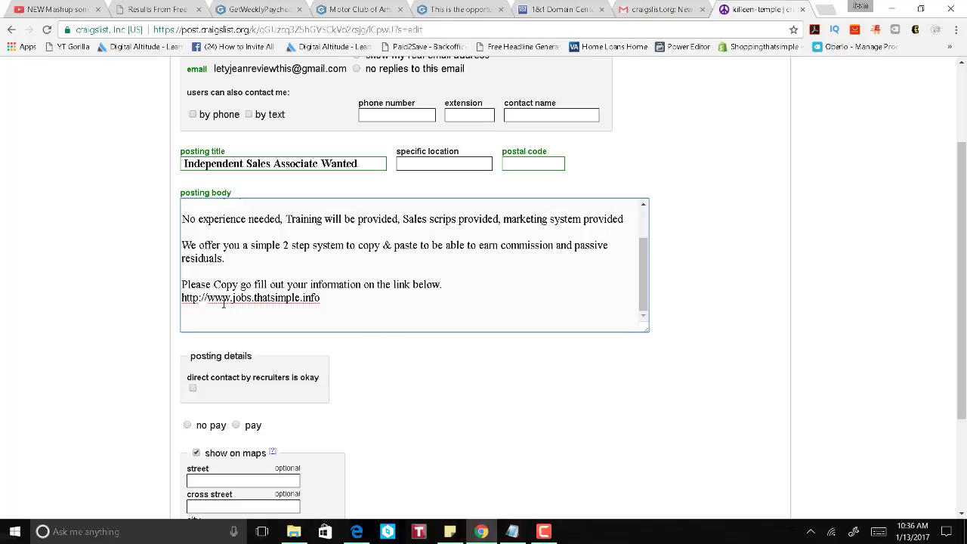
pyautogui.write(' the link')
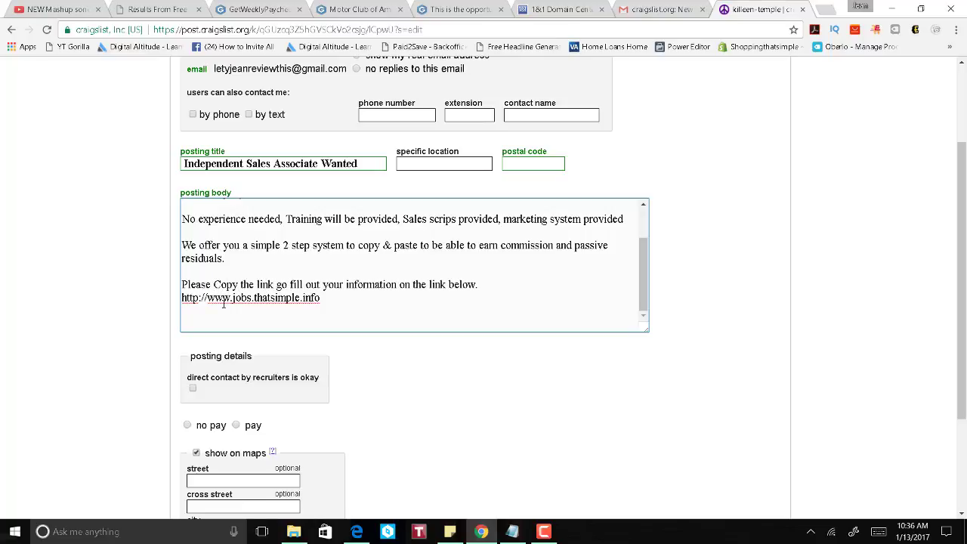
pyautogui.write(' address bel')
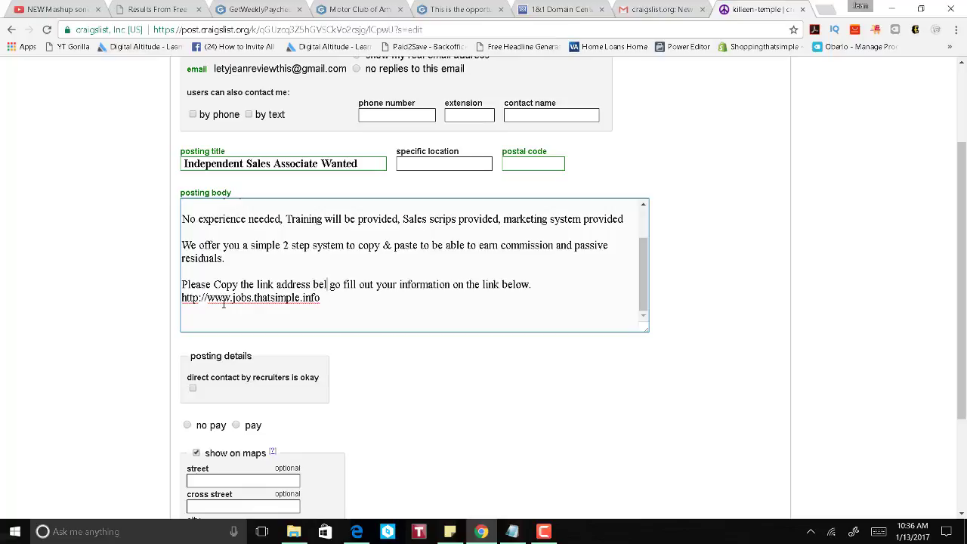
pyautogui.write('ow,')
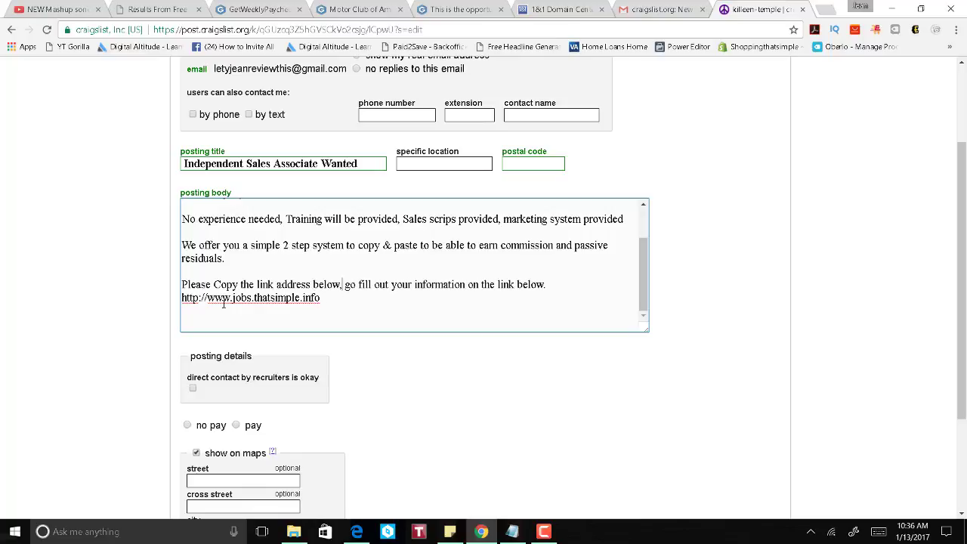
pyautogui.press('Delete')
pyautogui.press('Delete')
pyautogui.press('Delete')
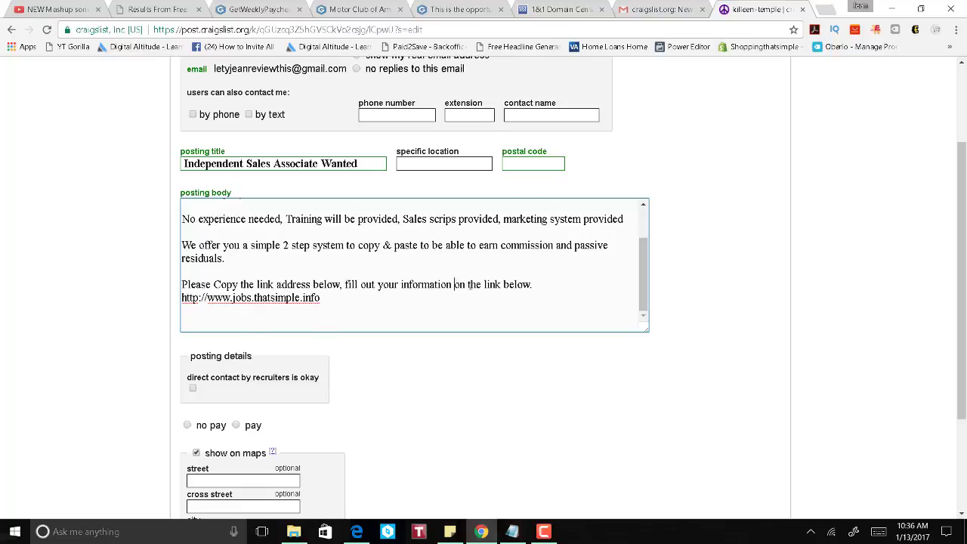
pyautogui.moveTo(454, 284); pyautogui.dragTo(546, 287)
pyautogui.press('Delete')
pyautogui.write('& we will contact you ')
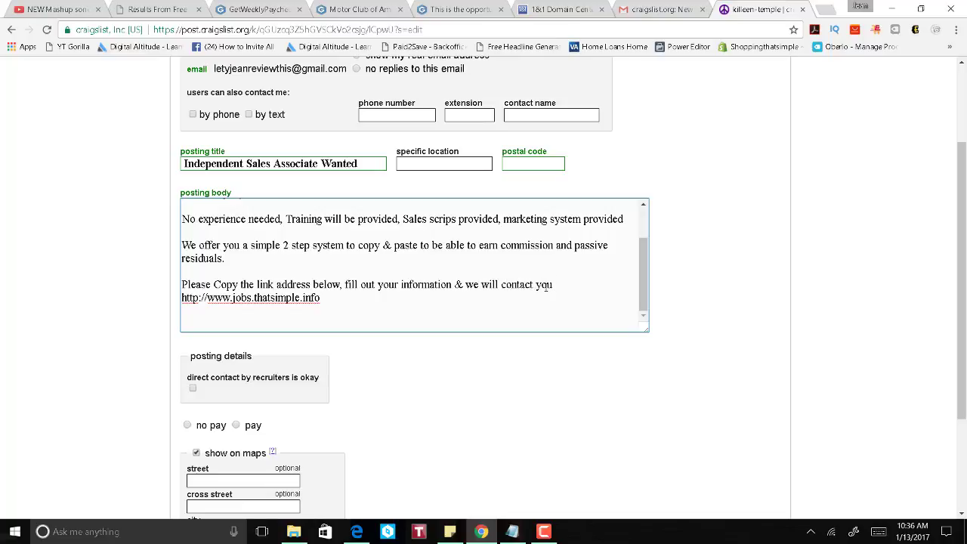
pyautogui.write('ASAP.')
pyautogui.press('Return')
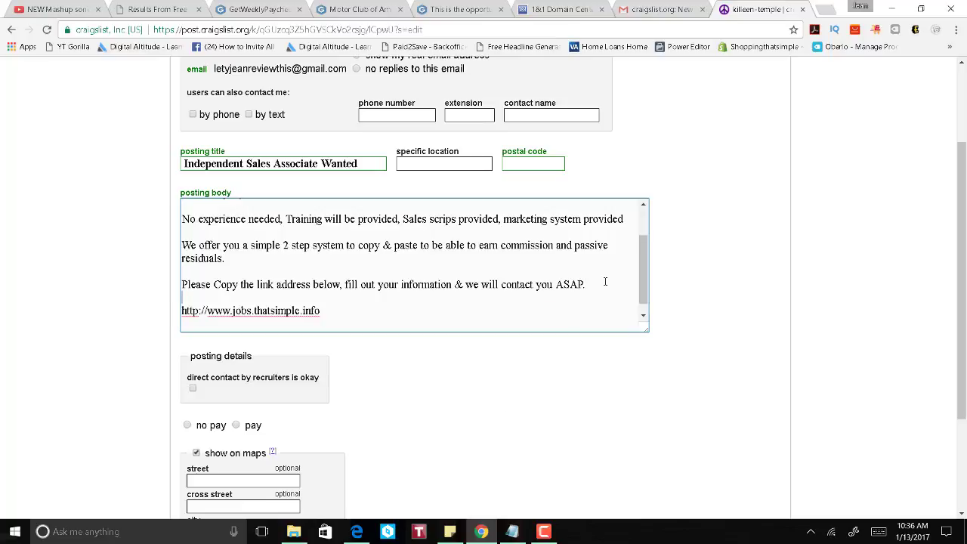
pyautogui.scroll(-1, 267, 316)
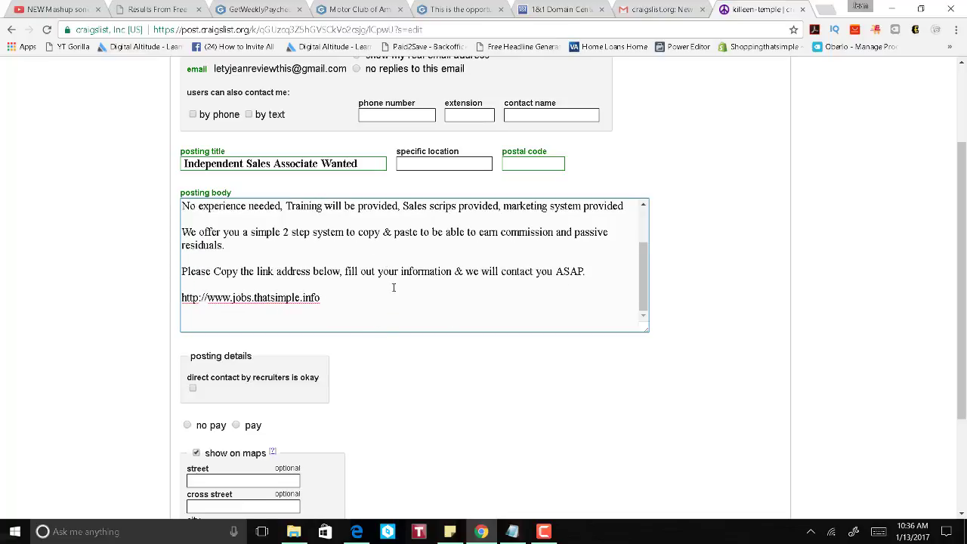
# Step: Preview and close the Work From Home capture page, then open the cp43 'This Is The Opportunity' page
pyautogui.click(261, 9)
pyautogui.scroll(8, 434, 295)
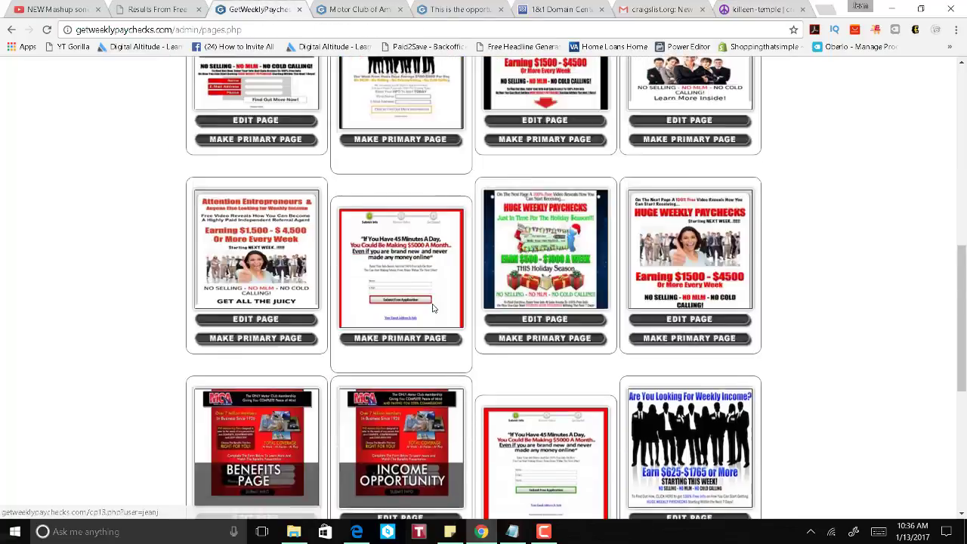
pyautogui.scroll(-4, 436, 304)
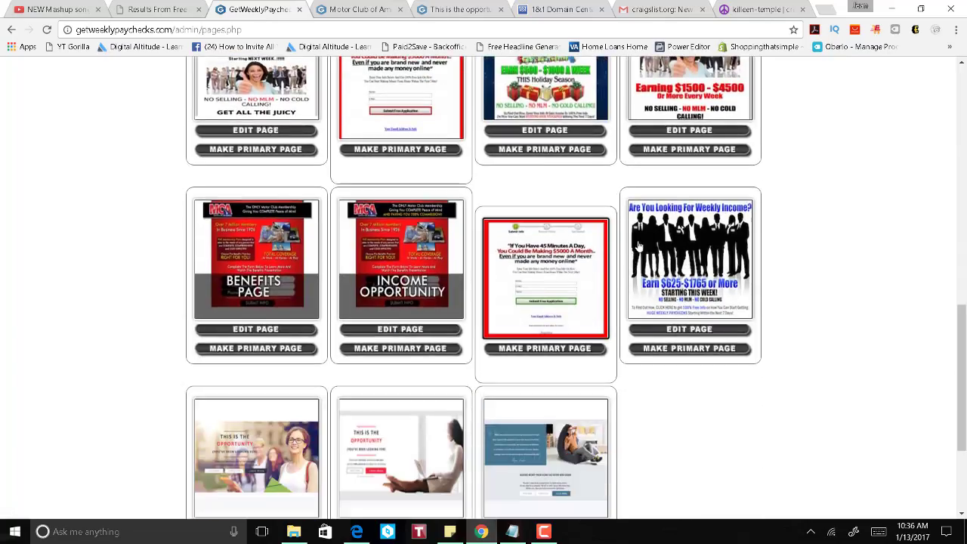
pyautogui.scroll(-2, 776, 269)
pyautogui.scroll(-1, 771, 321)
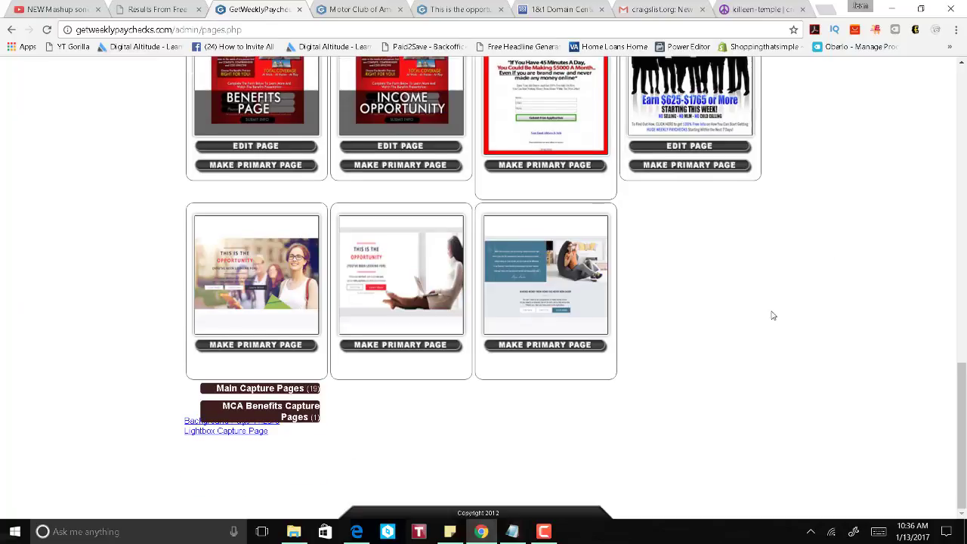
pyautogui.click(520, 274)
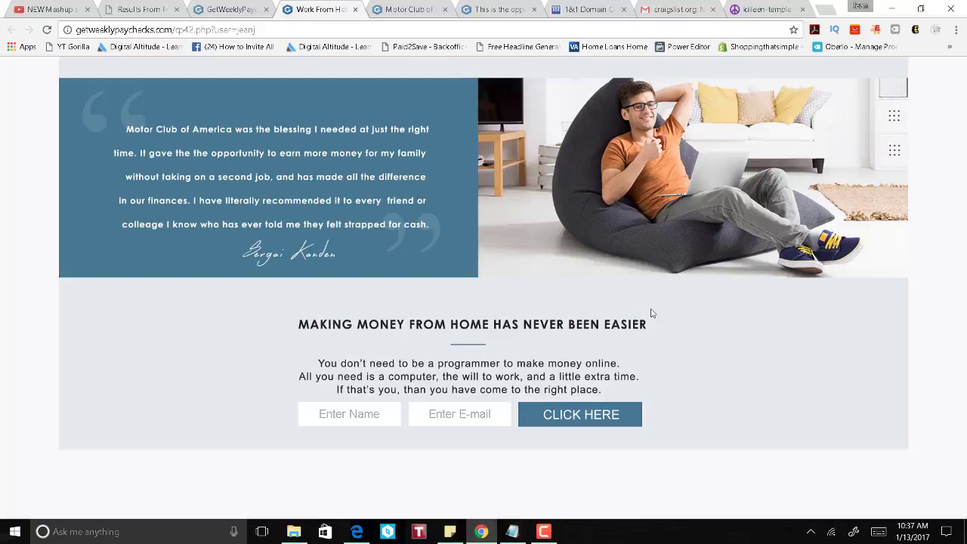
pyautogui.hotkey('ctrl', 'a')
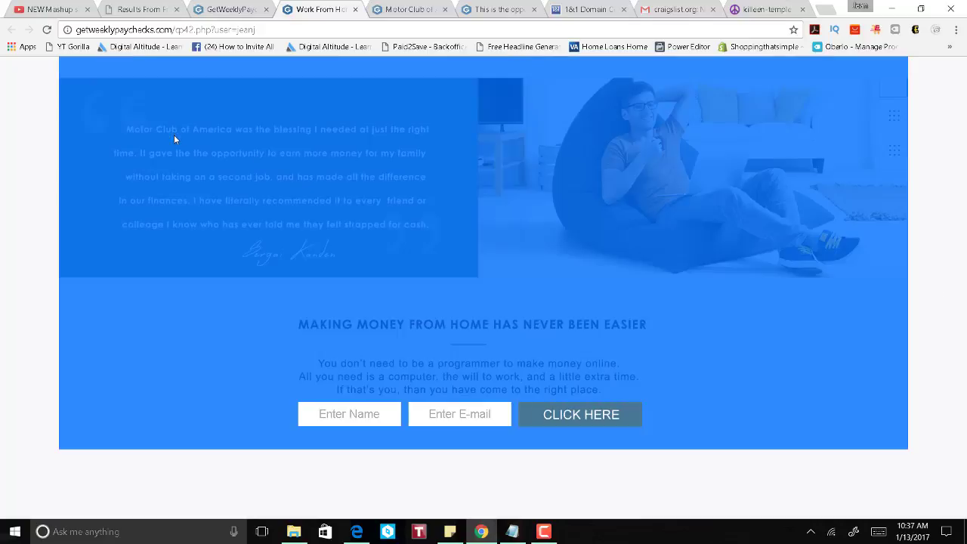
pyautogui.click(366, 421)
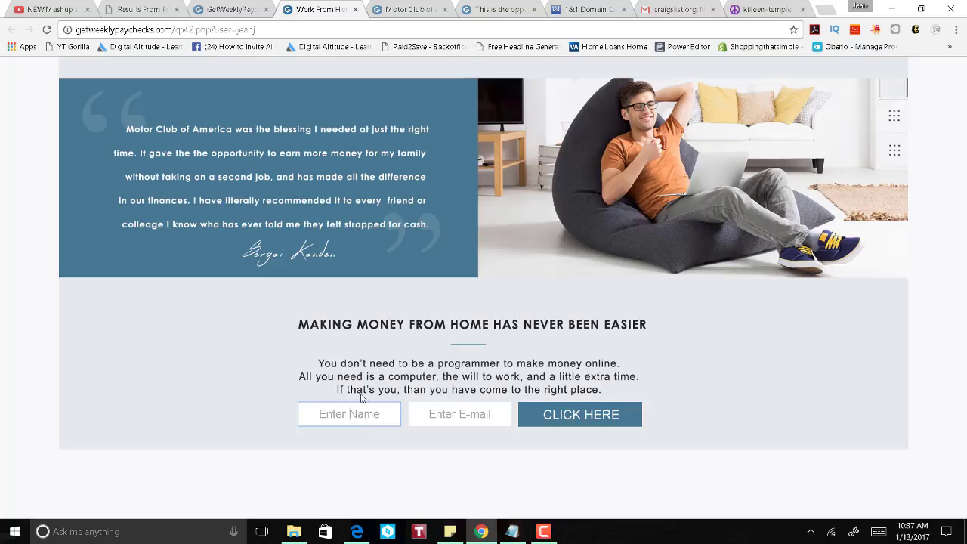
pyautogui.click(202, 162)
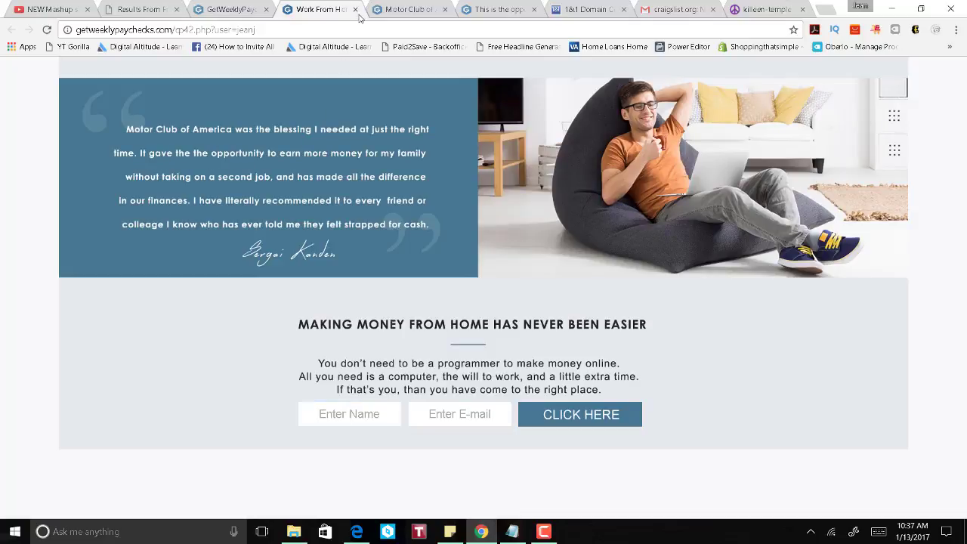
pyautogui.click(358, 12)
pyautogui.click(317, 255)
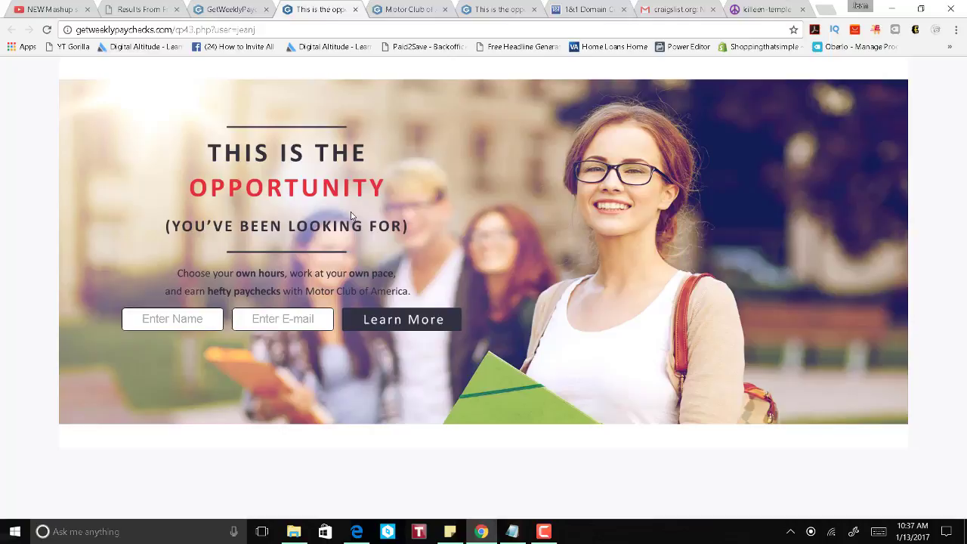
# Step: Check jobs.thatsimple.info's destination settings and select its frame-redirect URL to the cp43 capture page
pyautogui.click(572, 11)
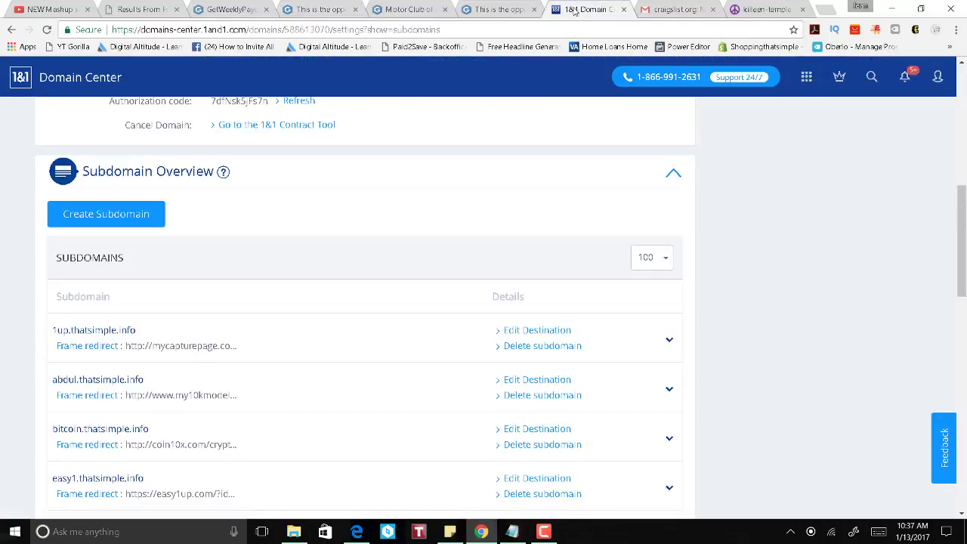
pyautogui.scroll(-1, 360, 276)
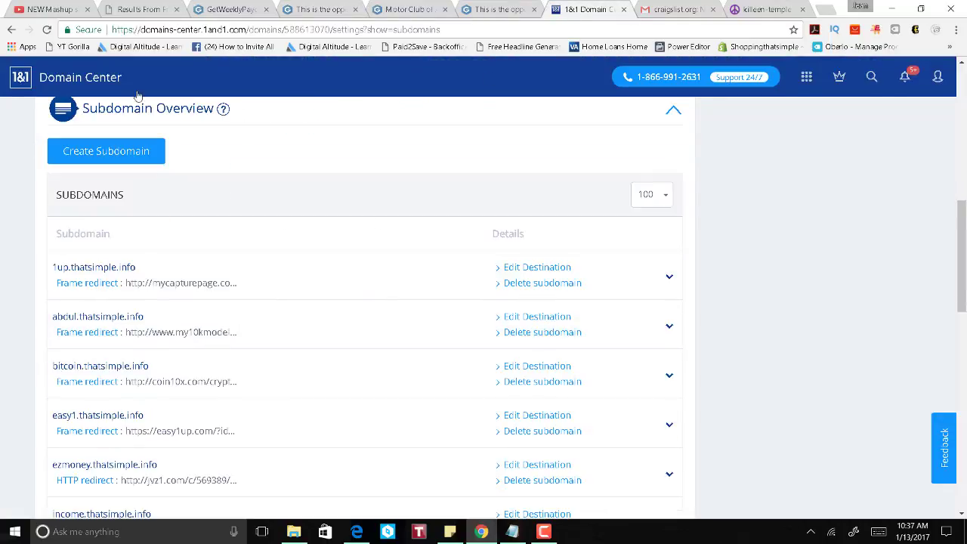
pyautogui.scroll(-2, 335, 301)
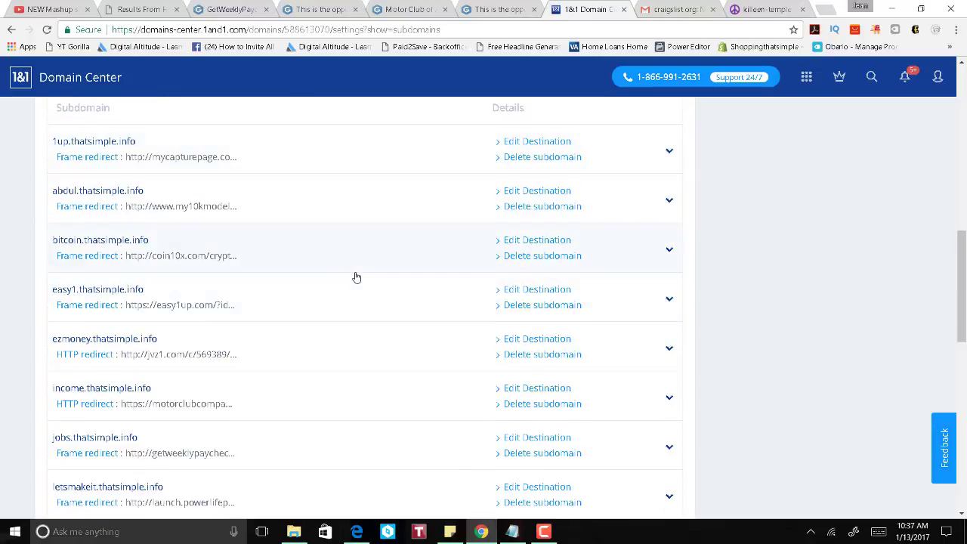
pyautogui.scroll(-1, 356, 278)
pyautogui.scroll(-1, 357, 277)
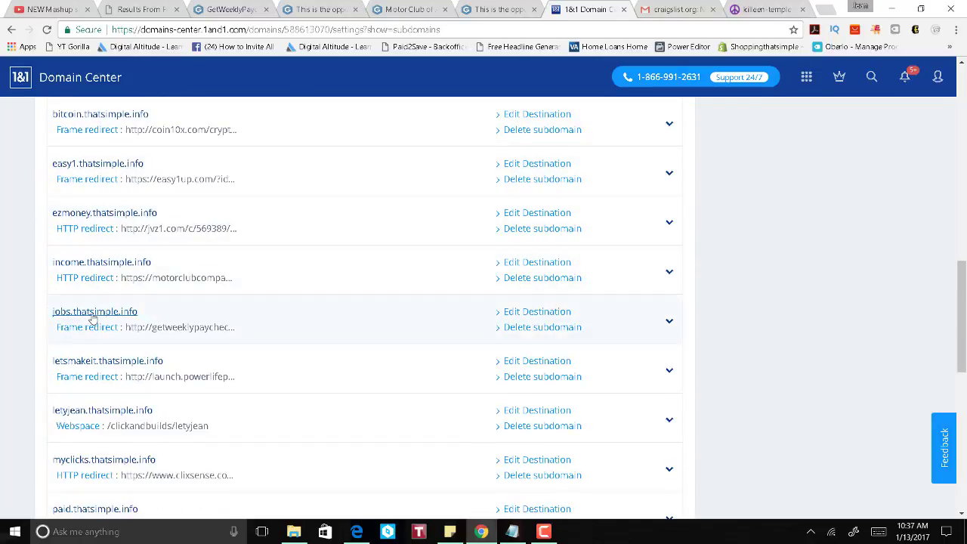
pyautogui.click(522, 312)
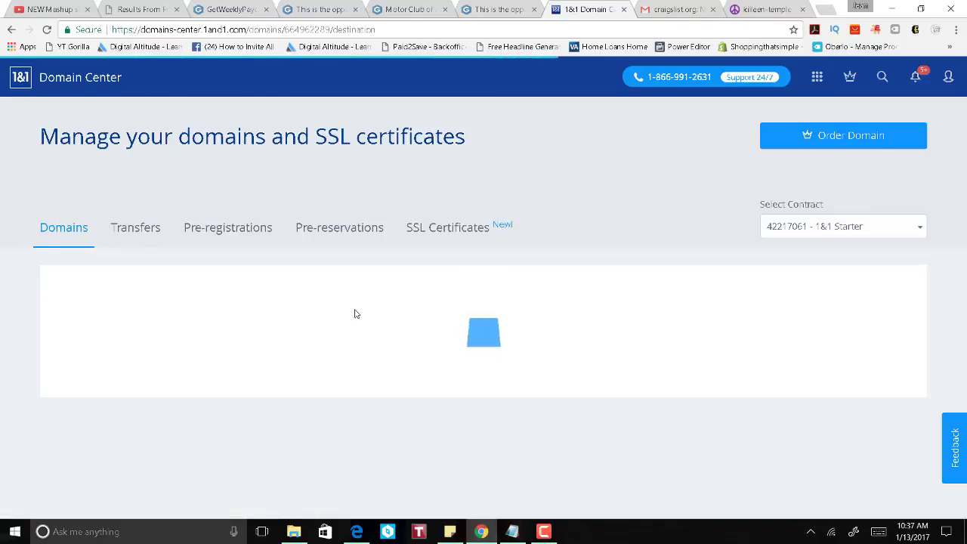
pyautogui.scroll(-2, 355, 313)
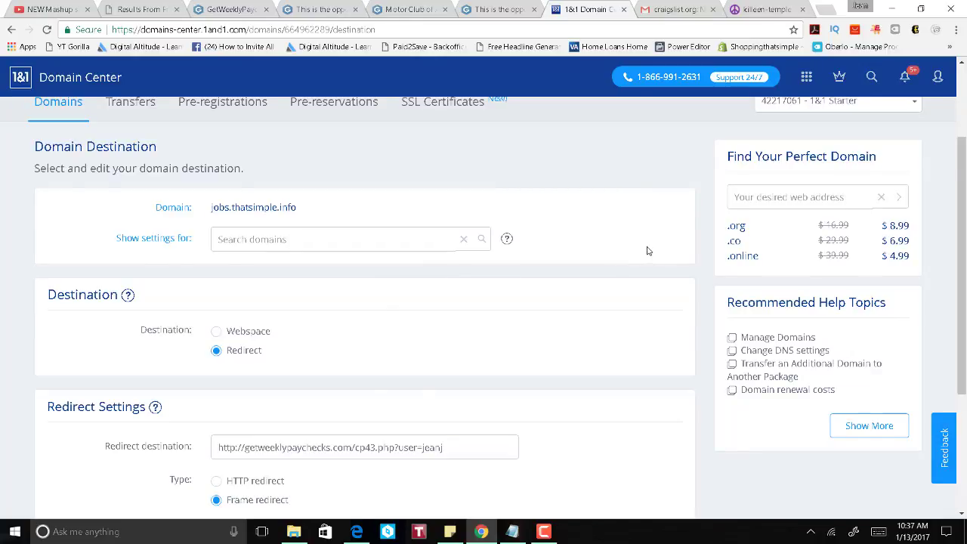
pyautogui.scroll(-3, 648, 251)
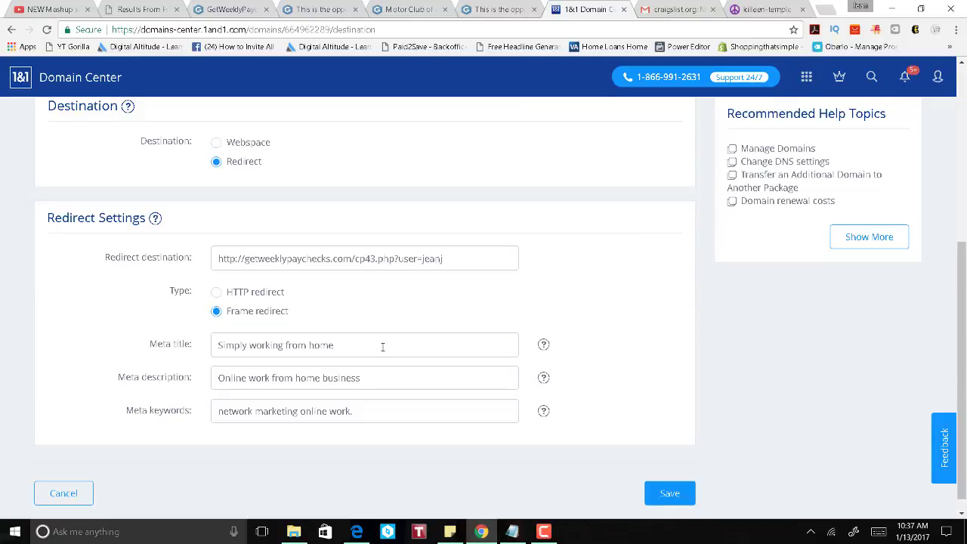
pyautogui.moveTo(505, 258); pyautogui.dragTo(214, 273)
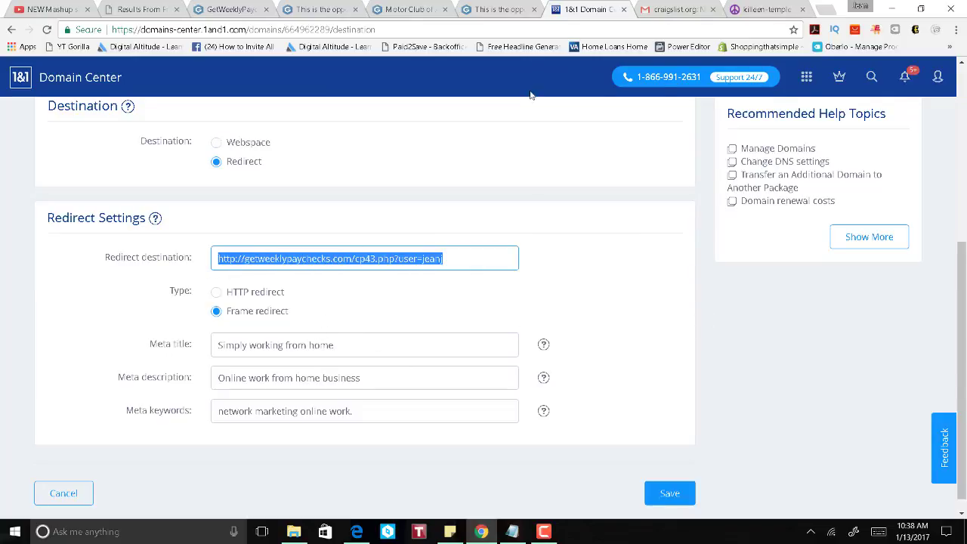
pyautogui.click(678, 9)
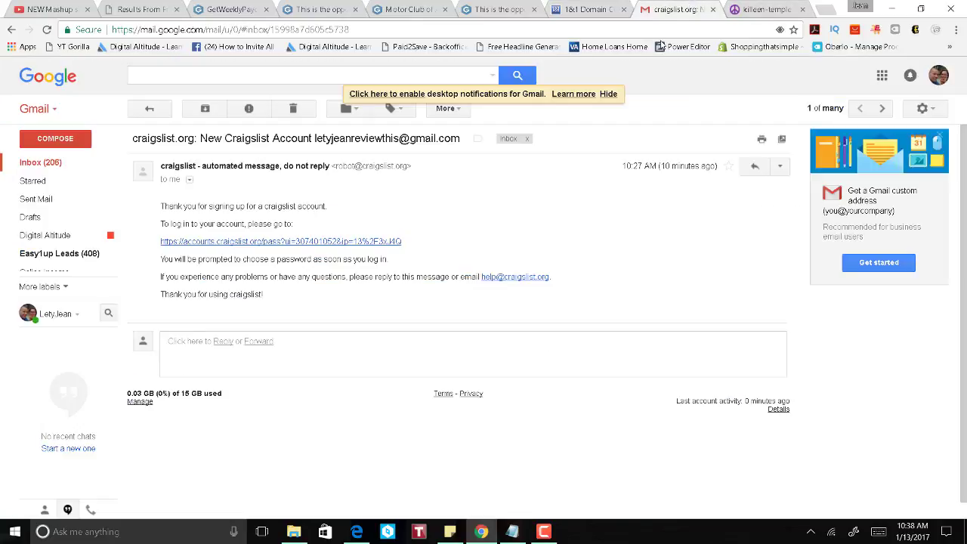
# Step: Load jobs.thatsimple.info in the address bar and test its Enter Name field
pyautogui.click(659, 36)
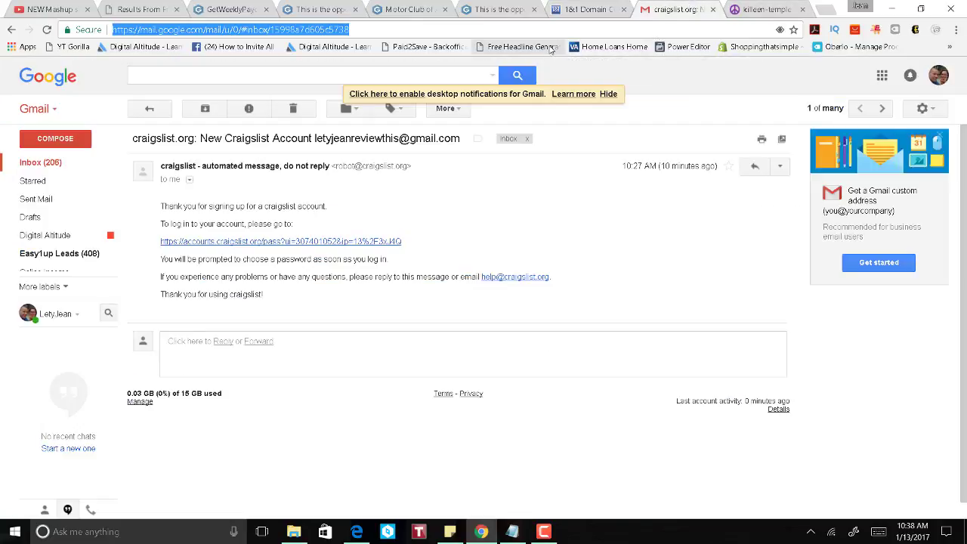
pyautogui.write('jobs')
pyautogui.click(550, 49)
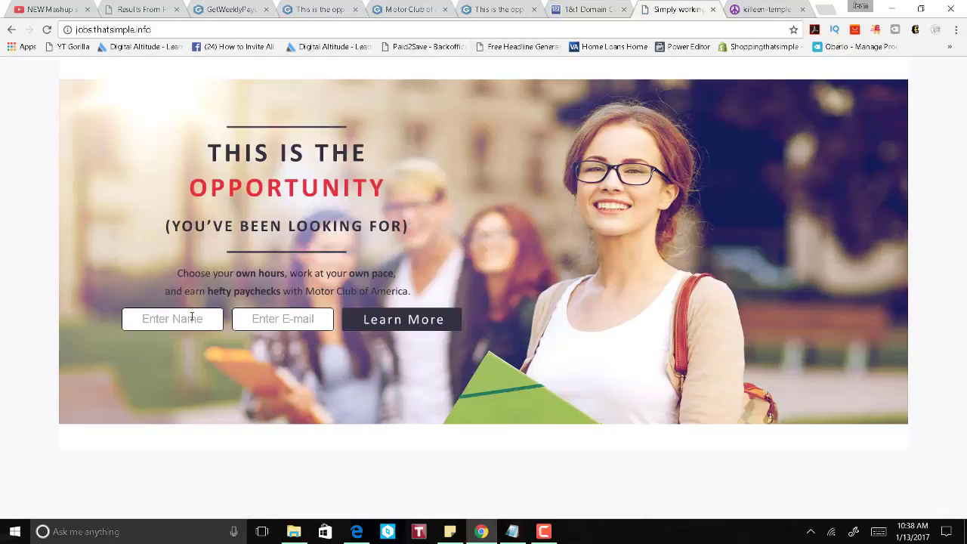
pyautogui.click(204, 325)
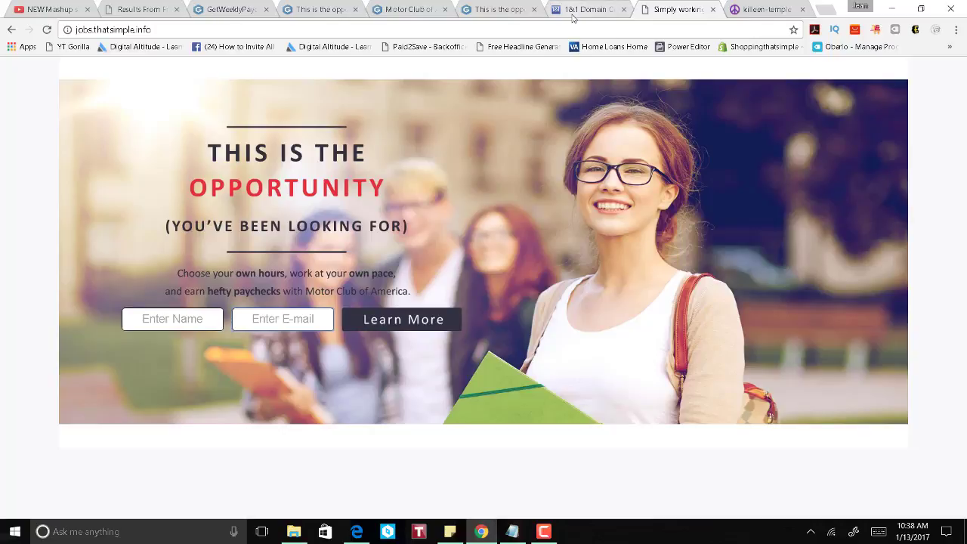
pyautogui.click(760, 10)
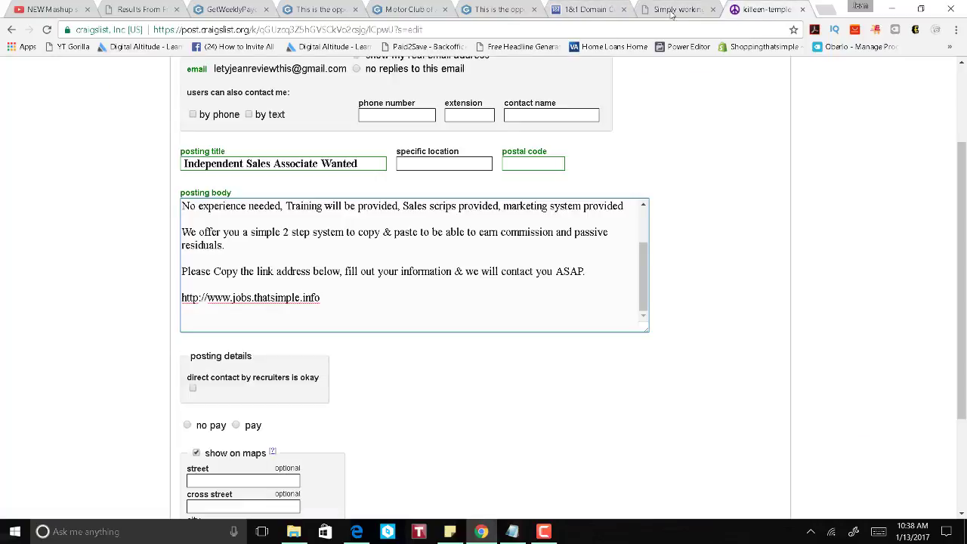
# Step: Review the open capture pages, close the Motor Club page, and test the Enter Name field
pyautogui.click(393, 9)
pyautogui.click(344, 11)
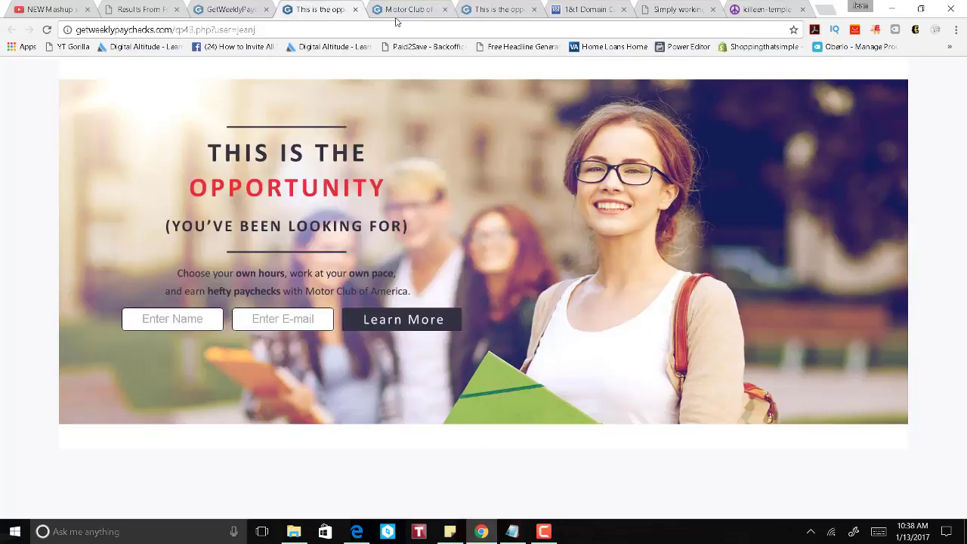
pyautogui.click(408, 9)
pyautogui.scroll(-1, 543, 419)
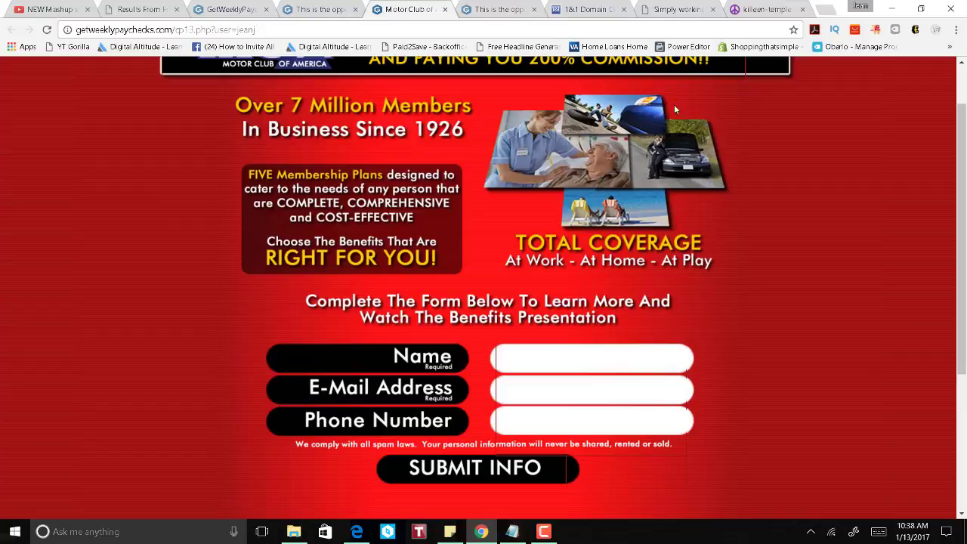
pyautogui.click(445, 9)
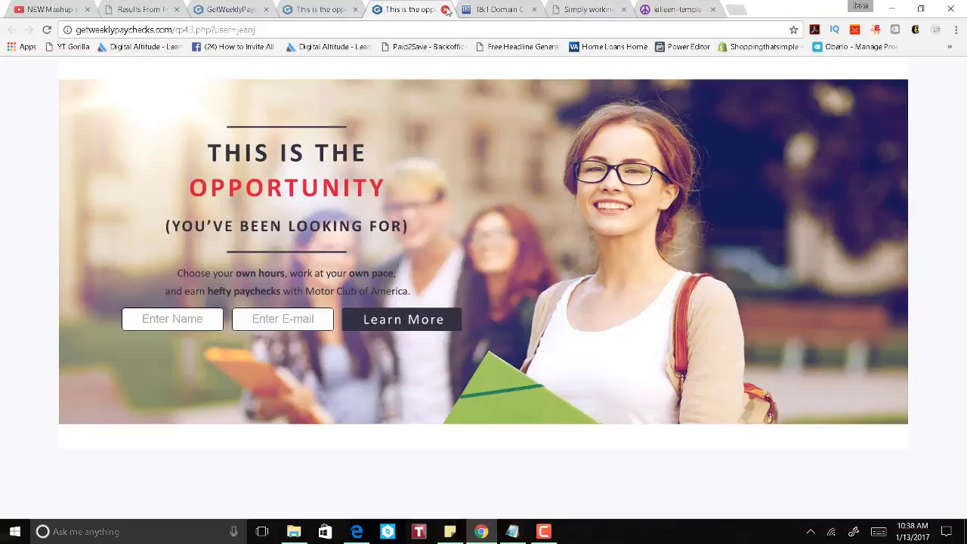
pyautogui.click(195, 319)
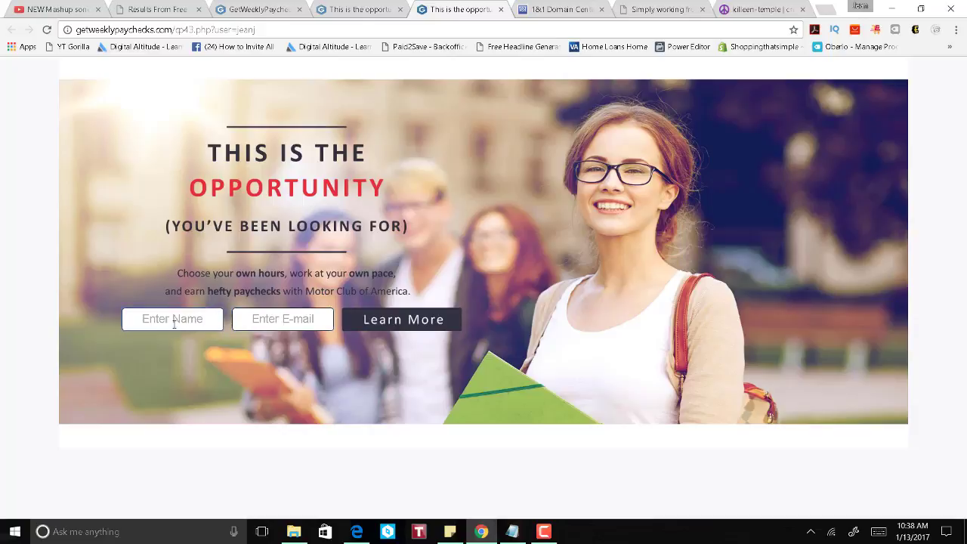
pyautogui.click(174, 323)
pyautogui.click(330, 373)
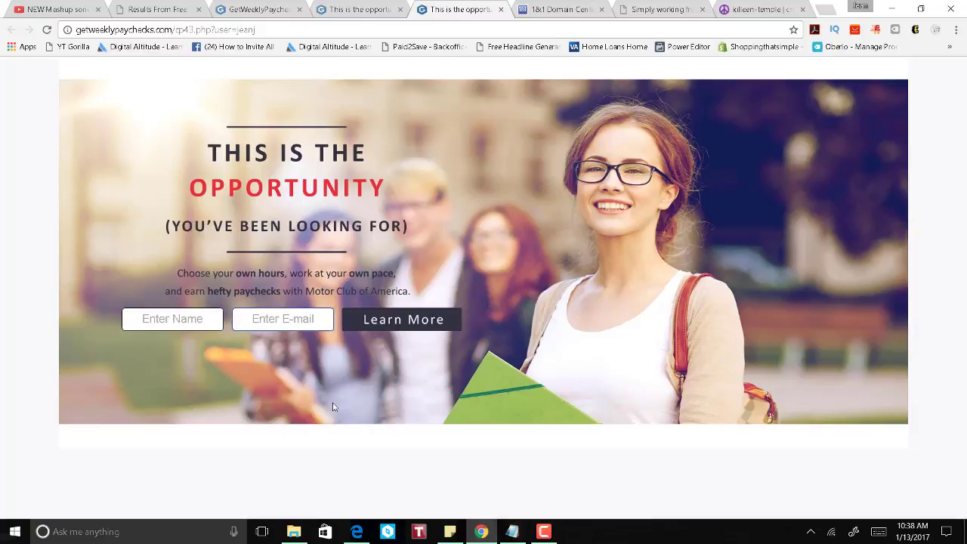
pyautogui.click(342, 10)
pyautogui.click(269, 8)
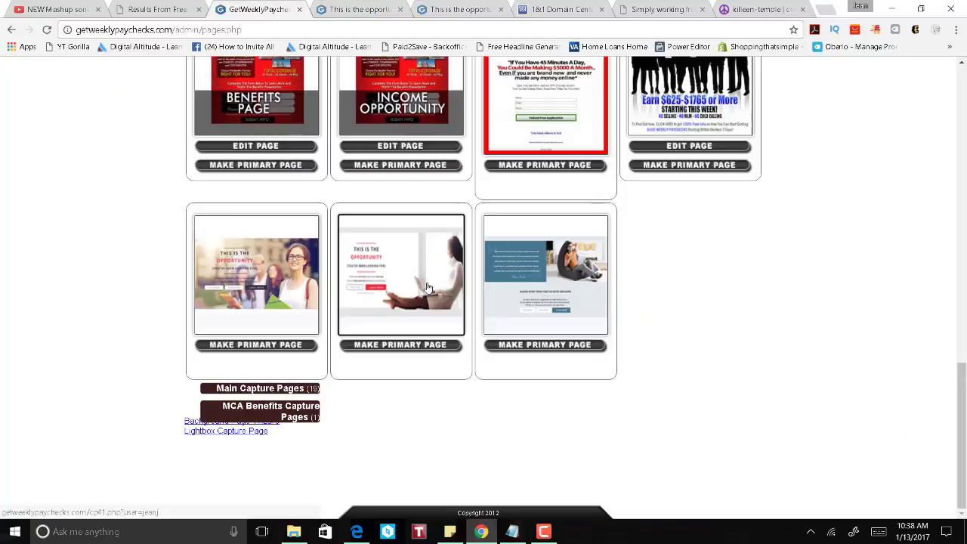
# Step: Preview the second and first capture pages, close The Best Work page, and return to the headlines list
pyautogui.click(428, 287)
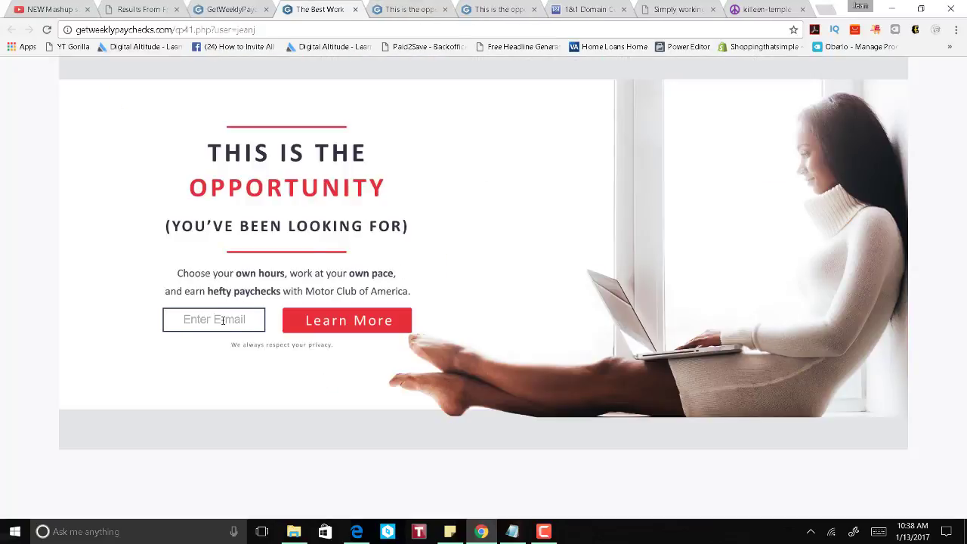
pyautogui.click(226, 320)
pyautogui.click(356, 9)
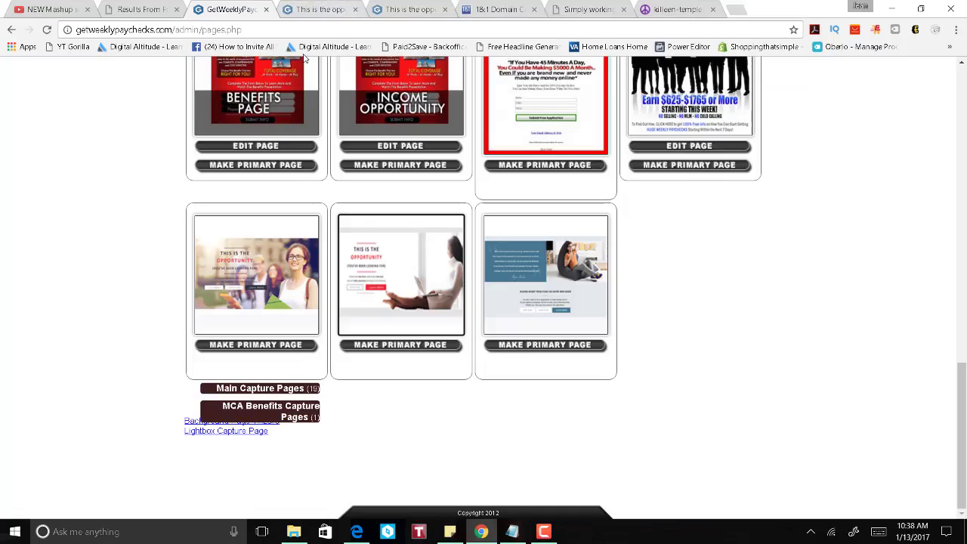
pyautogui.click(256, 274)
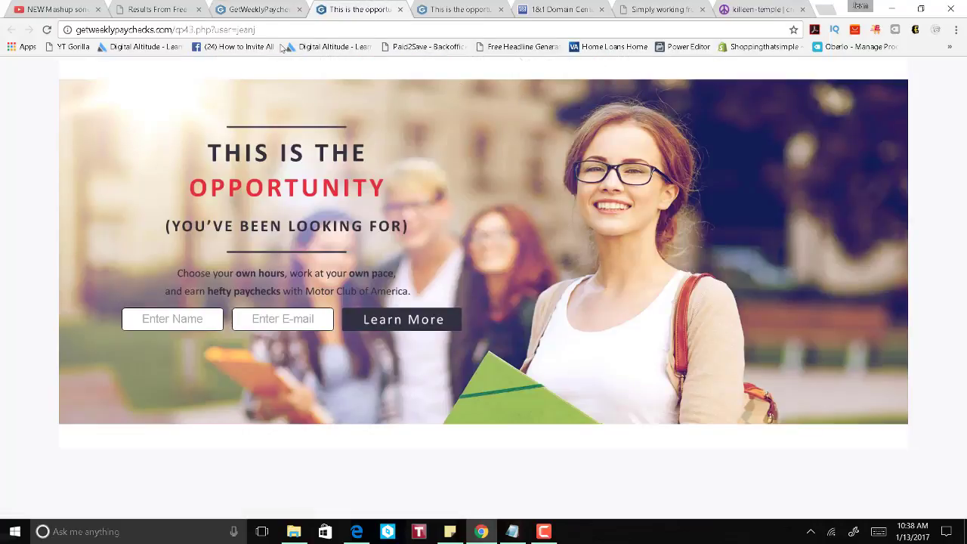
pyautogui.click(157, 9)
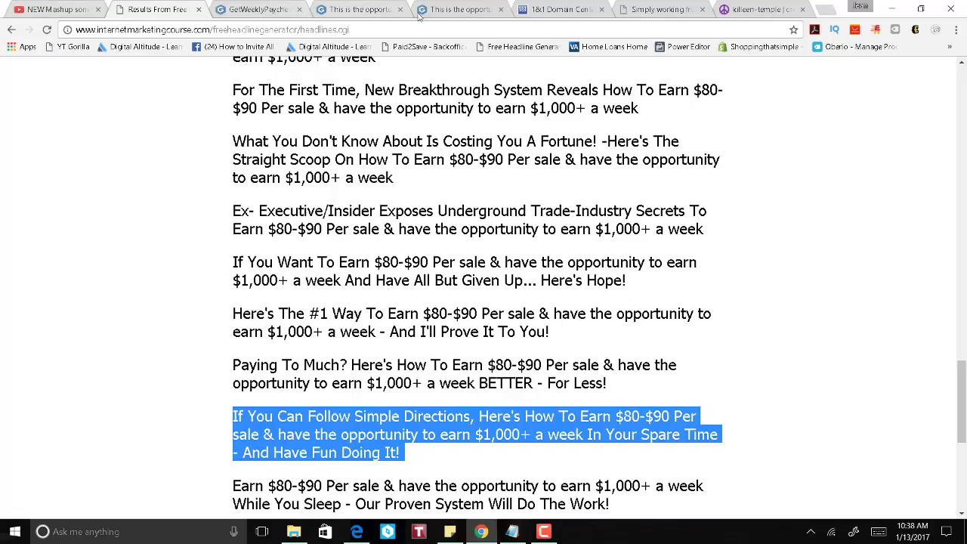
# Step: Allow replies by text and enter the contact phone number and contact name
pyautogui.click(760, 9)
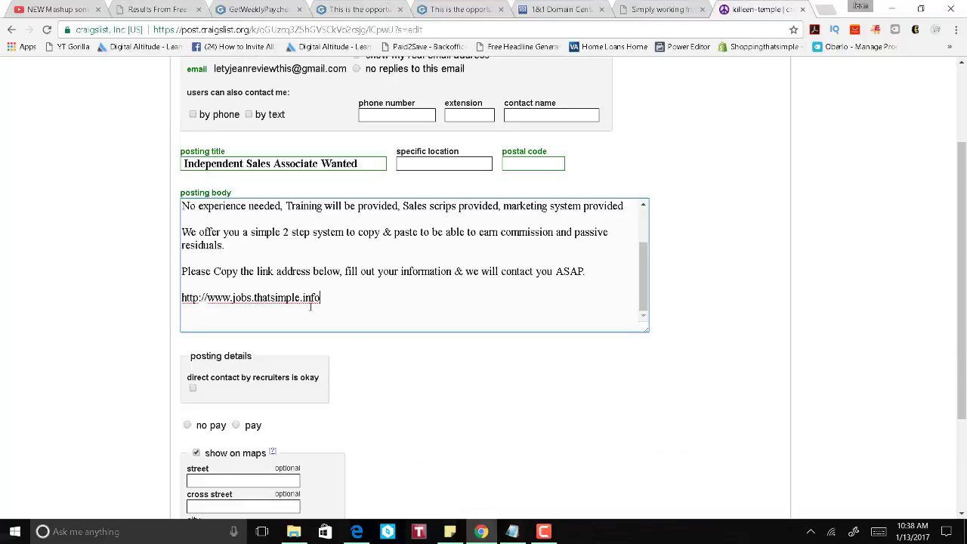
pyautogui.scroll(2, 372, 288)
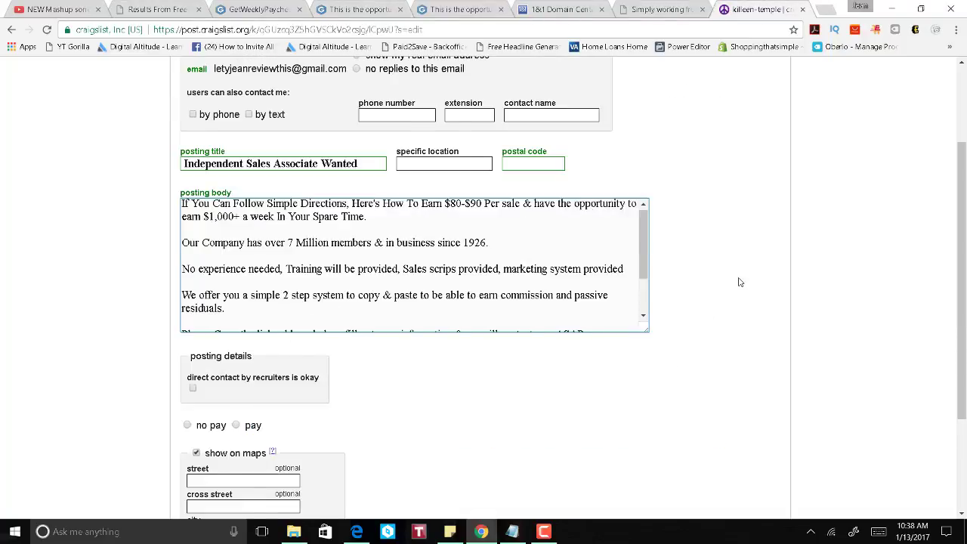
pyautogui.scroll(2, 740, 282)
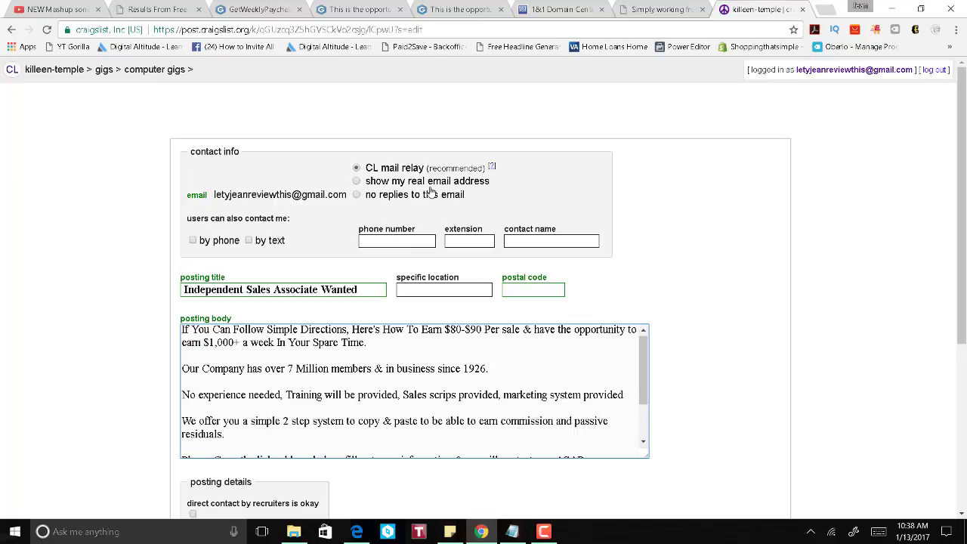
pyautogui.click(394, 241)
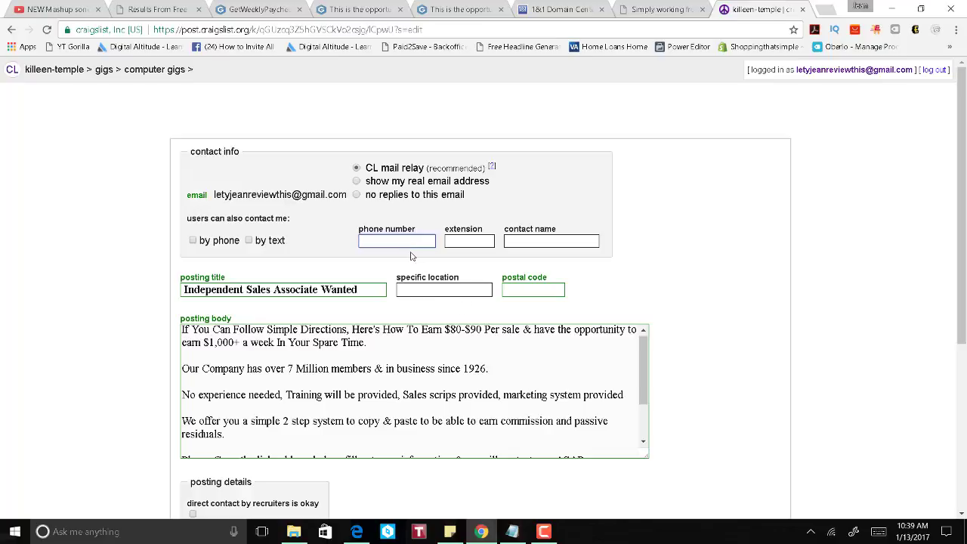
pyautogui.click(251, 241)
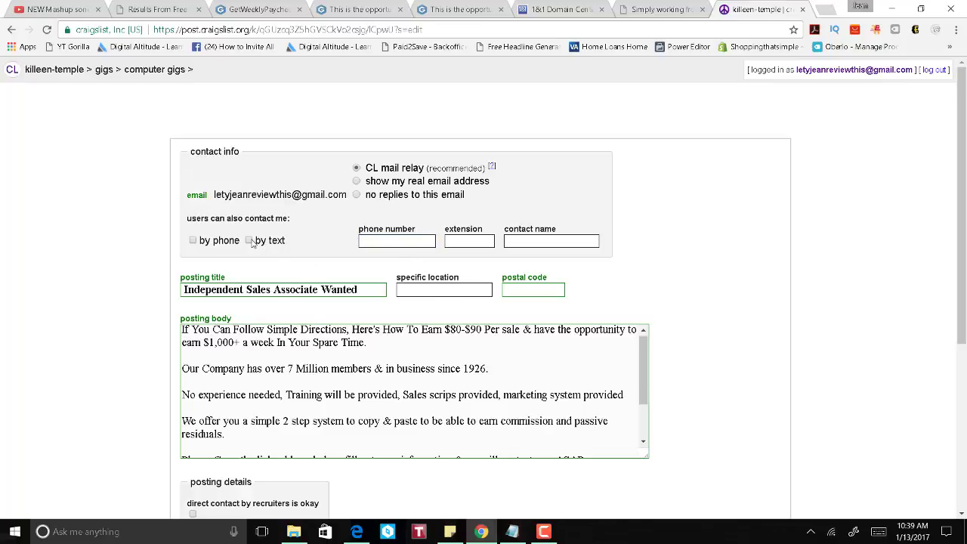
pyautogui.click(391, 242)
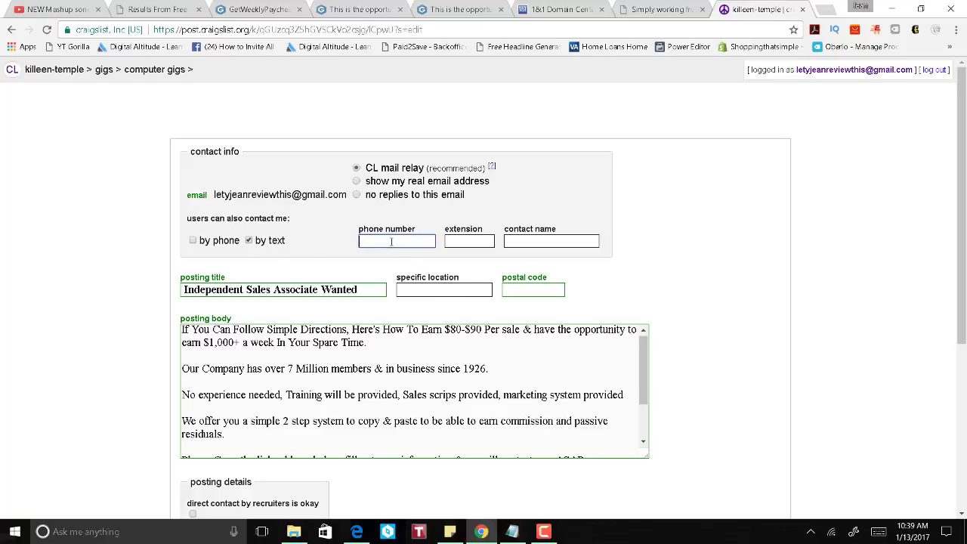
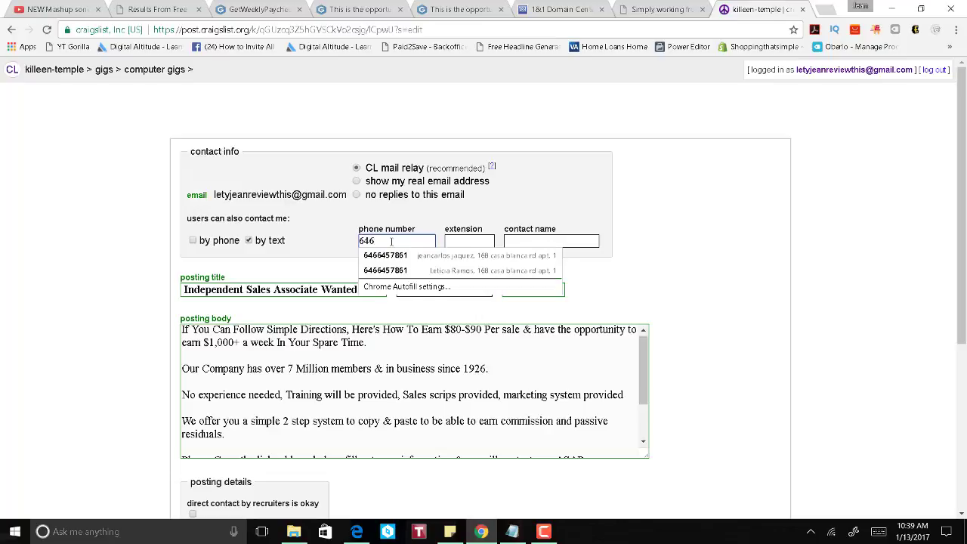
pyautogui.click(549, 242)
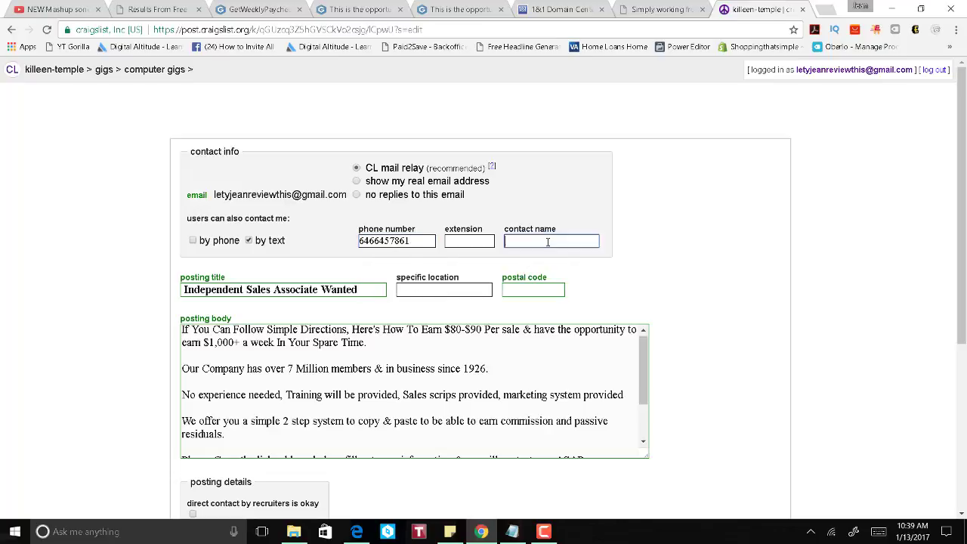
pyautogui.write('Jea')
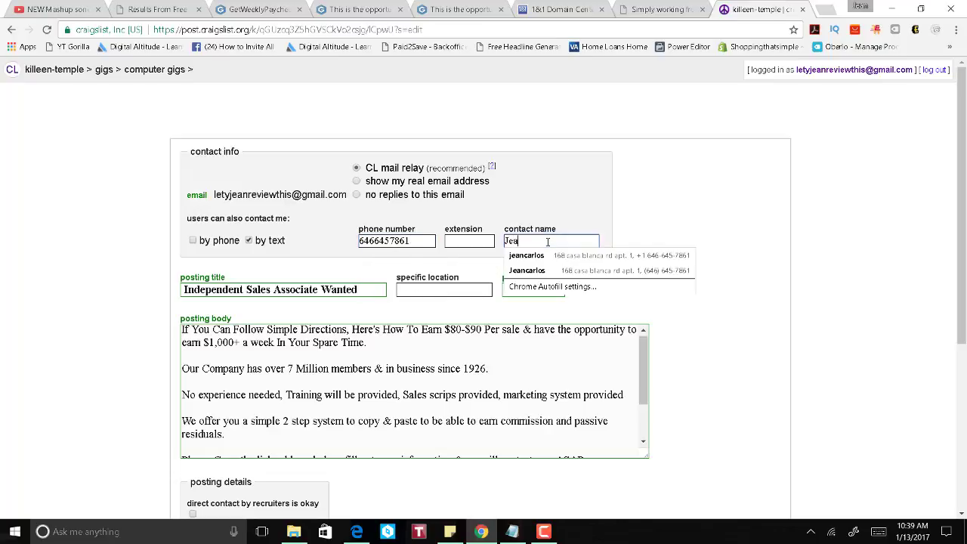
pyautogui.write('n J')
pyautogui.click(688, 213)
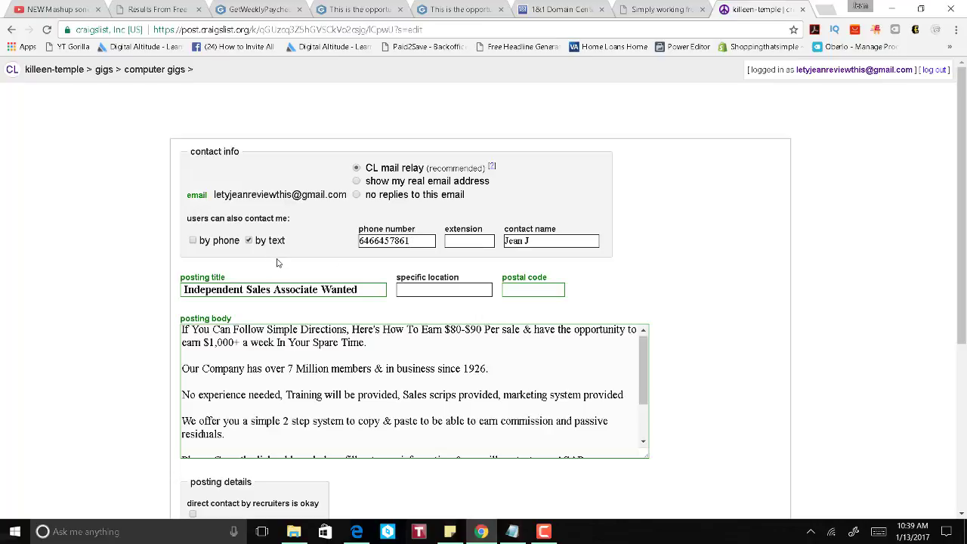
# Step: Fill in the ad's postal code, dismissing the autofill suggestions
pyautogui.scroll(-1, 728, 289)
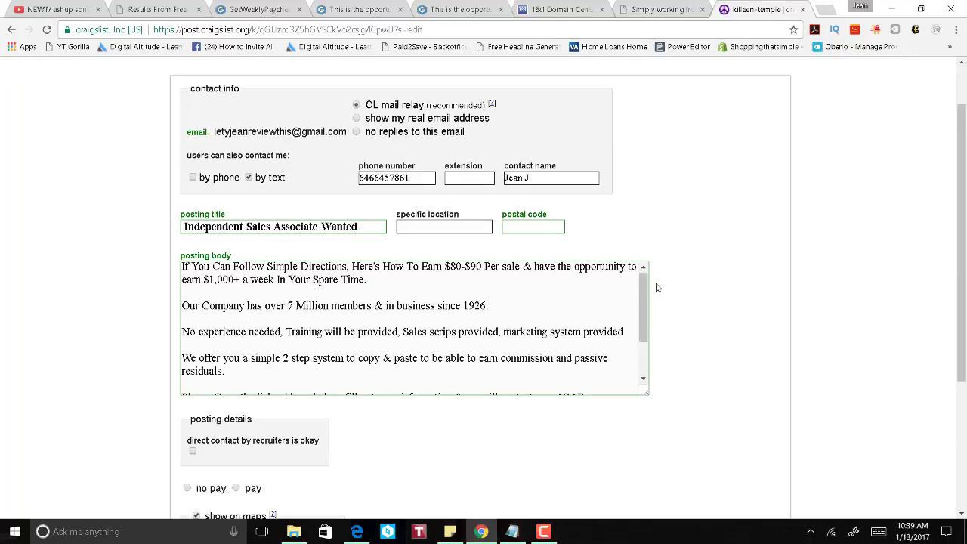
pyautogui.click(547, 225)
pyautogui.scroll(-1, 777, 262)
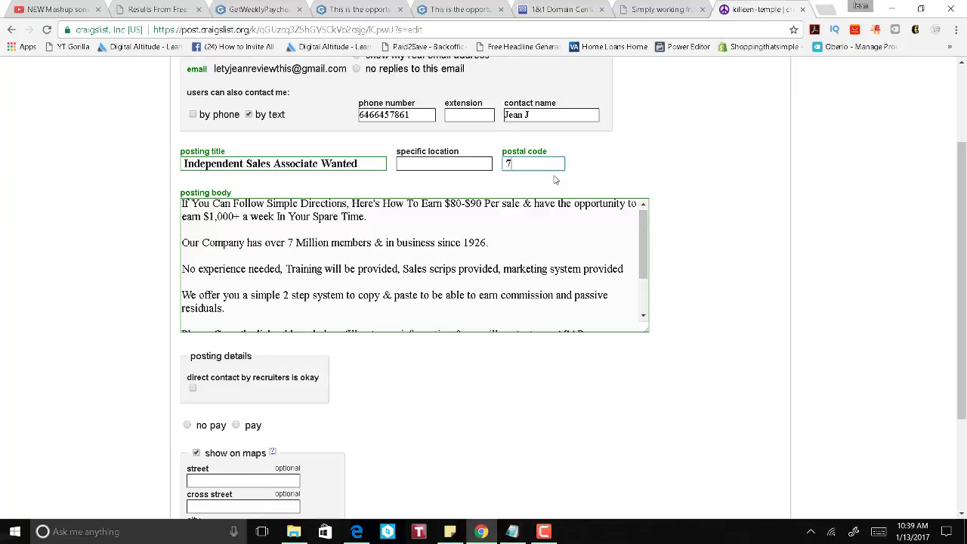
pyautogui.write('76544')
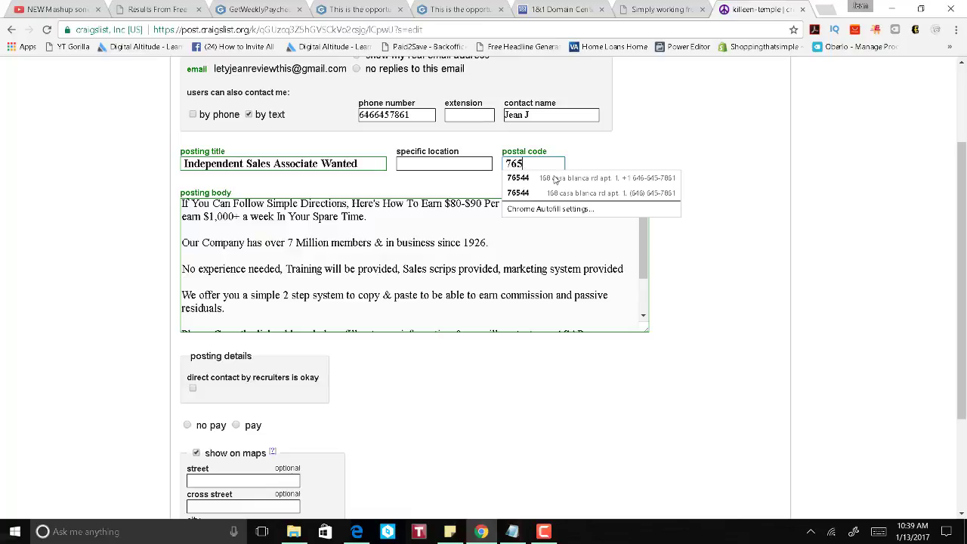
pyautogui.click(797, 178)
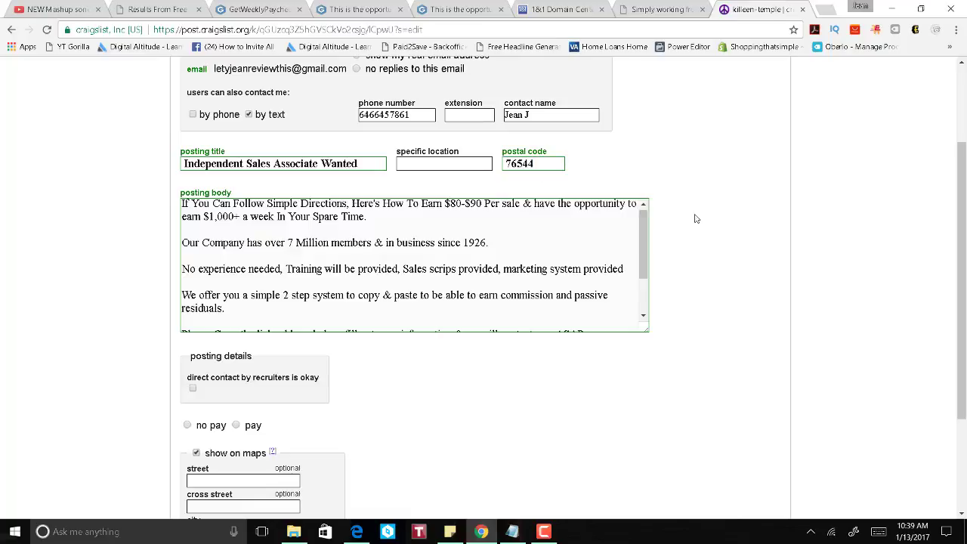
pyautogui.scroll(3, 696, 220)
pyautogui.scroll(-3, 696, 224)
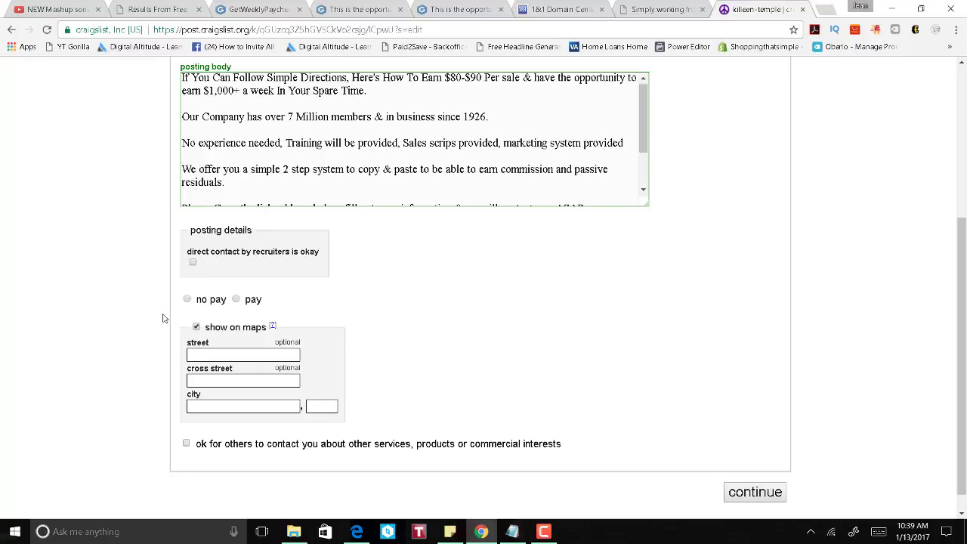
# Step: Mark the gig as paid with '$80-90 per sale' compensation
pyautogui.click(236, 300)
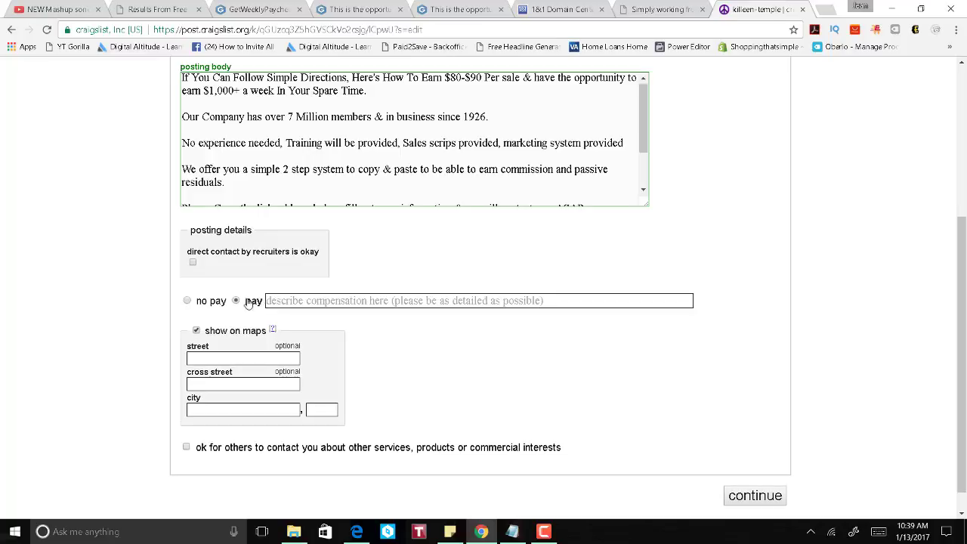
pyautogui.click(327, 300)
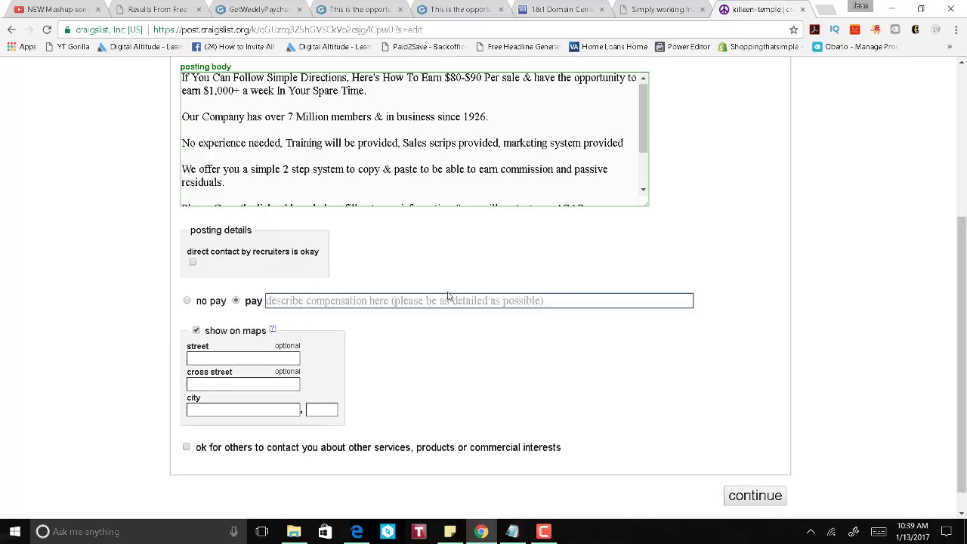
pyautogui.write('$')
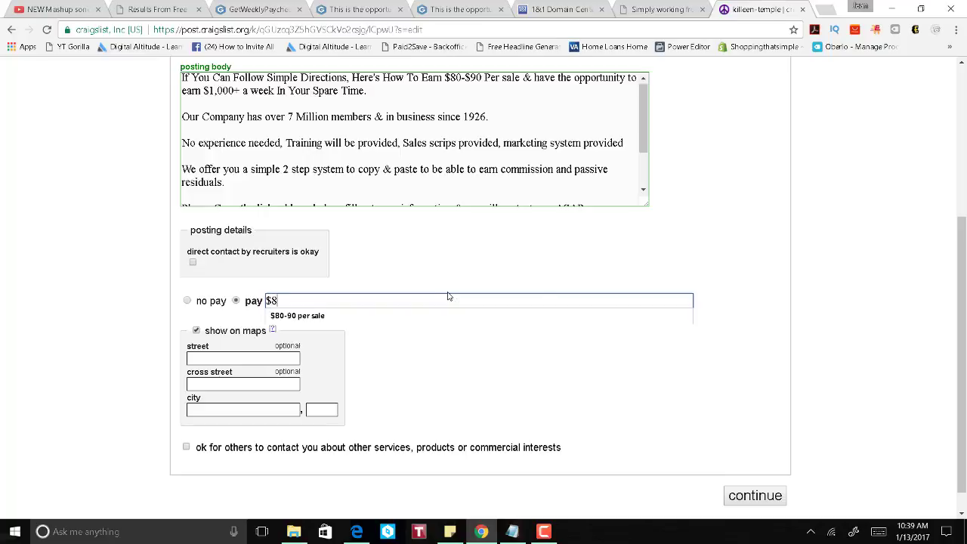
pyautogui.write('8')
pyautogui.press('Down')
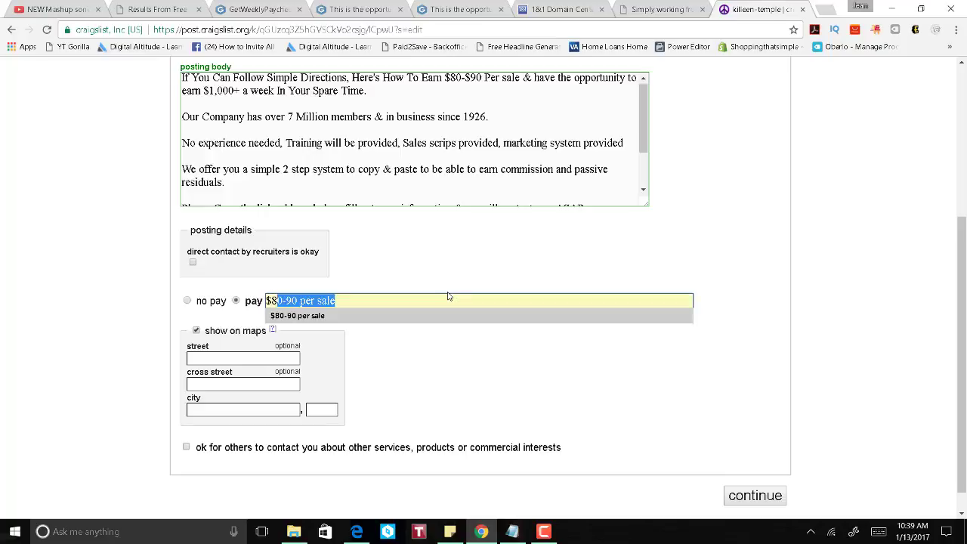
pyautogui.press('Return')
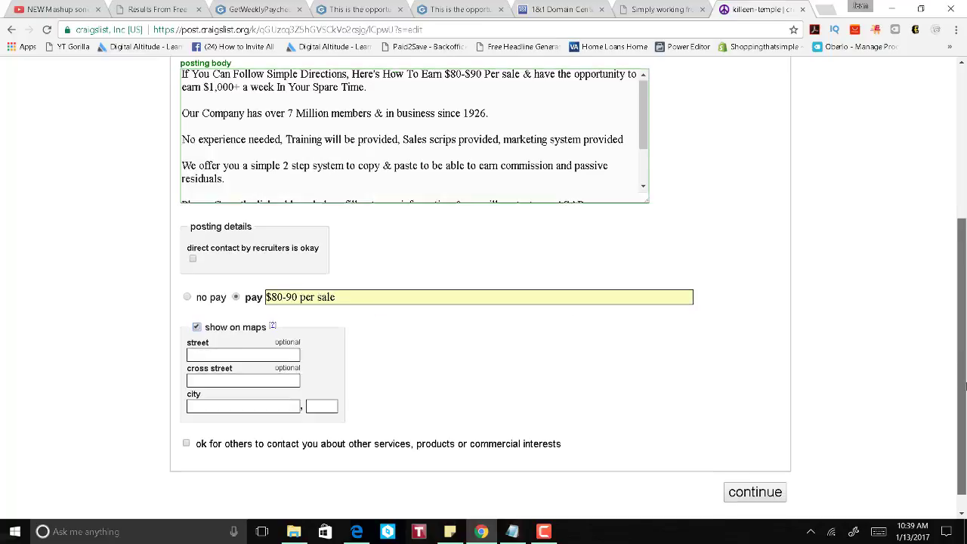
# Step: Turn off the 'show on maps' option
pyautogui.moveTo(965, 368); pyautogui.dragTo(965, 389)
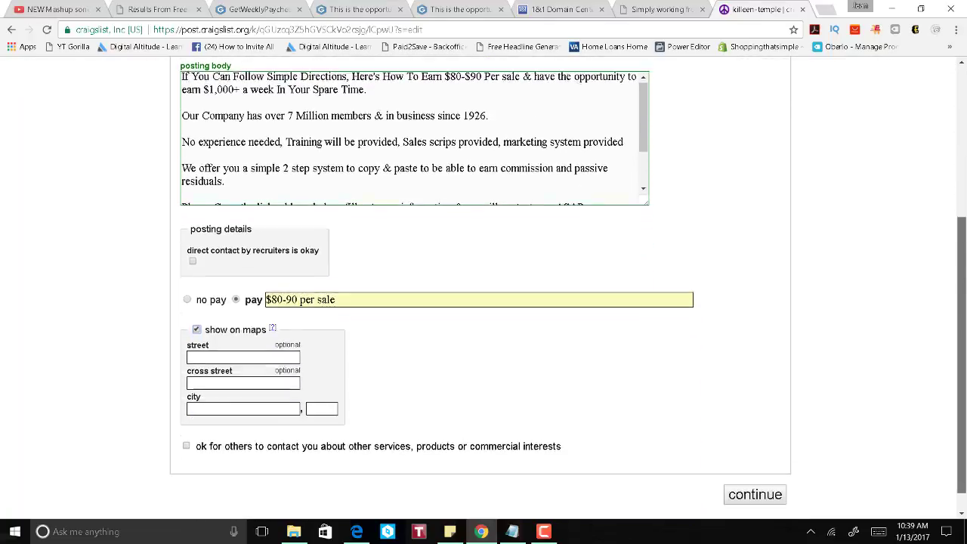
pyautogui.scroll(1, 546, 326)
pyautogui.scroll(-2, 530, 330)
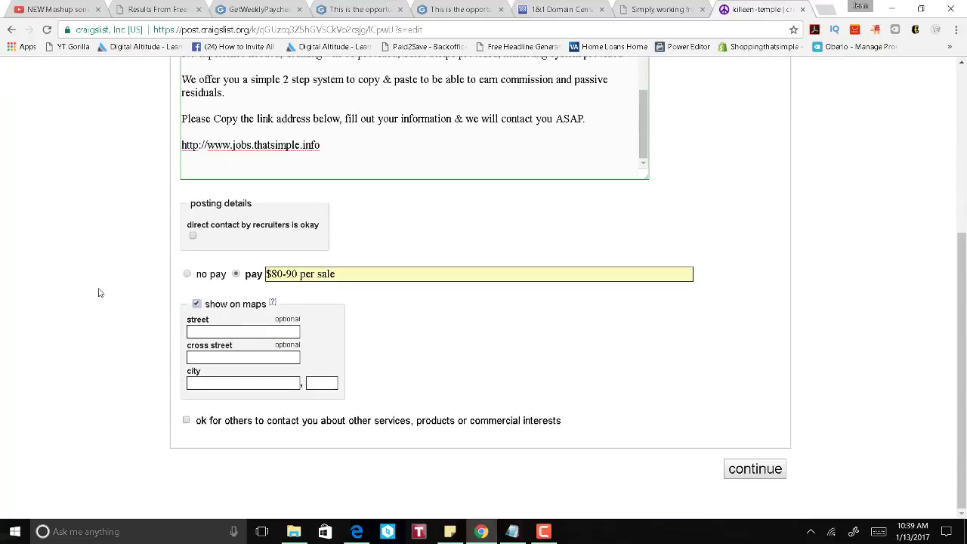
pyautogui.click(197, 304)
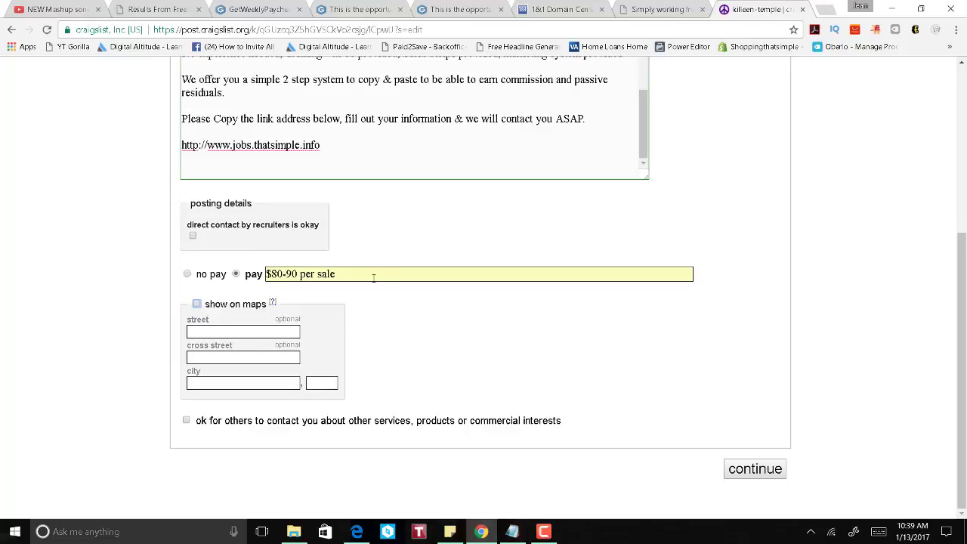
# Step: Select parts of the '$80-90 per sale' compensation text
pyautogui.moveTo(374, 274); pyautogui.dragTo(261, 281)
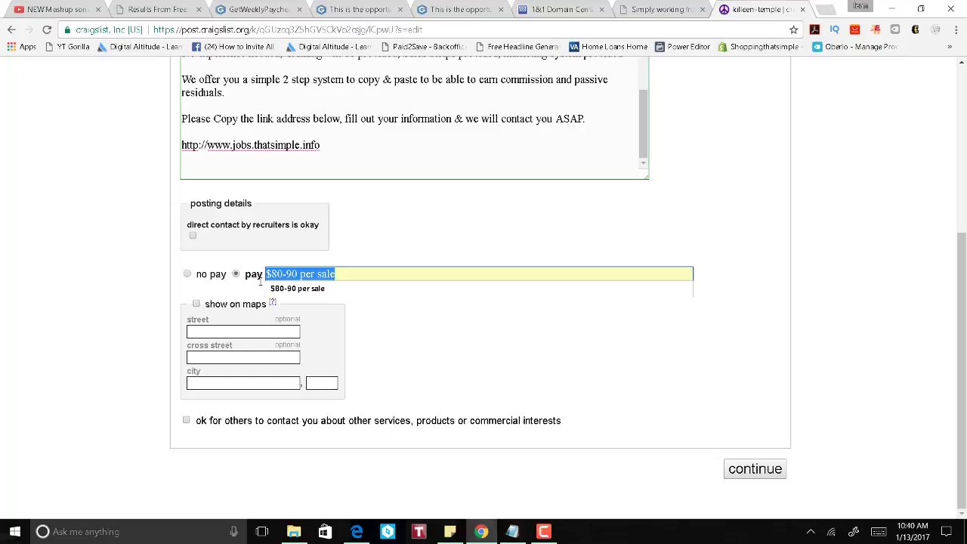
pyautogui.press('End')
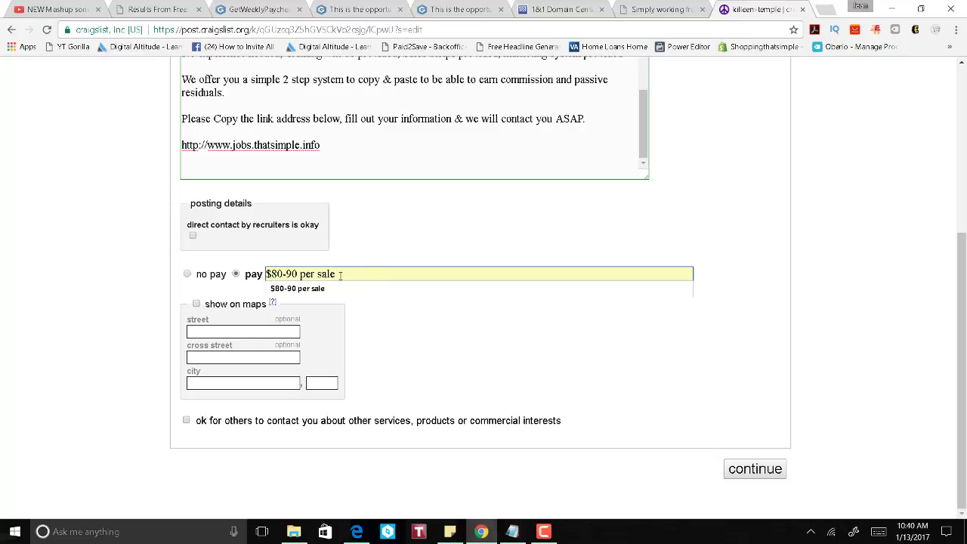
pyautogui.click(749, 275)
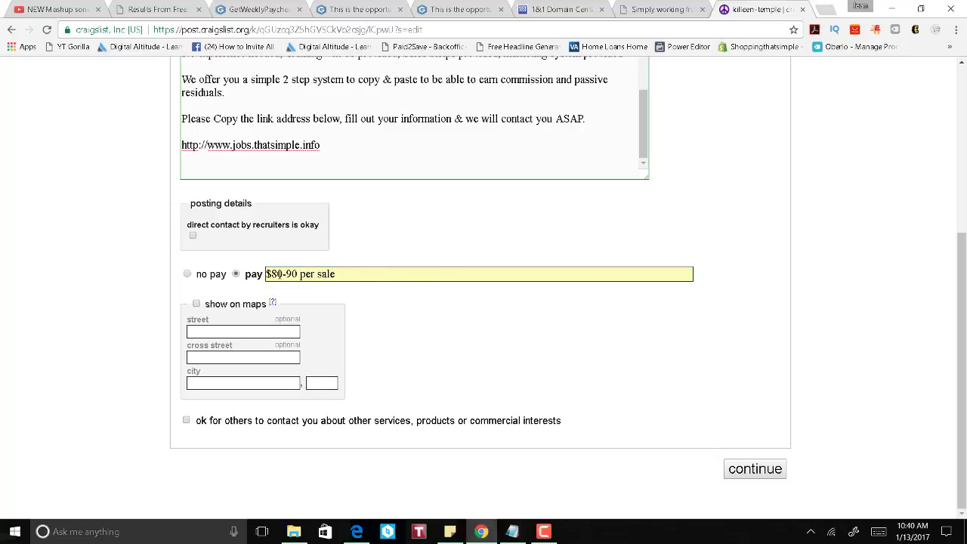
pyautogui.moveTo(286, 274); pyautogui.dragTo(300, 275)
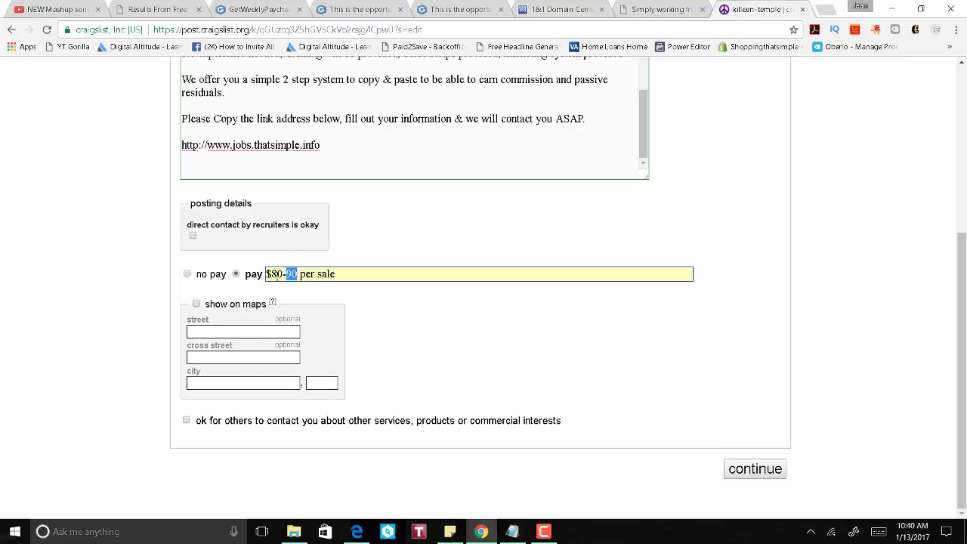
# Step: Review the posting title and body text on the form
pyautogui.scroll(3, 756, 289)
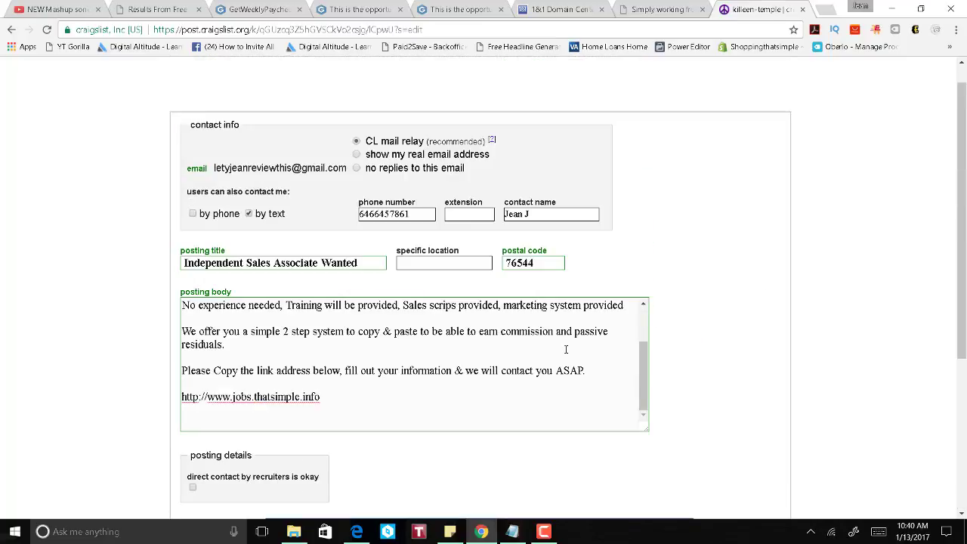
pyautogui.scroll(-1, 273, 222)
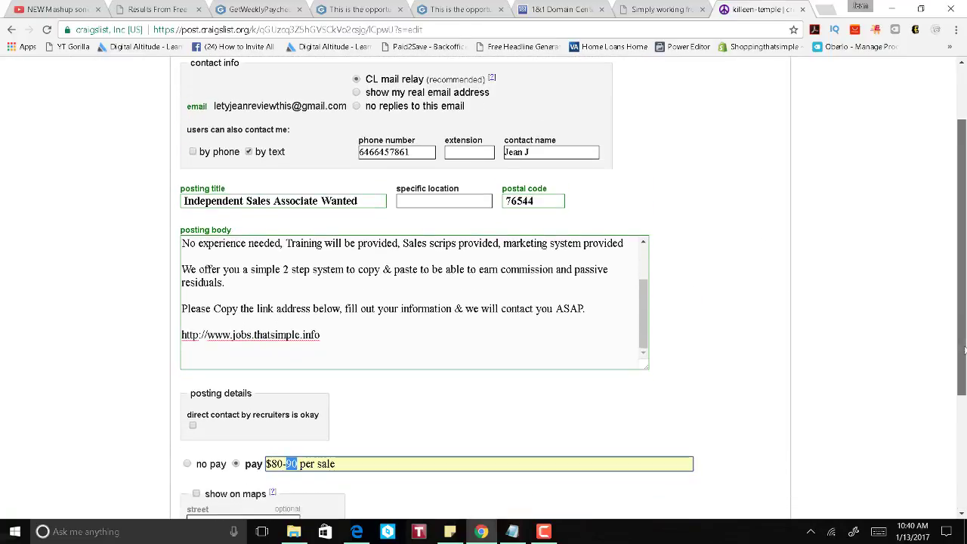
pyautogui.moveTo(356, 173); pyautogui.dragTo(164, 173)
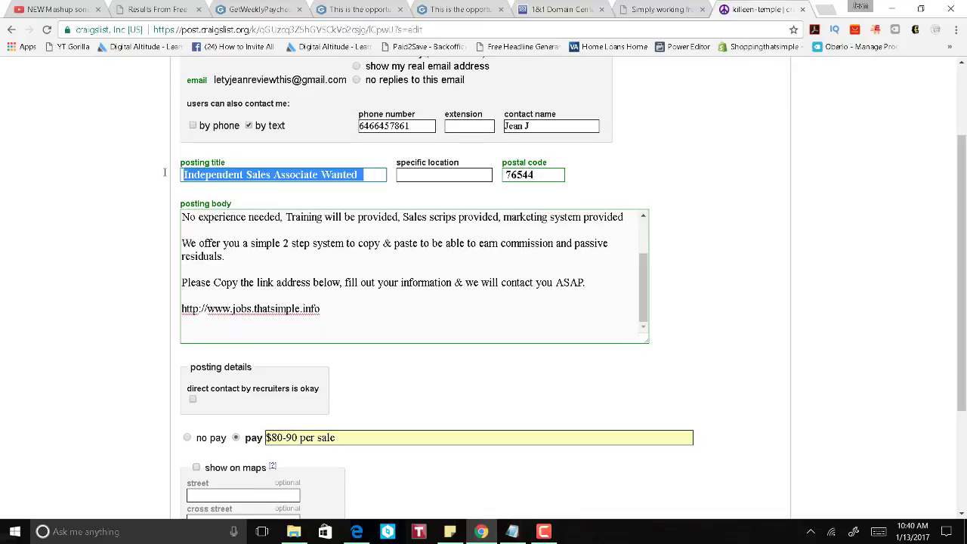
pyautogui.click(313, 228)
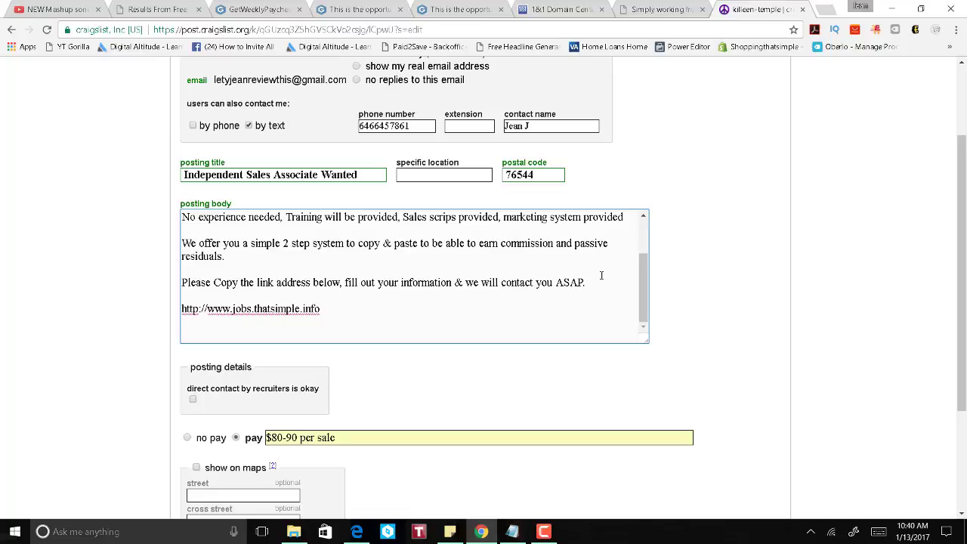
pyautogui.moveTo(648, 294); pyautogui.dragTo(646, 242)
pyautogui.scroll(-2, 642, 240)
pyautogui.scroll(3, 411, 313)
pyautogui.scroll(-3, 452, 380)
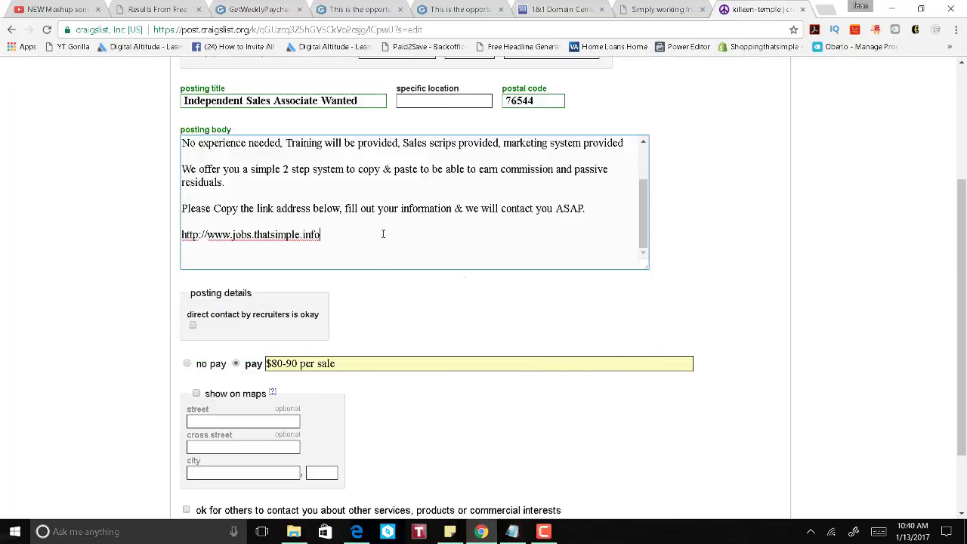
pyautogui.scroll(-2, 382, 394)
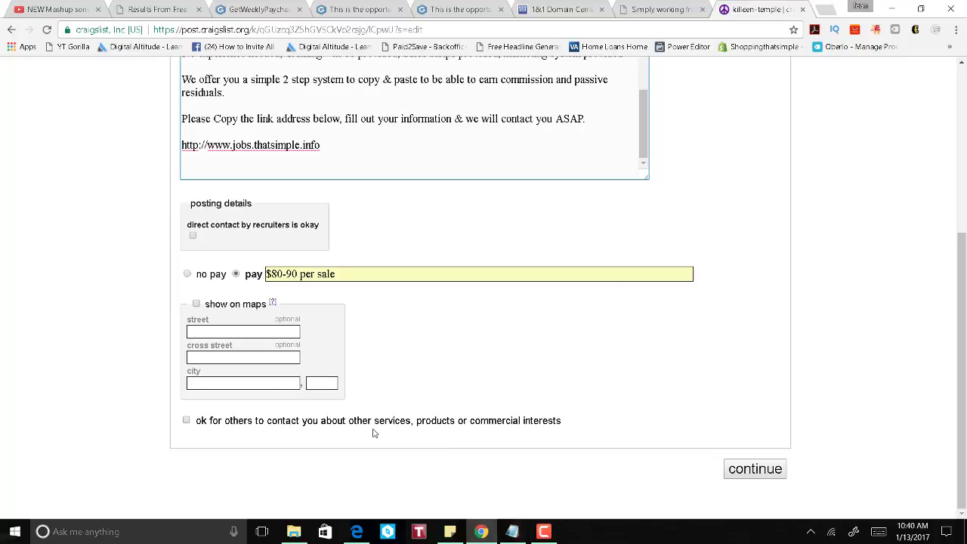
# Step: Allow contact about other services, submit the ad details, and switch to GetWeeklyPaychecks
pyautogui.click(513, 425)
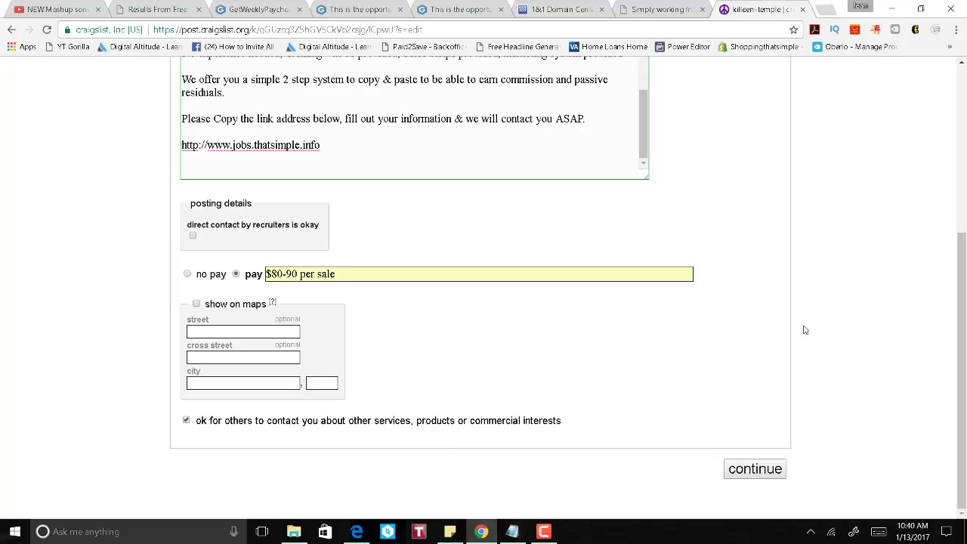
pyautogui.scroll(4, 805, 331)
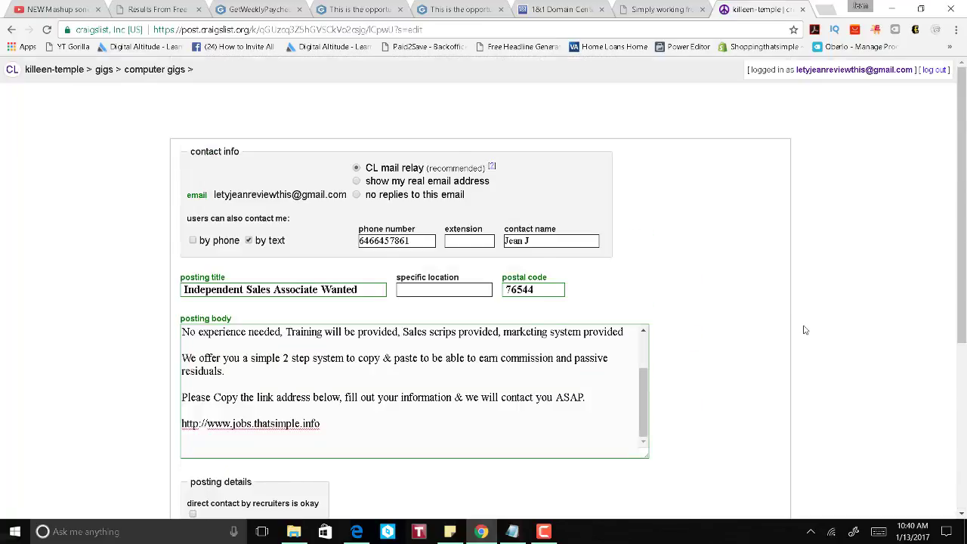
pyautogui.scroll(-4, 805, 331)
pyautogui.click(769, 470)
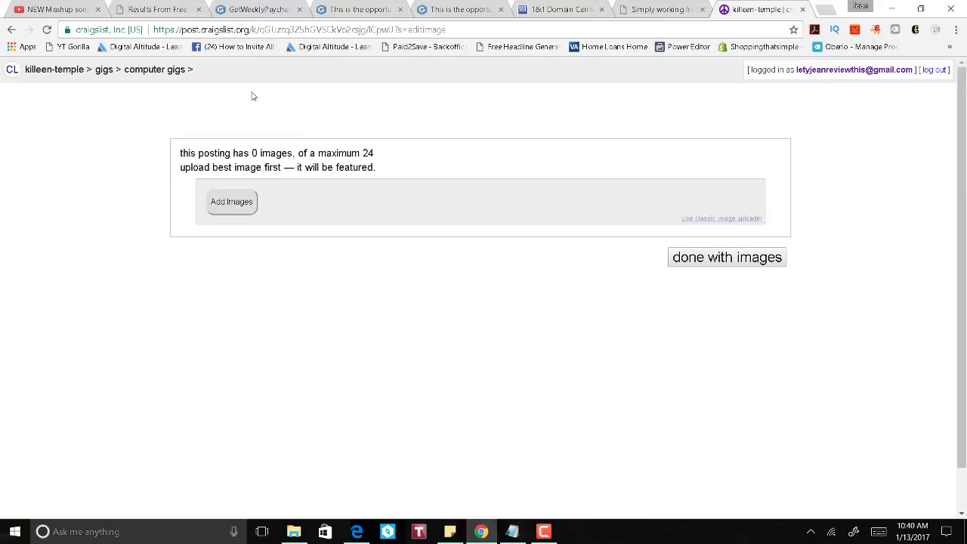
pyautogui.click(247, 12)
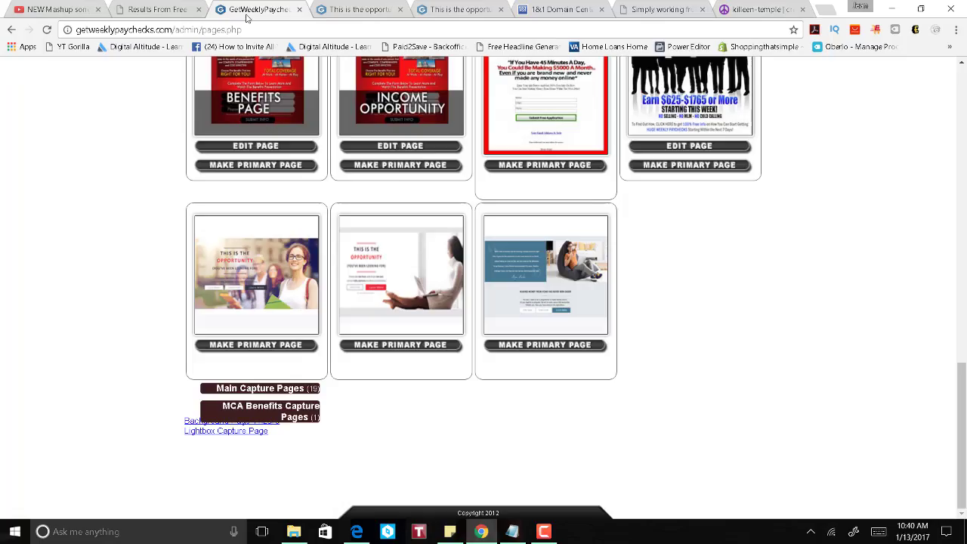
# Step: Show the 'This is the opportunity' page and bring up the banner photo's image options
pyautogui.click(330, 11)
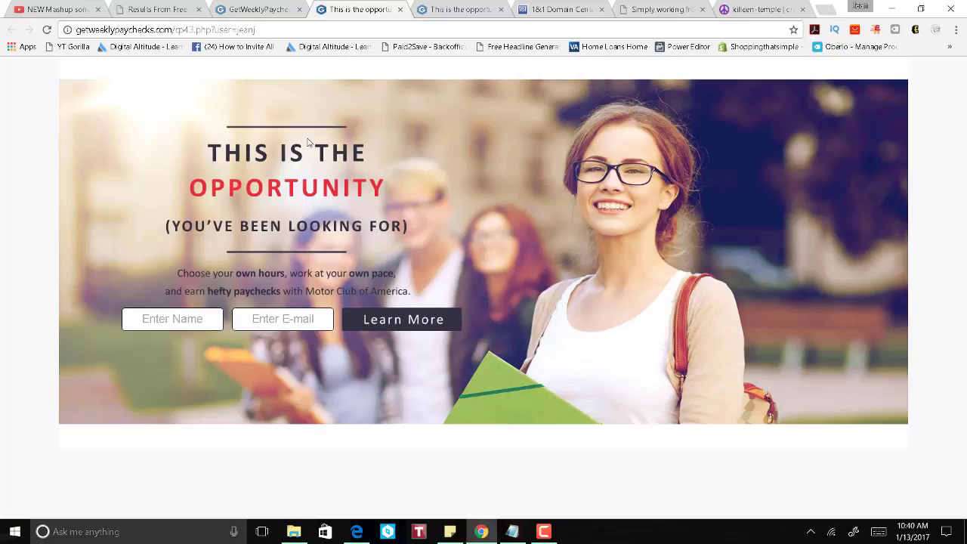
pyautogui.rightClick(571, 158)
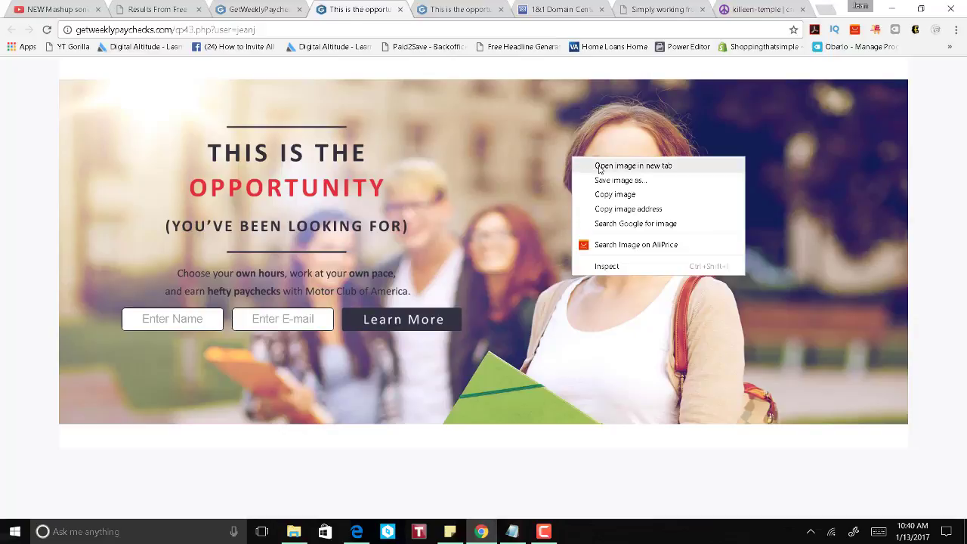
# Step: Copy the banner photo and paste it into a new 2732 × 1264 Paint image at 50% zoom
pyautogui.click(607, 198)
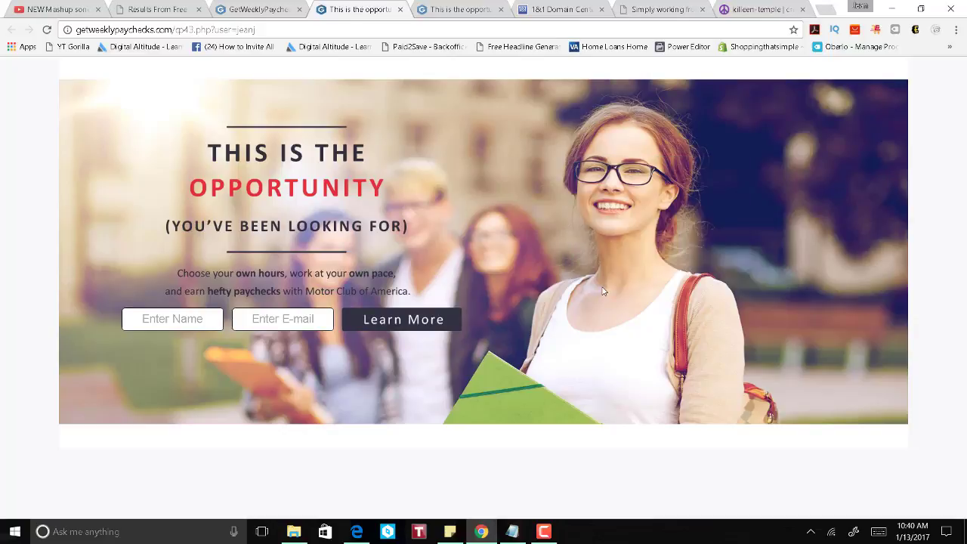
pyautogui.press('super')
pyautogui.write('pai')
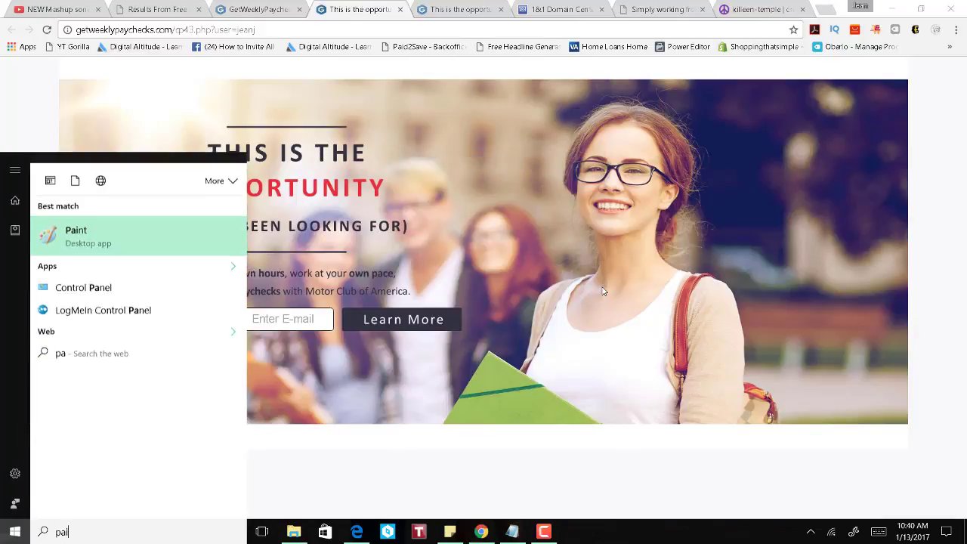
pyautogui.press('Return')
pyautogui.hotkey('ctrl', 'v')
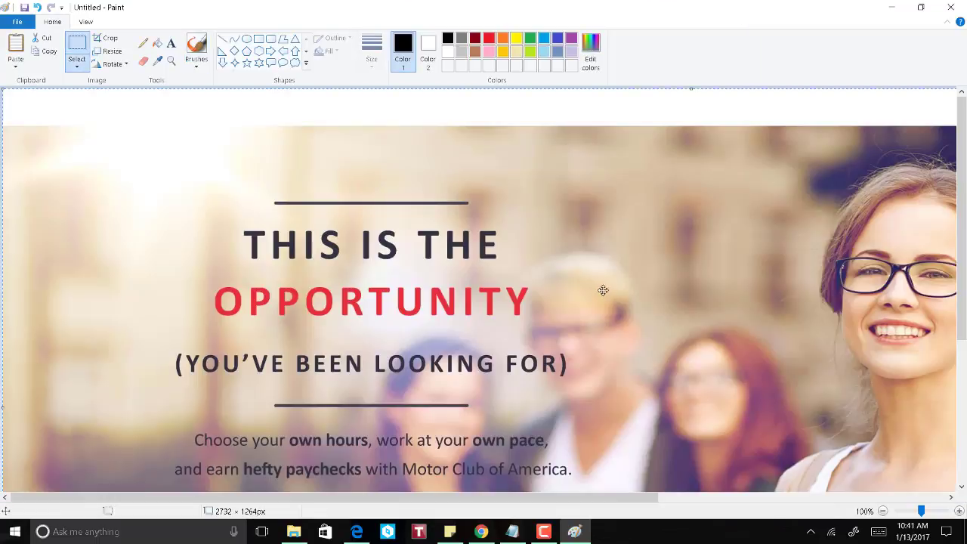
pyautogui.scroll(-3, 595, 306)
pyautogui.scroll(3, 595, 305)
pyautogui.click(884, 512)
pyautogui.click(883, 512)
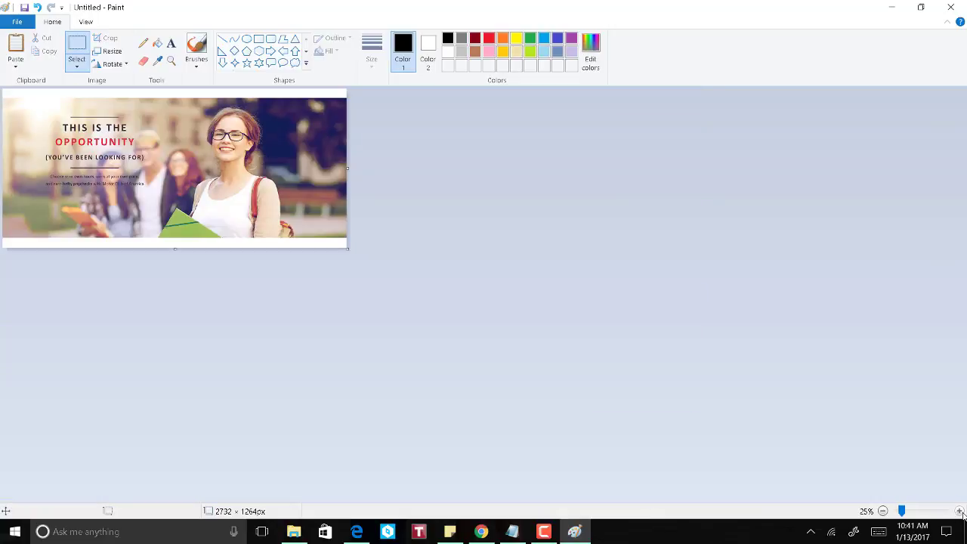
pyautogui.click(960, 512)
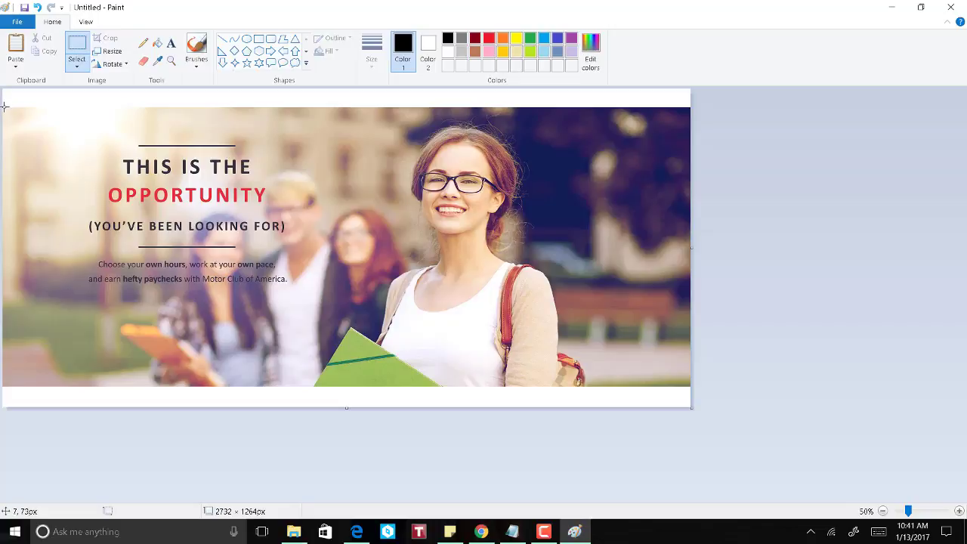
# Step: Cut the heading, subtitle and photo area into a new unsaved image, 2281 × 655
pyautogui.moveTo(137, 200); pyautogui.dragTo(575, 312)
pyautogui.moveTo(575, 311); pyautogui.dragTo(580, 276)
pyautogui.moveTo(579, 275)
pyautogui.mouseDown()
pyautogui.moveTo(579, 284)
pyautogui.moveTo(578, 271)
pyautogui.mouseUp()
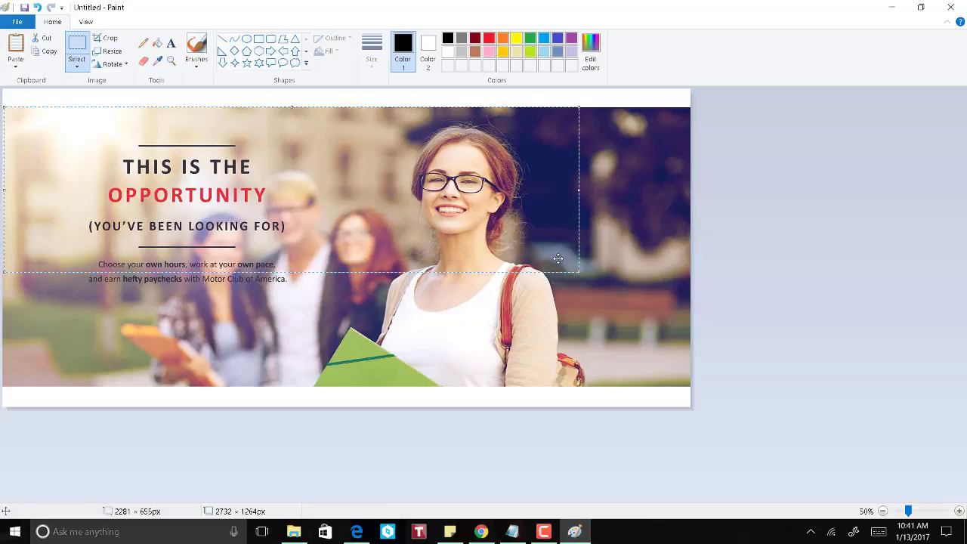
pyautogui.hotkey('ctrl', 'x')
pyautogui.hotkey('ctrl', 'n')
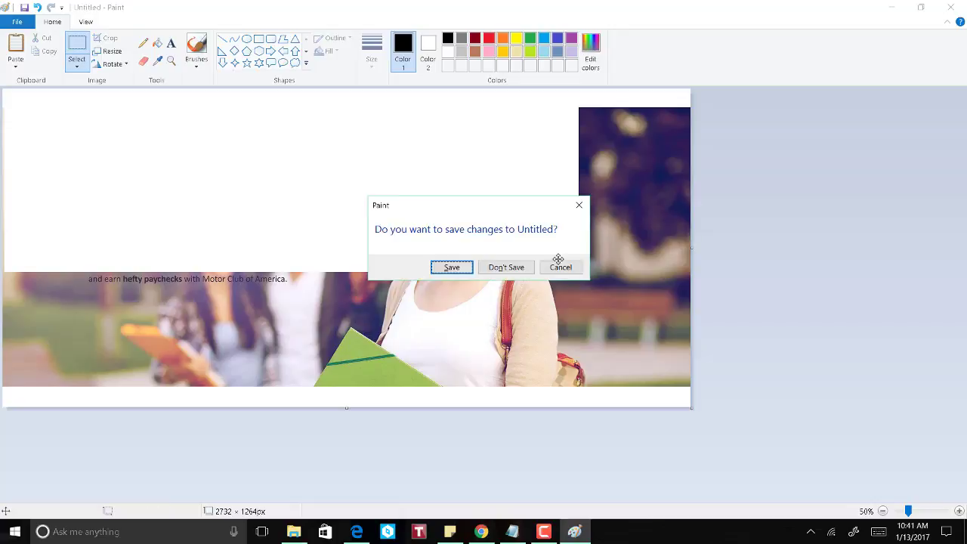
pyautogui.press('n')
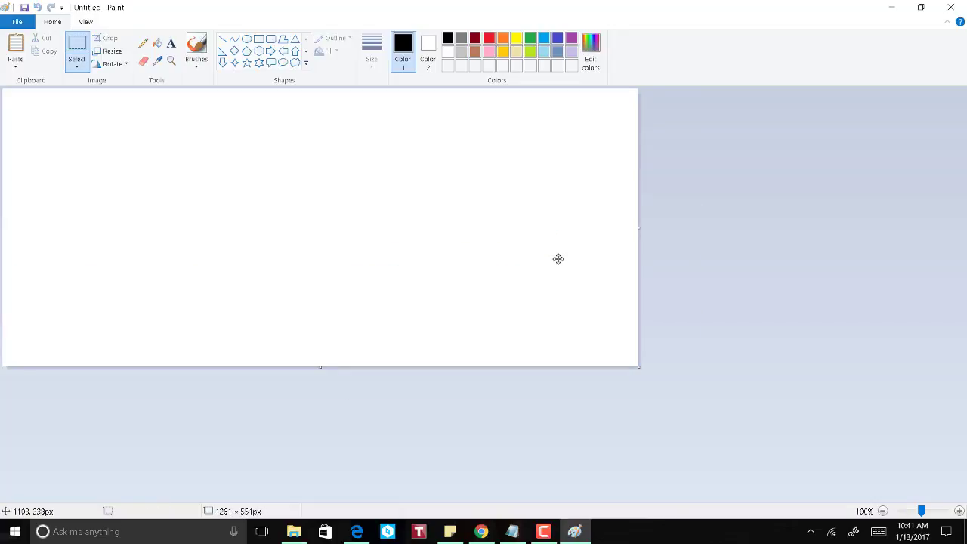
pyautogui.hotkey('ctrl', 'v')
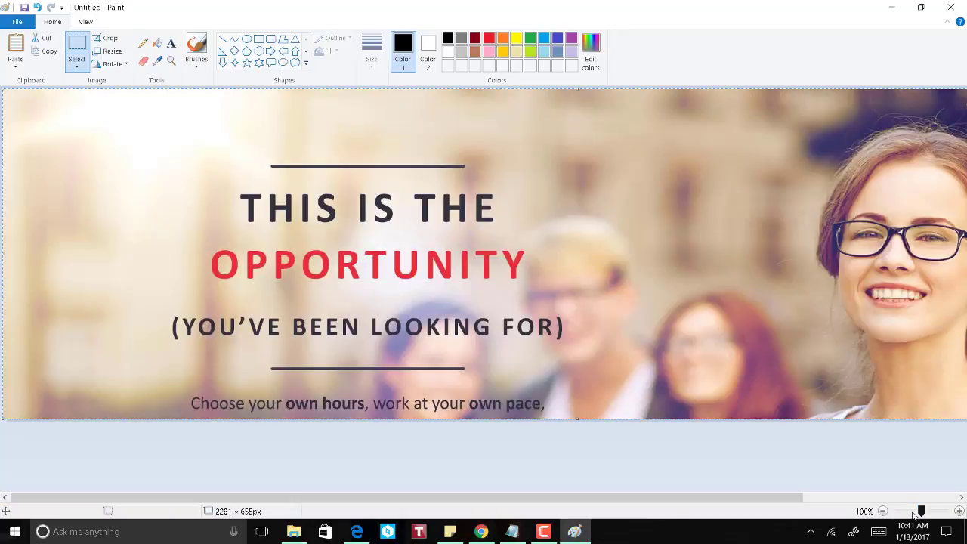
pyautogui.click(884, 512)
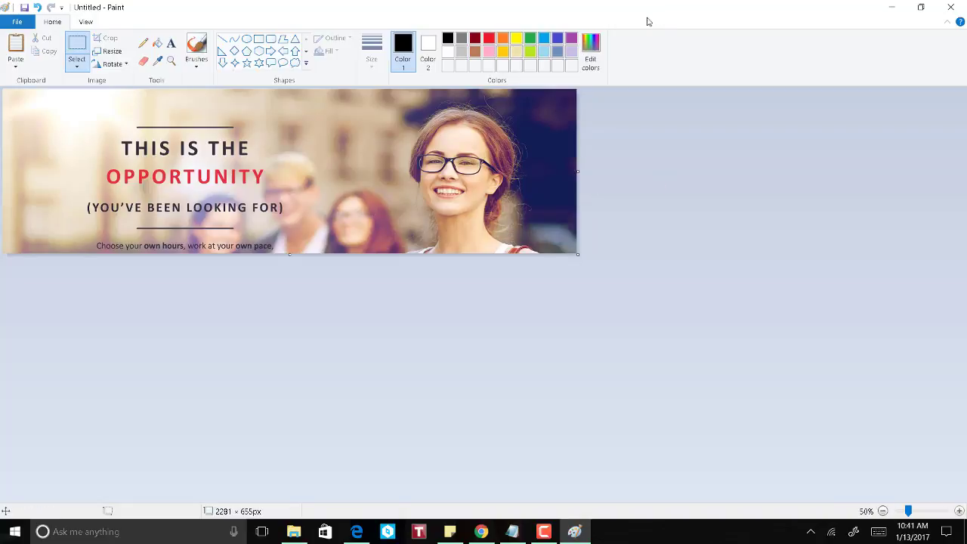
# Step: Search for an app in the Start menu, then dismiss it and return to Paint
pyautogui.click(14, 537)
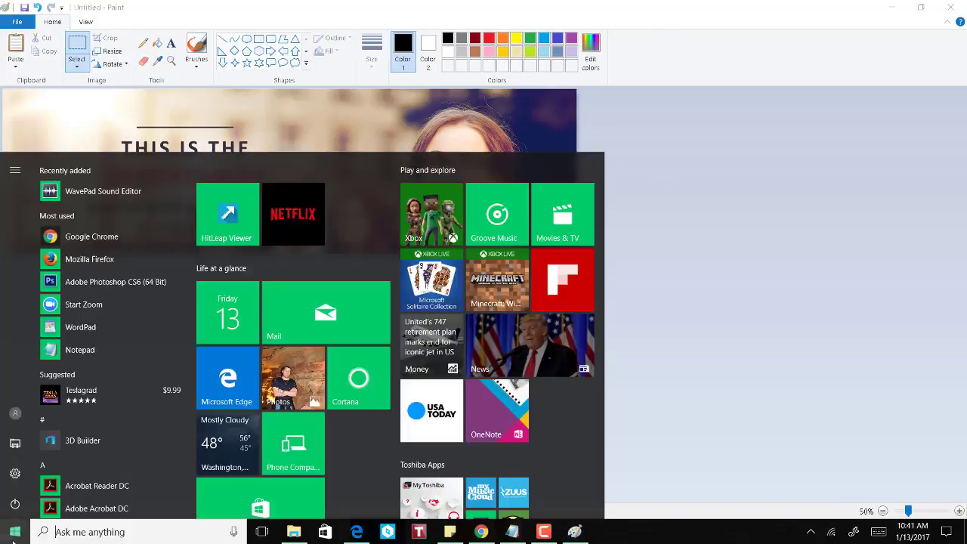
pyautogui.write('pai')
pyautogui.press('BackSpace')
pyautogui.press('BackSpace')
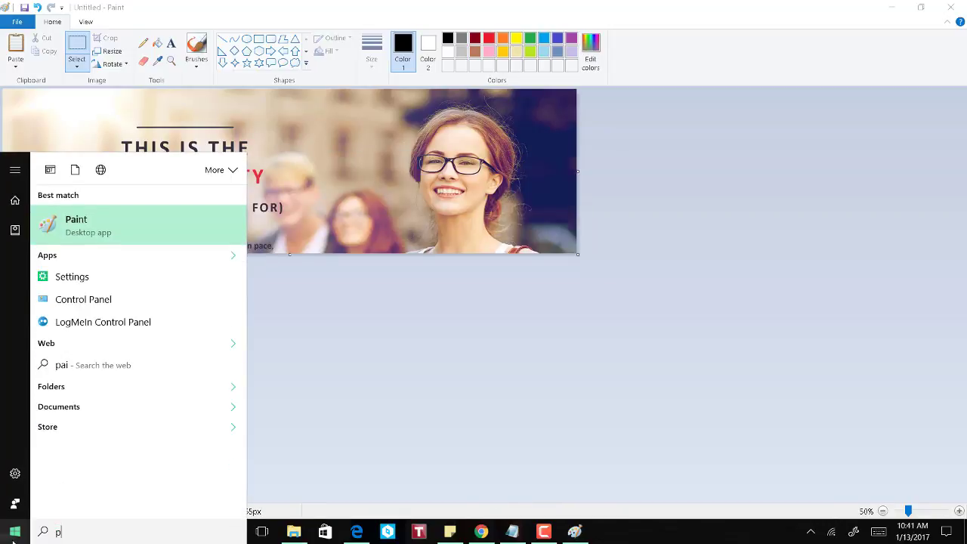
pyautogui.write('ho')
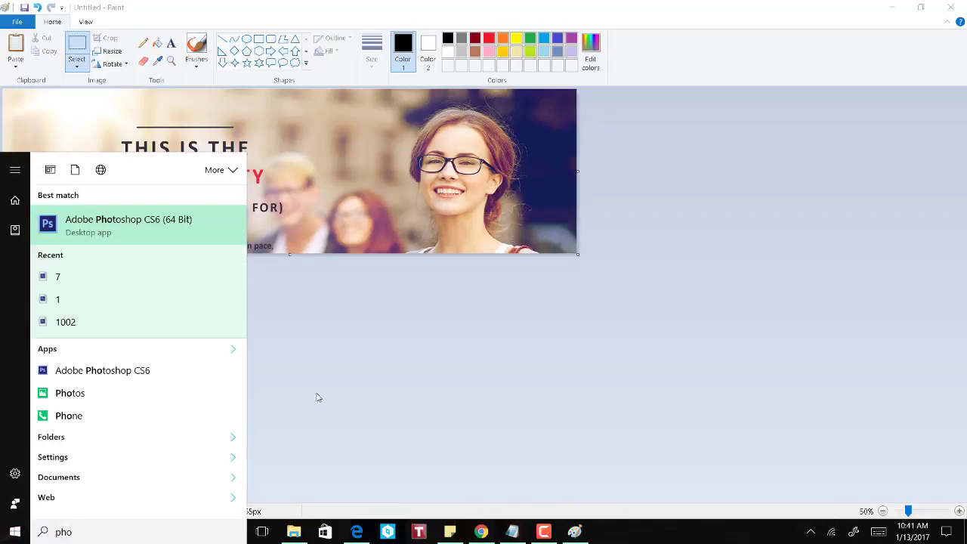
pyautogui.click(400, 337)
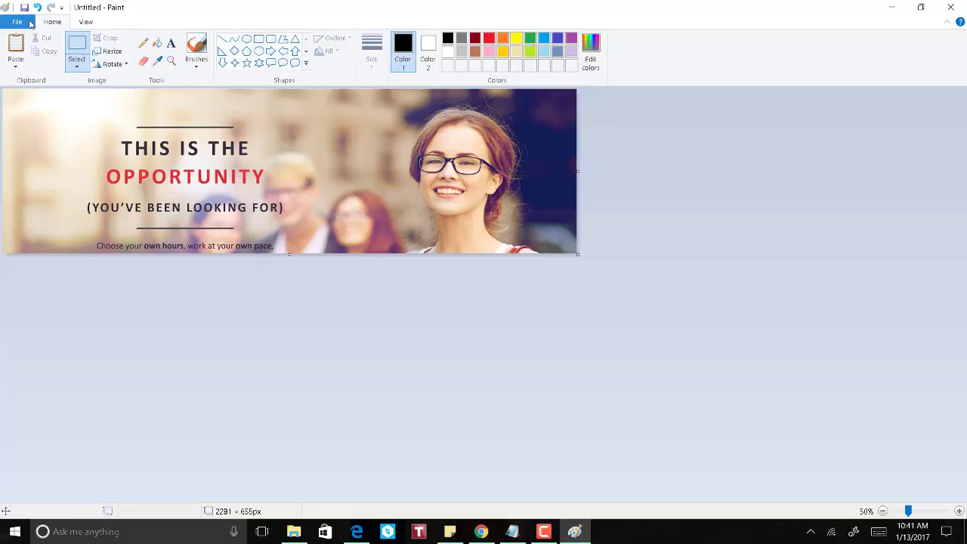
# Step: Save the banner as PNG 'craigsListBGPic' in Pictures and minimize Paint
pyautogui.click(16, 21)
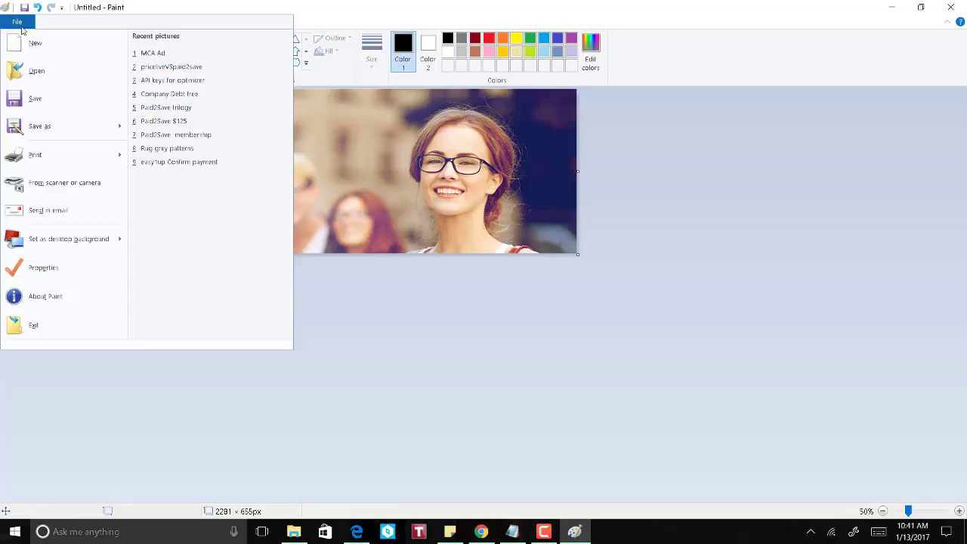
pyautogui.click(15, 129)
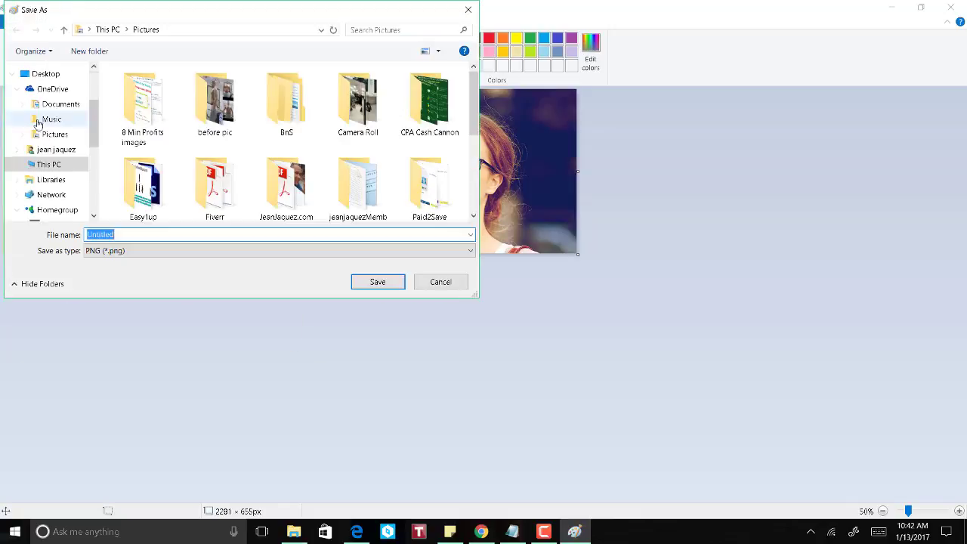
pyautogui.click(176, 251)
pyautogui.click(176, 253)
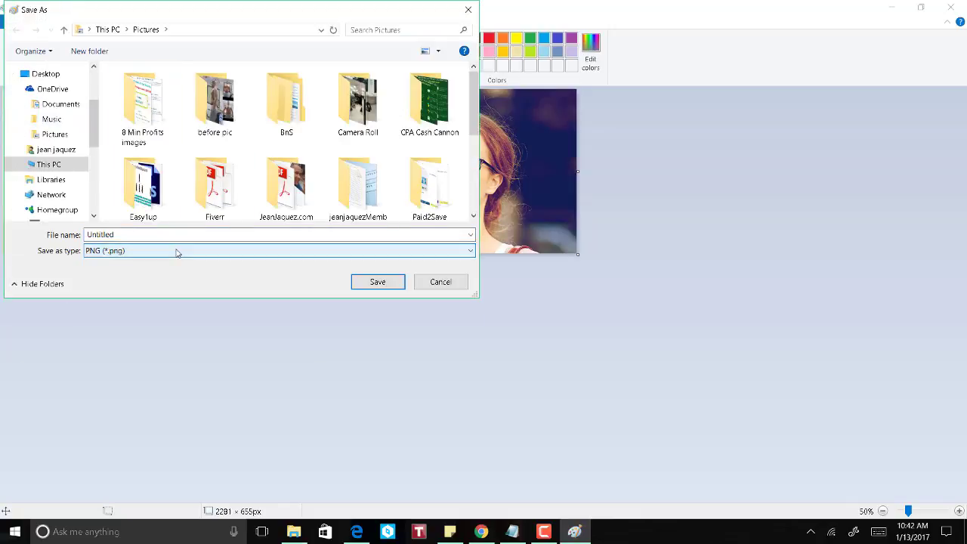
pyautogui.click(108, 256)
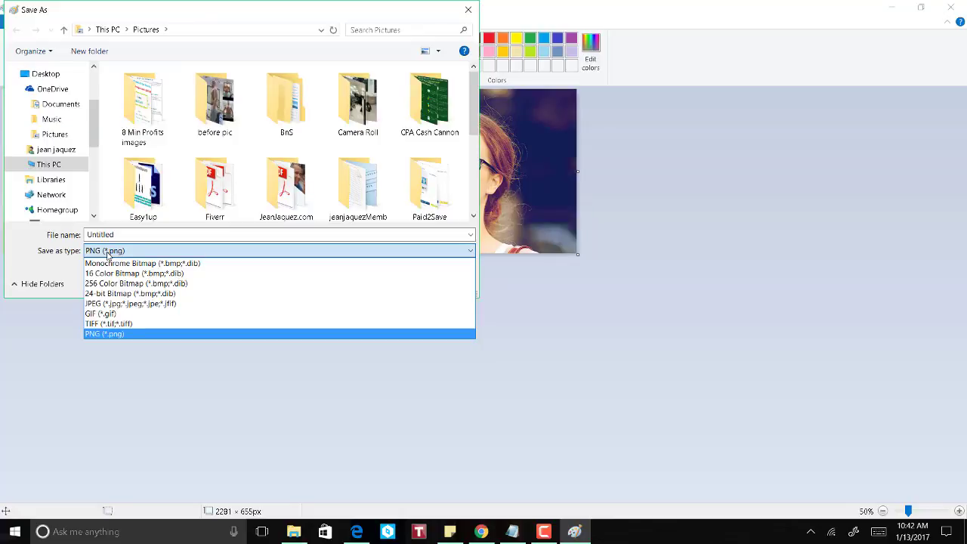
pyautogui.click(107, 255)
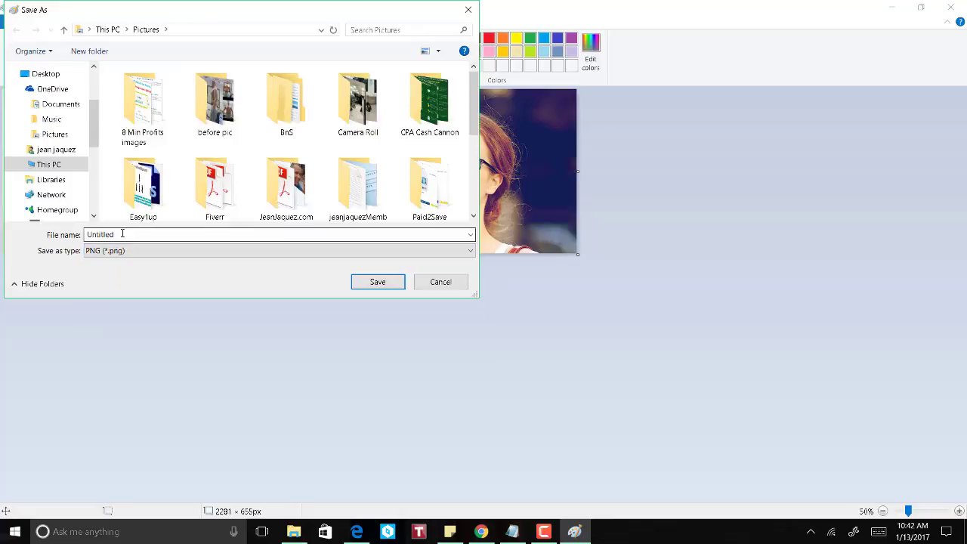
pyautogui.doubleClick(122, 234)
pyautogui.write('craigsListBGPic')
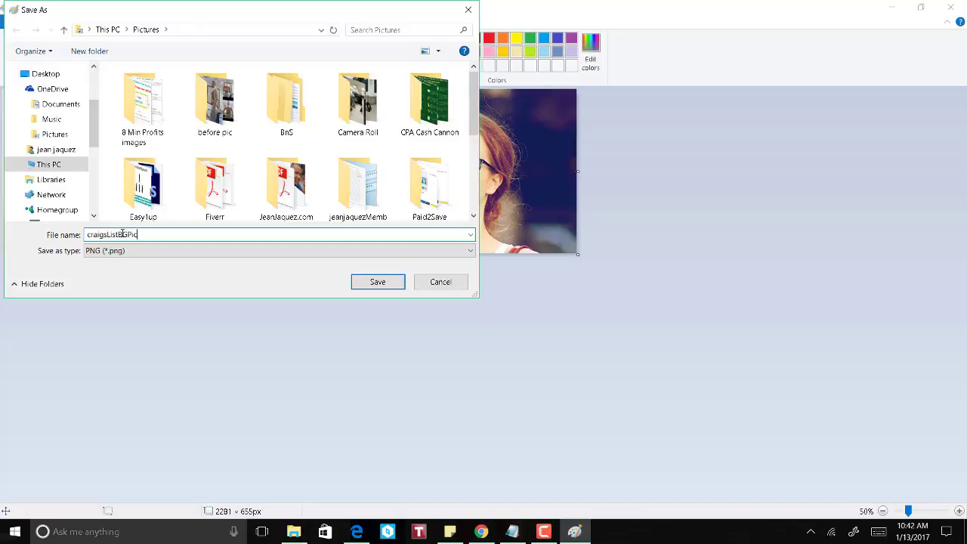
pyautogui.press('Return')
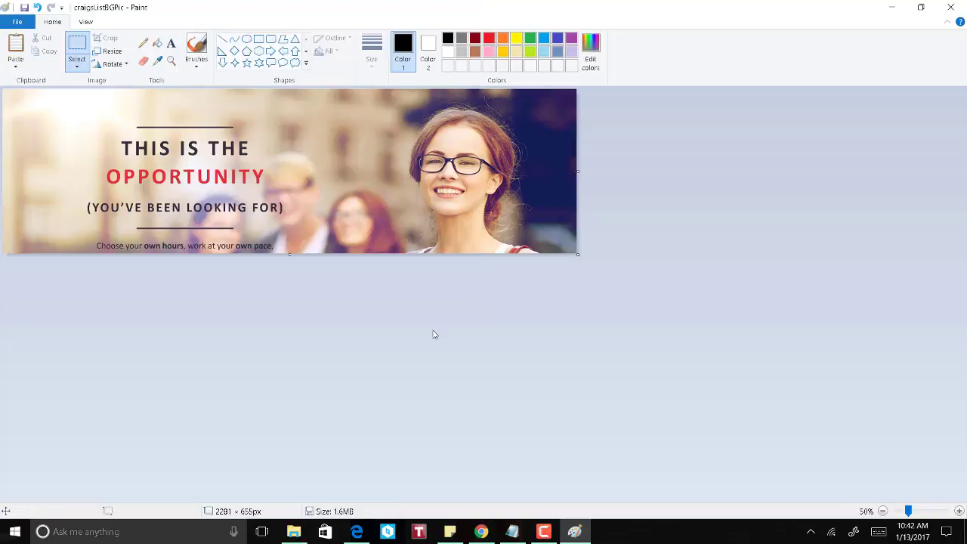
pyautogui.click(921, 7)
pyautogui.click(894, 8)
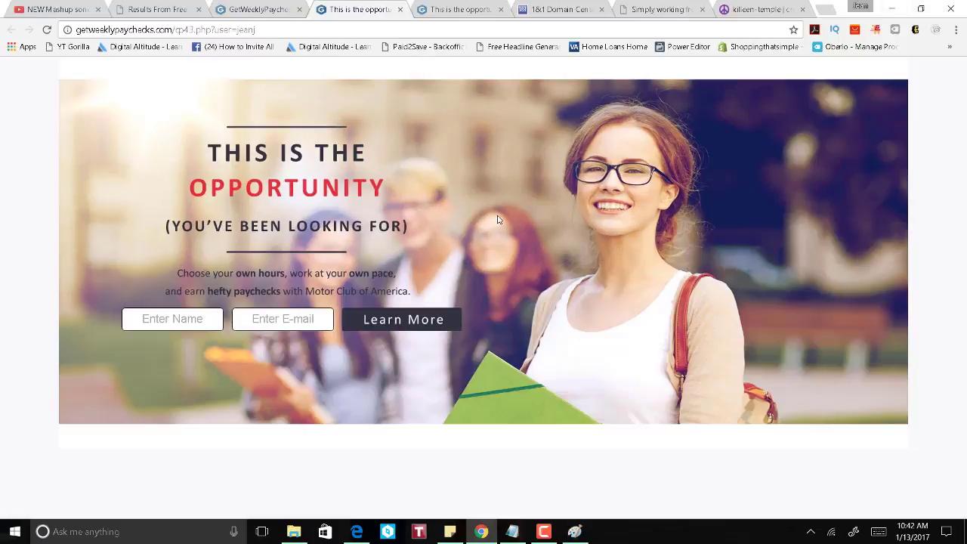
# Step: Switch to the craigslist ad tab and start adding an image
pyautogui.click(545, 530)
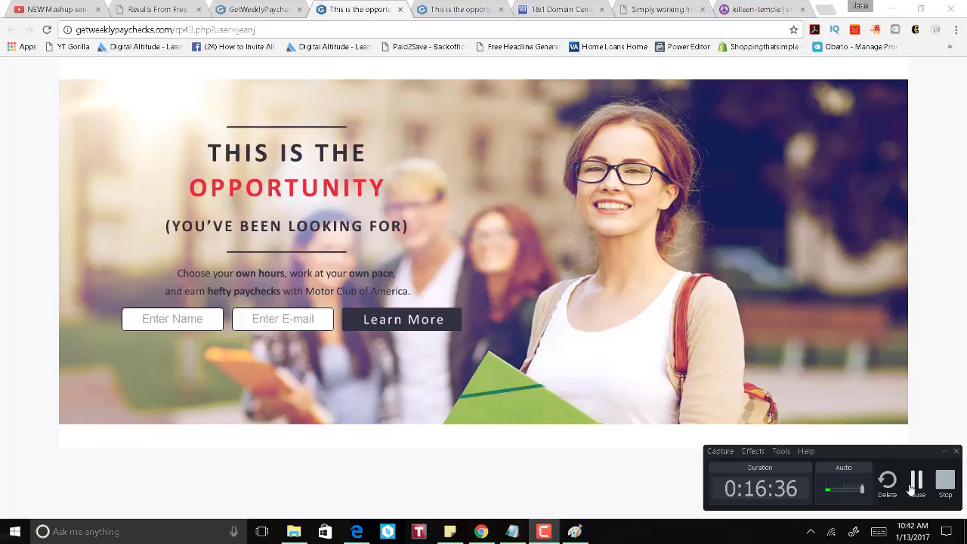
pyautogui.click(917, 481)
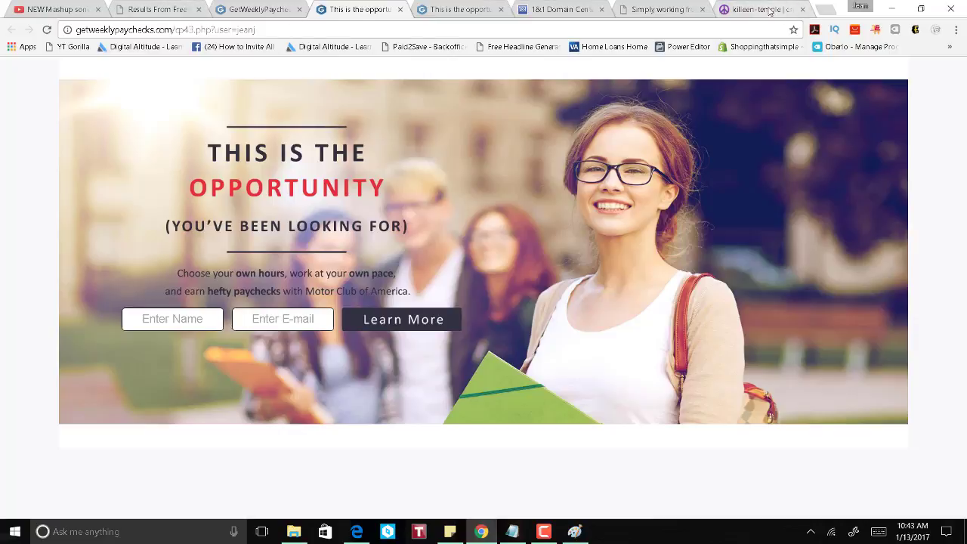
pyautogui.click(768, 10)
pyautogui.click(246, 203)
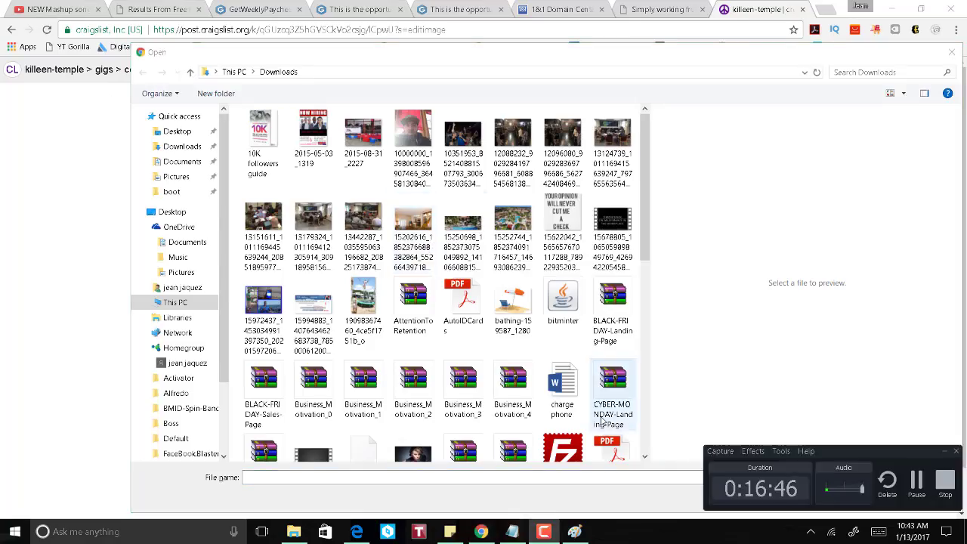
# Step: Check in Paint which folder craigsListBGPic was saved to
pyautogui.click(575, 532)
pyautogui.click(576, 532)
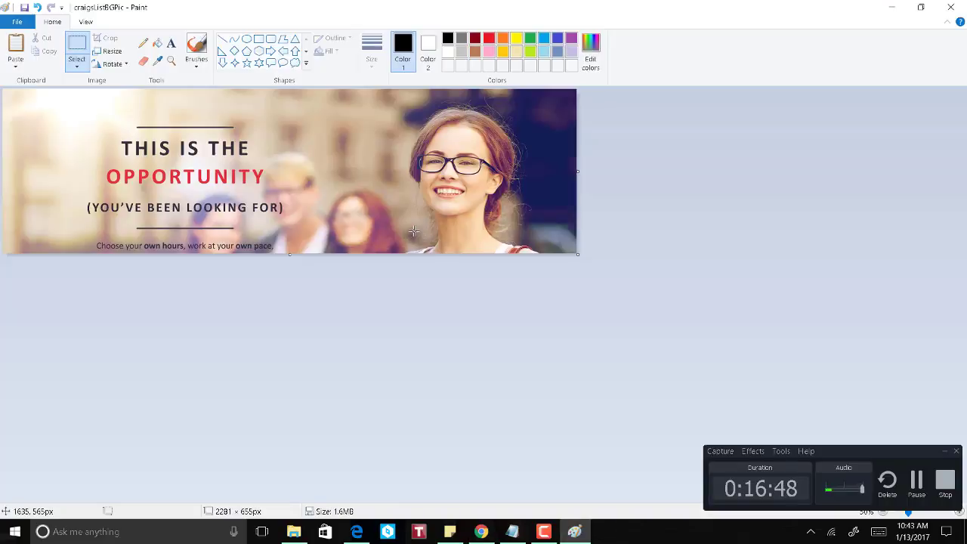
pyautogui.click(15, 21)
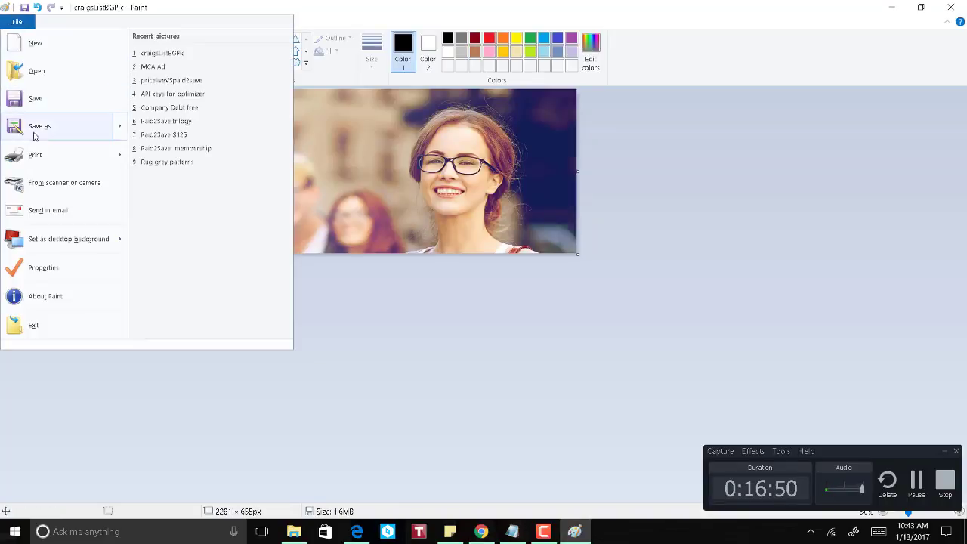
pyautogui.click(35, 134)
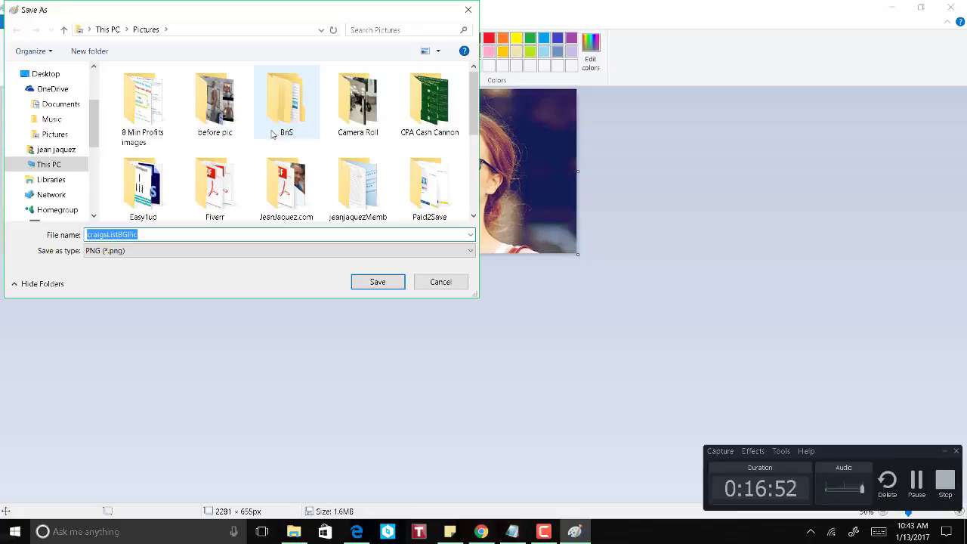
pyautogui.moveTo(472, 105); pyautogui.dragTo(472, 180)
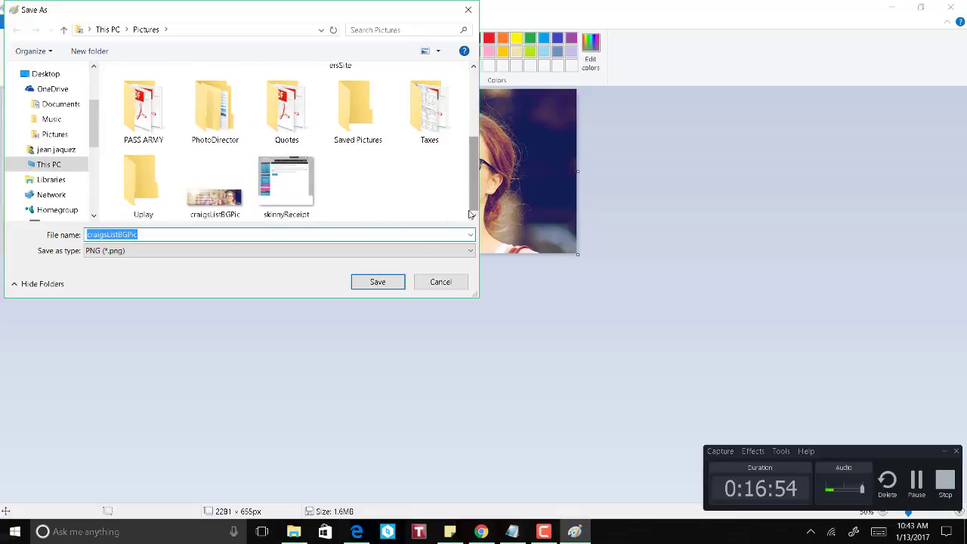
pyautogui.click(436, 288)
# Step: Upload craigsListBGPic from Pictures as the ad's featured image
pyautogui.hotkey('alt', 'Tab')
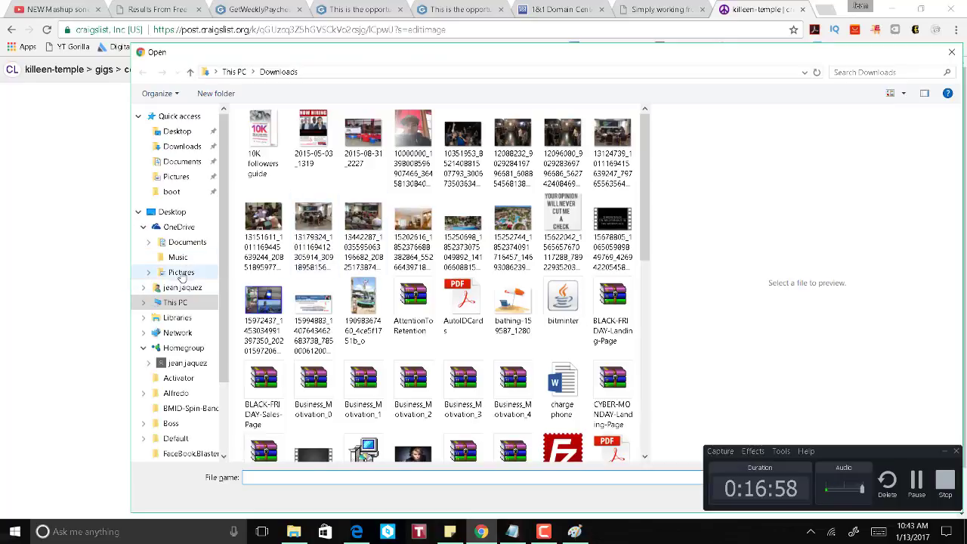
pyautogui.click(183, 273)
pyautogui.moveTo(644, 218); pyautogui.dragTo(644, 384)
pyautogui.doubleClick(340, 145)
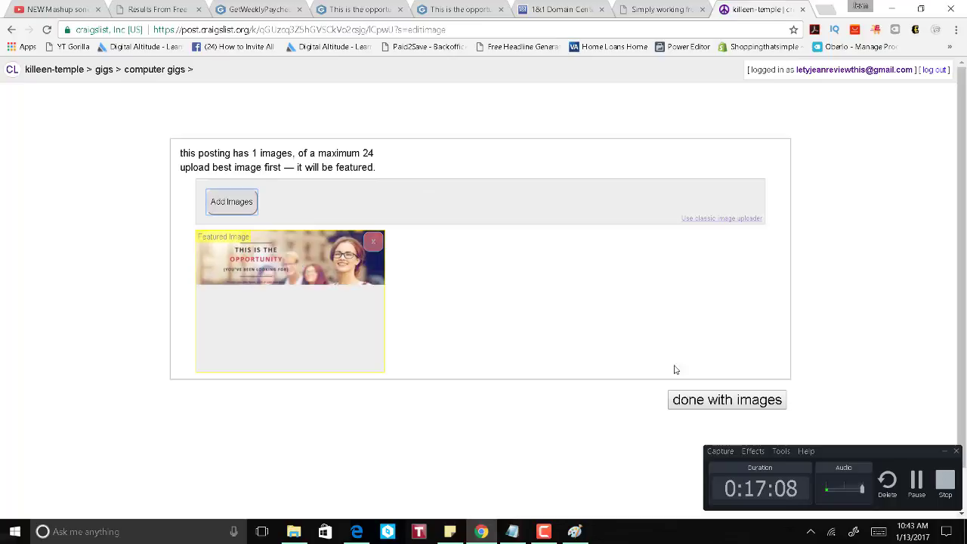
# Step: Finish images, review the 'Independent Sales Associate Wanted' draft preview, and publish it
pyautogui.click(720, 400)
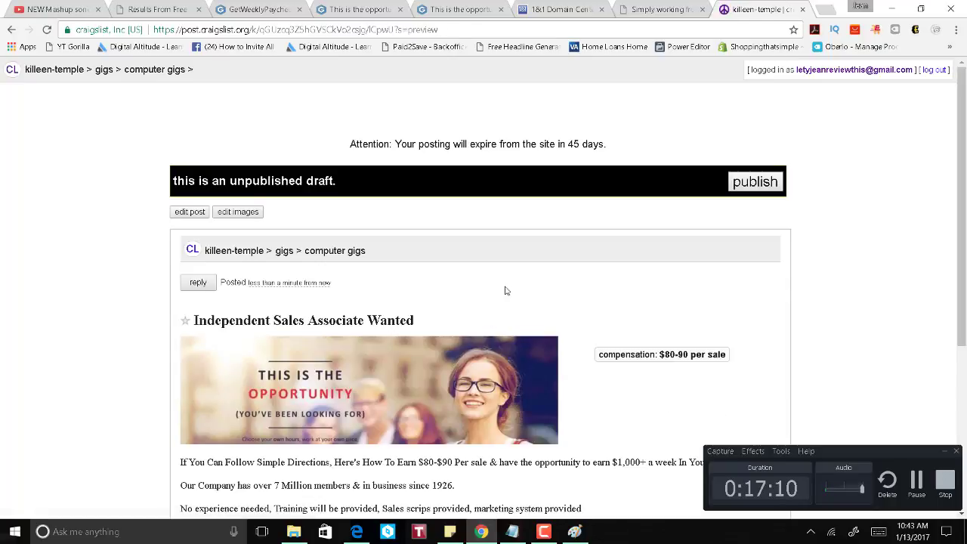
pyautogui.moveTo(963, 182); pyautogui.dragTo(961, 329)
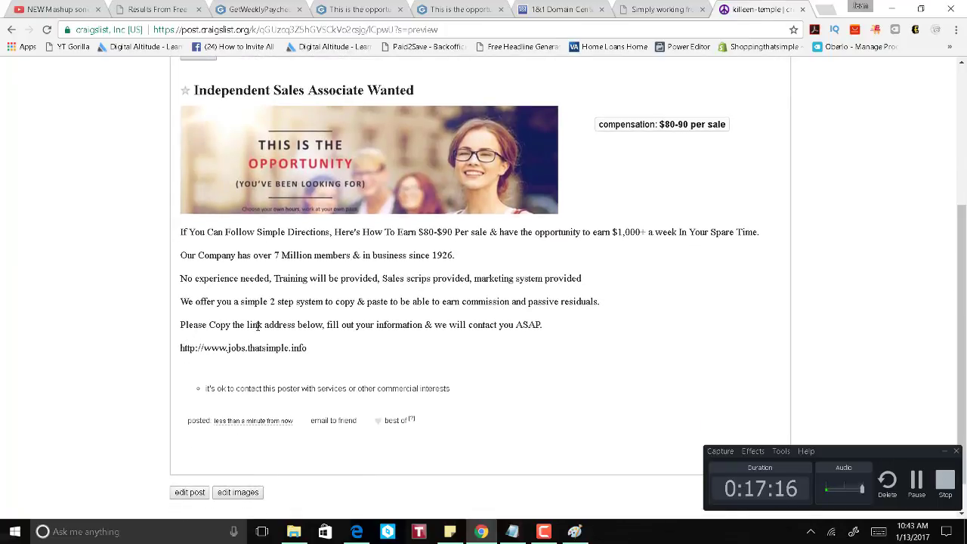
pyautogui.moveTo(327, 347); pyautogui.dragTo(190, 348)
pyautogui.scroll(-1, 559, 341)
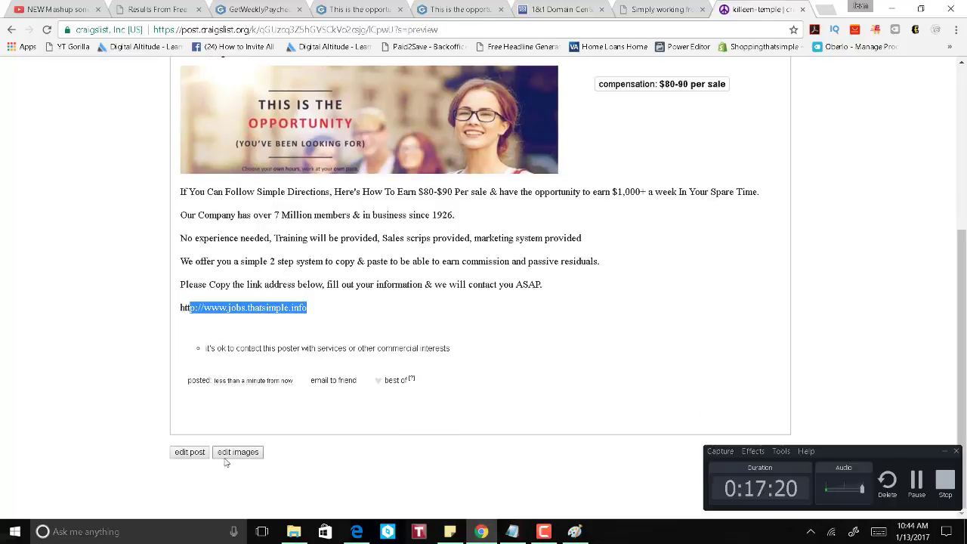
pyautogui.click(944, 454)
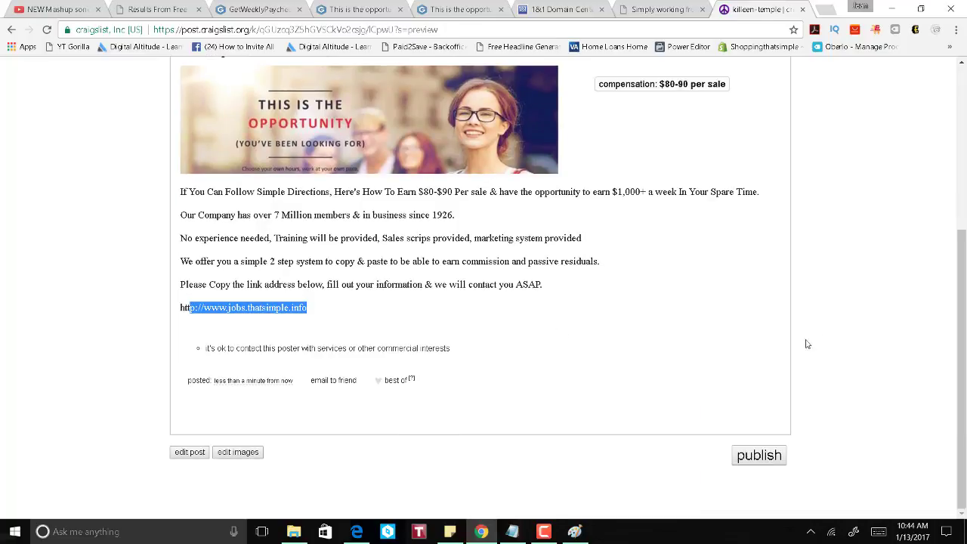
pyautogui.scroll(4, 758, 433)
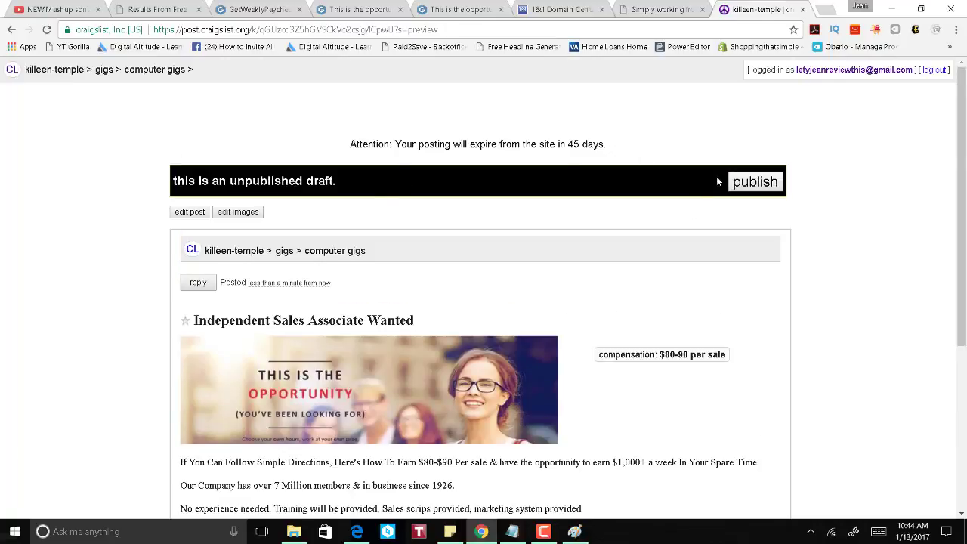
pyautogui.click(758, 184)
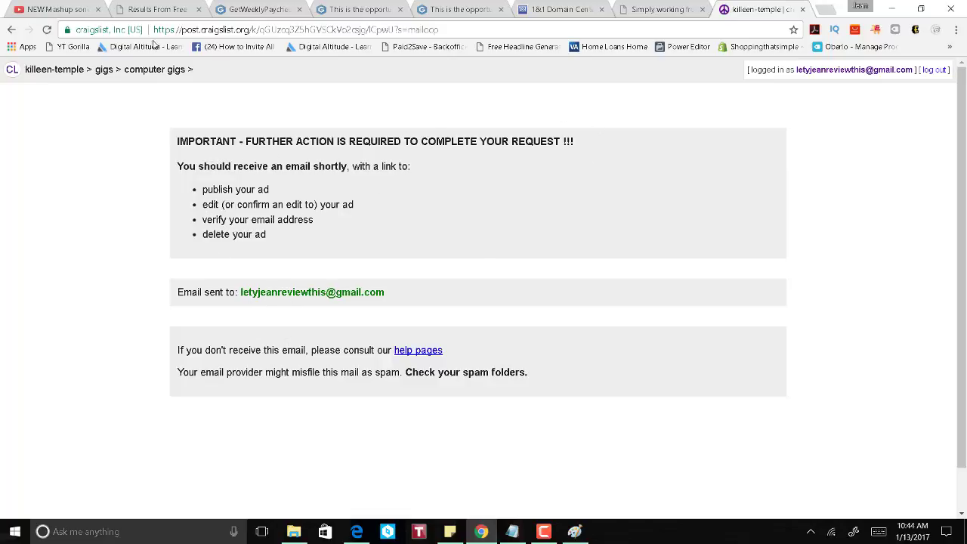
# Step: Open gmail.com in a spare tab and follow the publish link in craigslist's POST/EDIT/DELETE email
pyautogui.click(525, 9)
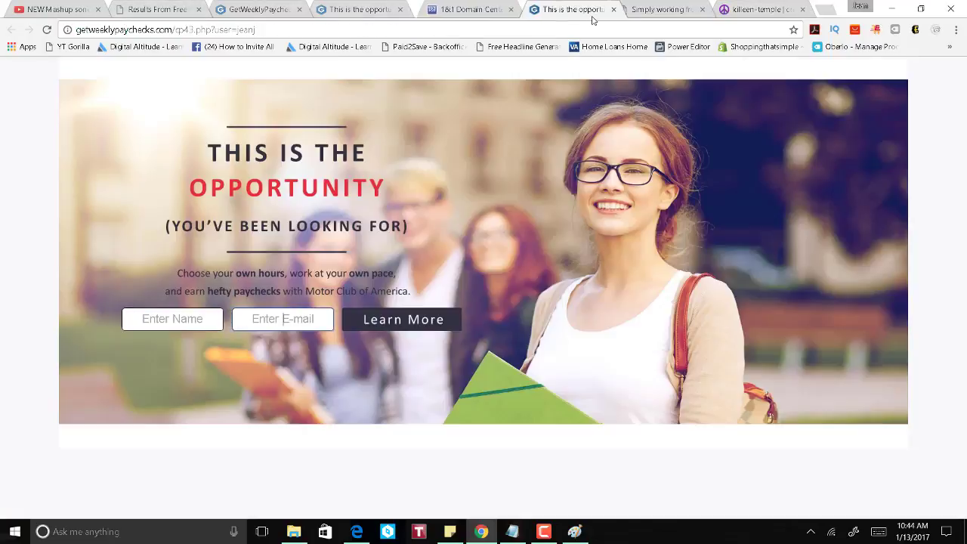
pyautogui.click(651, 12)
pyautogui.click(631, 29)
pyautogui.write('gm')
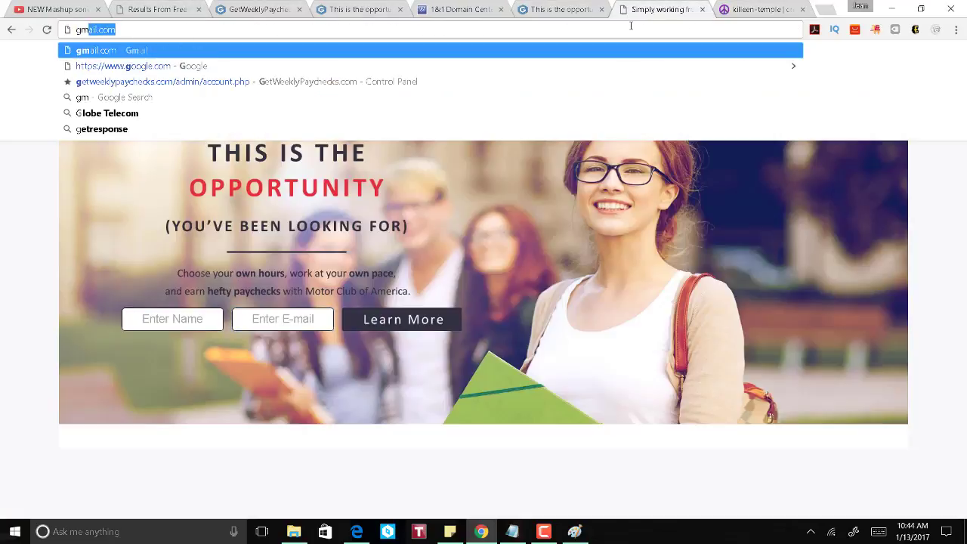
pyautogui.press('Return')
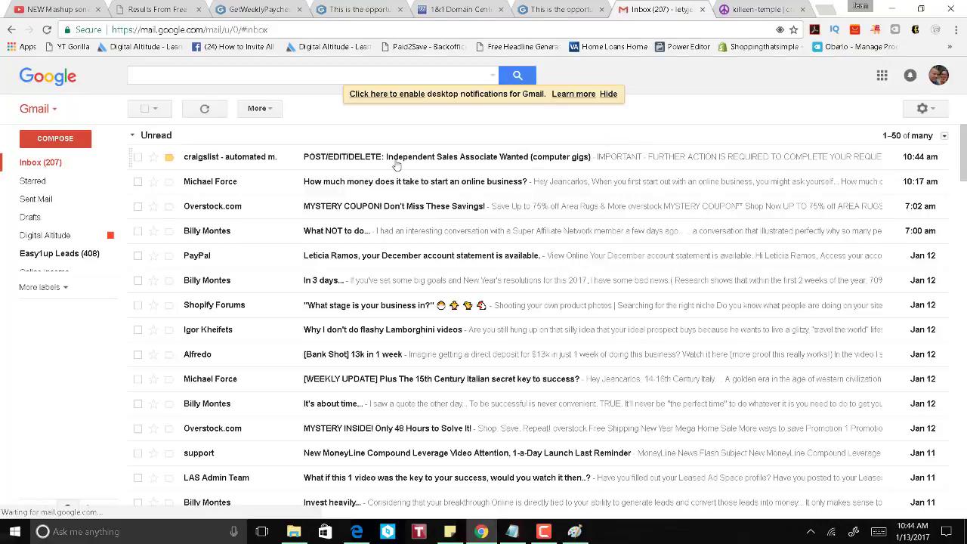
pyautogui.click(399, 158)
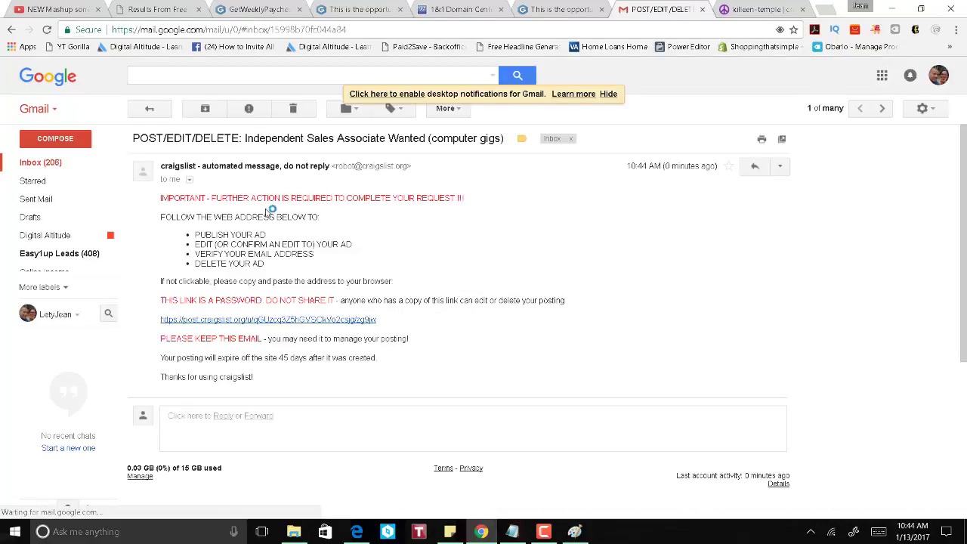
pyautogui.click(316, 321)
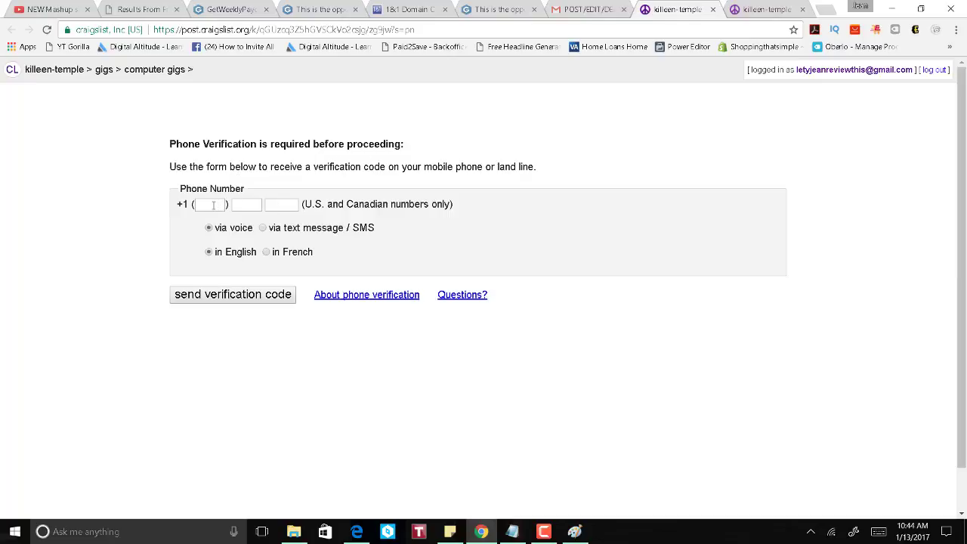
# Step: Enter the phone number, choose text message/SMS delivery, and request the verification code
pyautogui.click(213, 206)
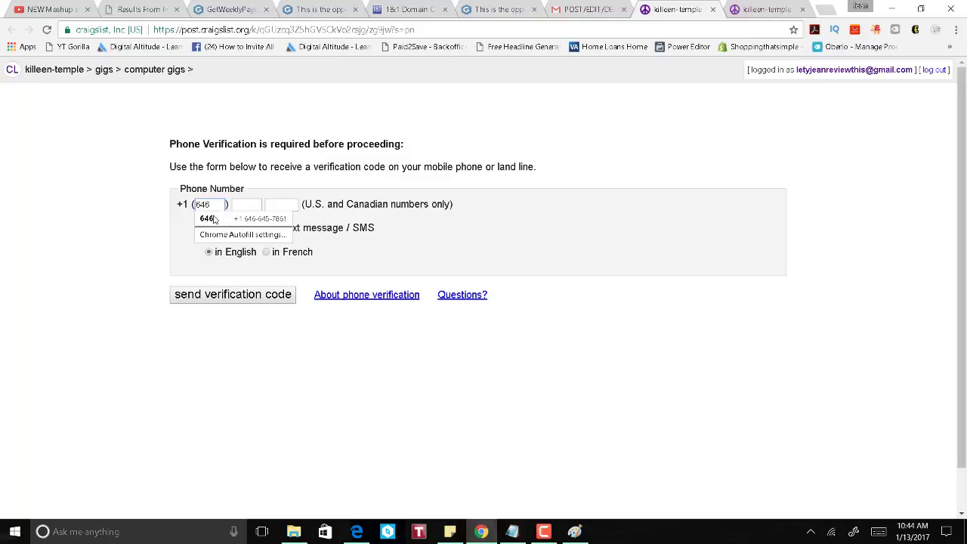
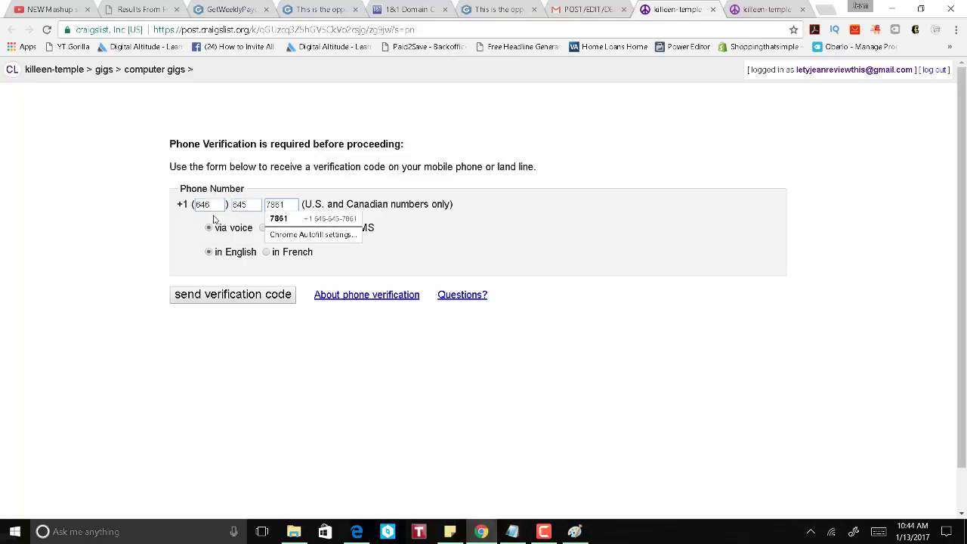
pyautogui.click(574, 247)
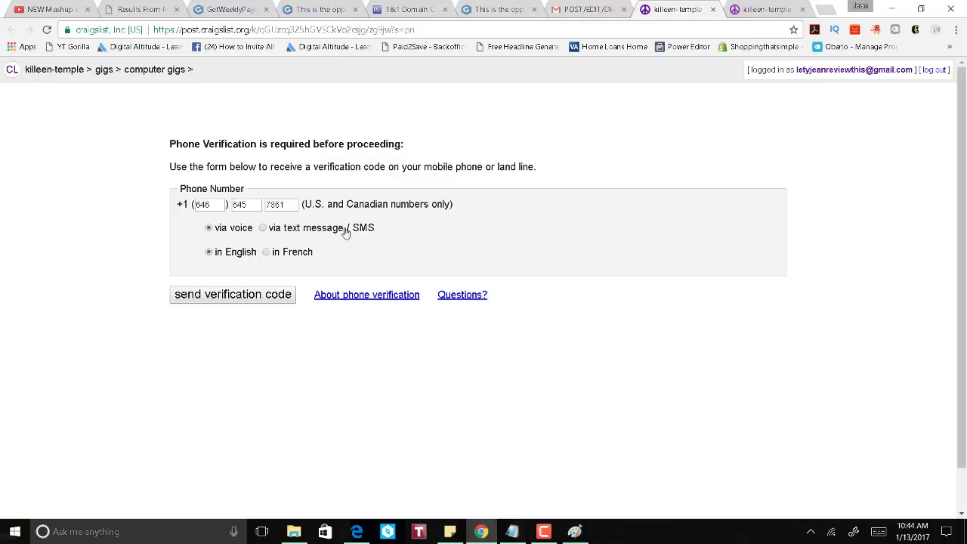
pyautogui.click(263, 228)
pyautogui.click(246, 300)
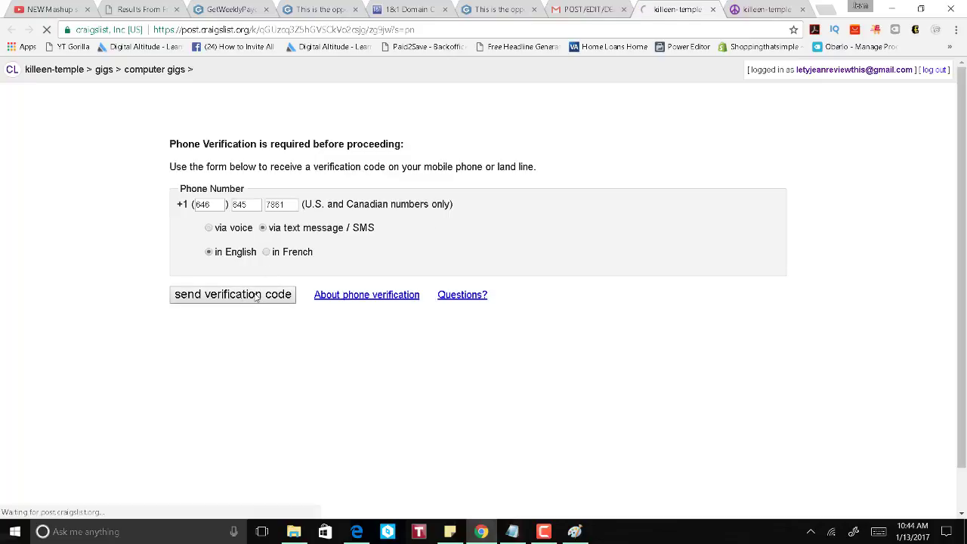
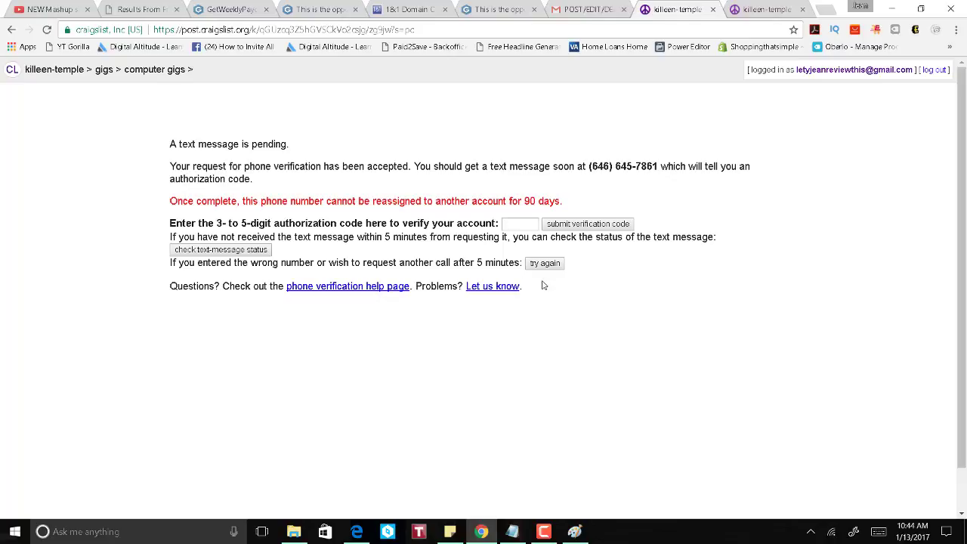
# Step: Enter the texted authorization code and submit it to publish the ad
pyautogui.click(577, 521)
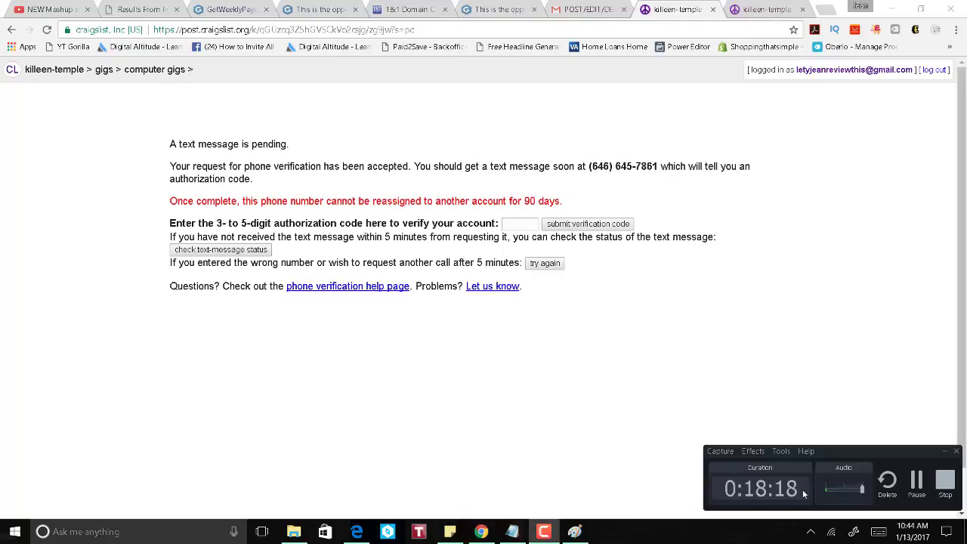
pyautogui.click(917, 484)
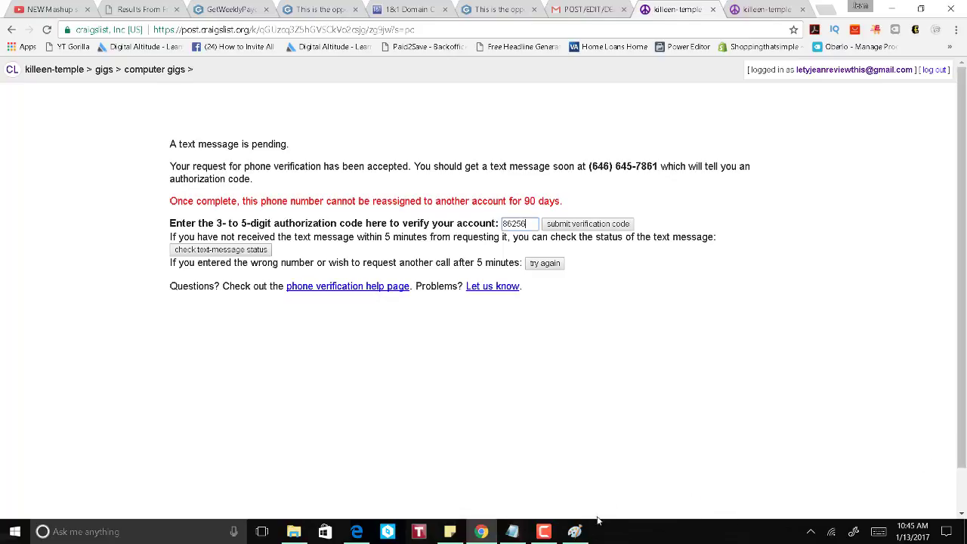
pyautogui.click(543, 532)
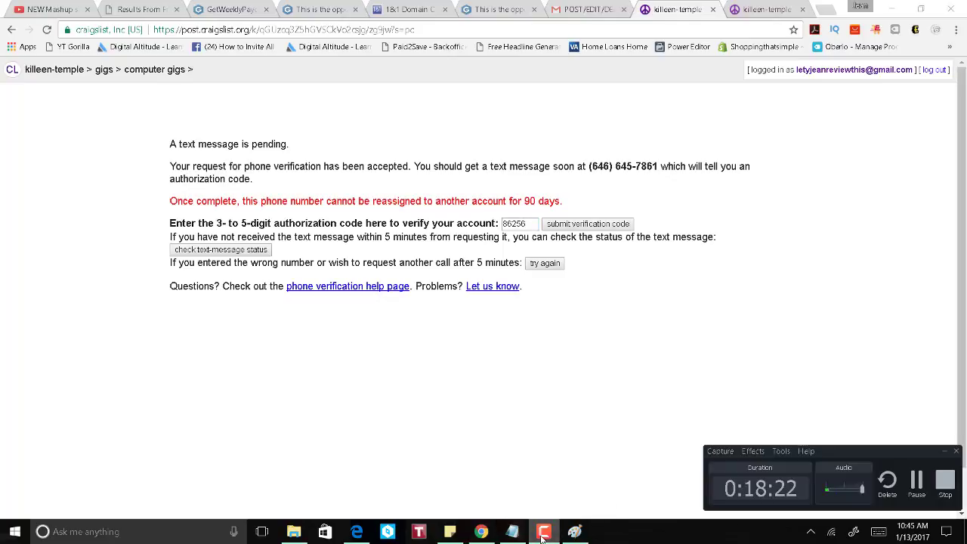
pyautogui.click(544, 533)
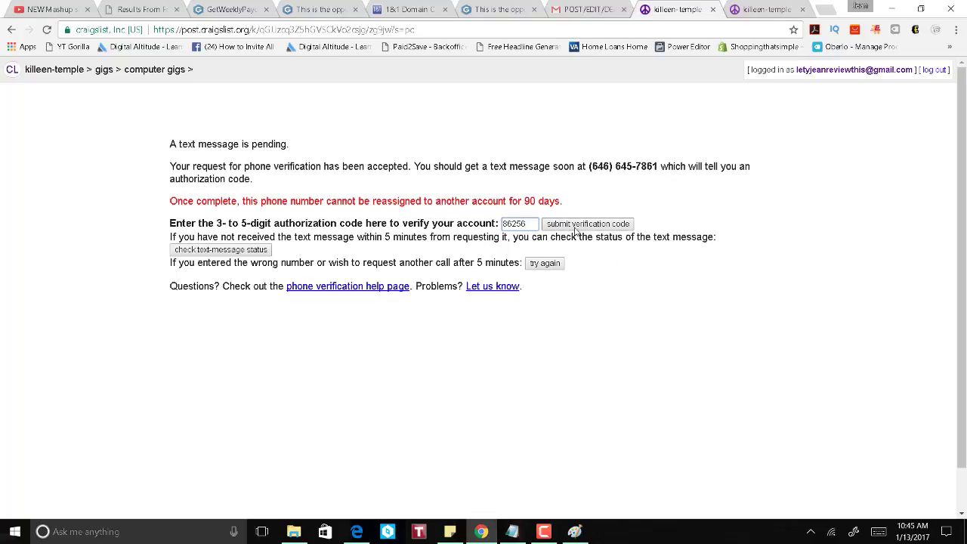
pyautogui.click(575, 229)
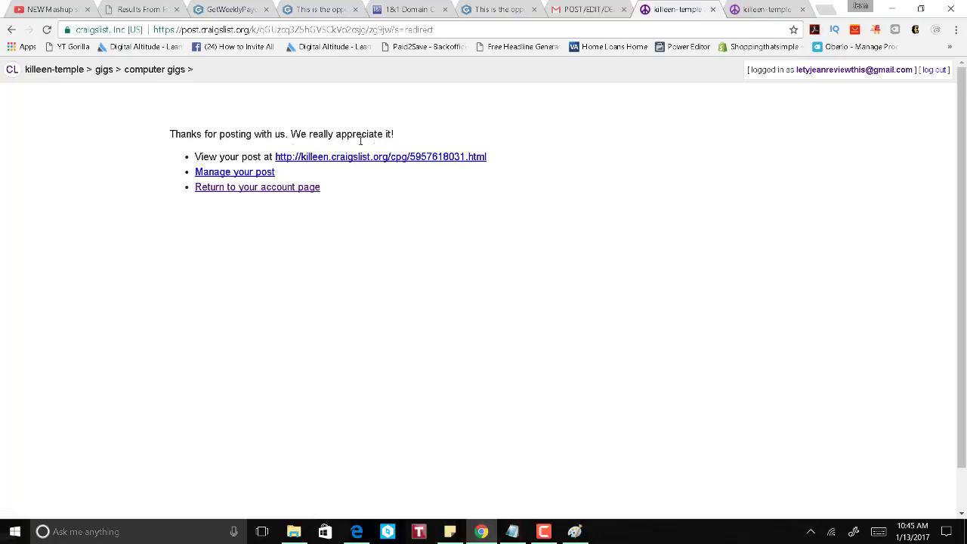
# Step: Open the live 'Independent Sales Associate Wanted' ad, enlarge its banner, and compare it with the original image file
pyautogui.click(322, 159)
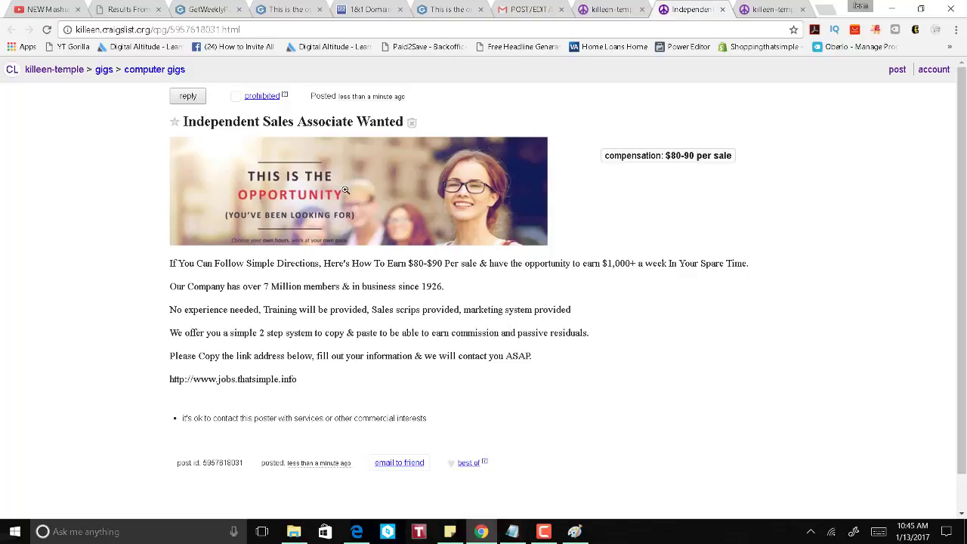
pyautogui.click(338, 212)
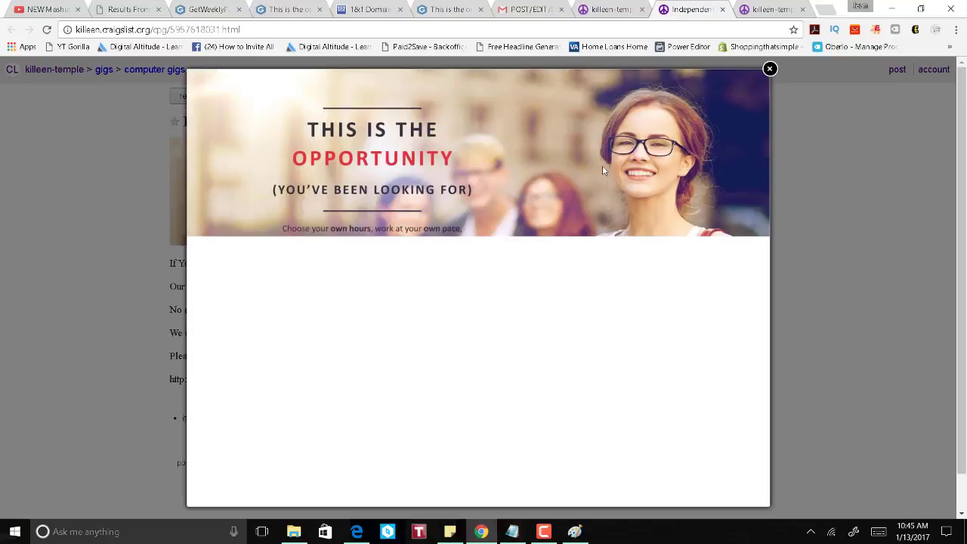
pyautogui.click(769, 70)
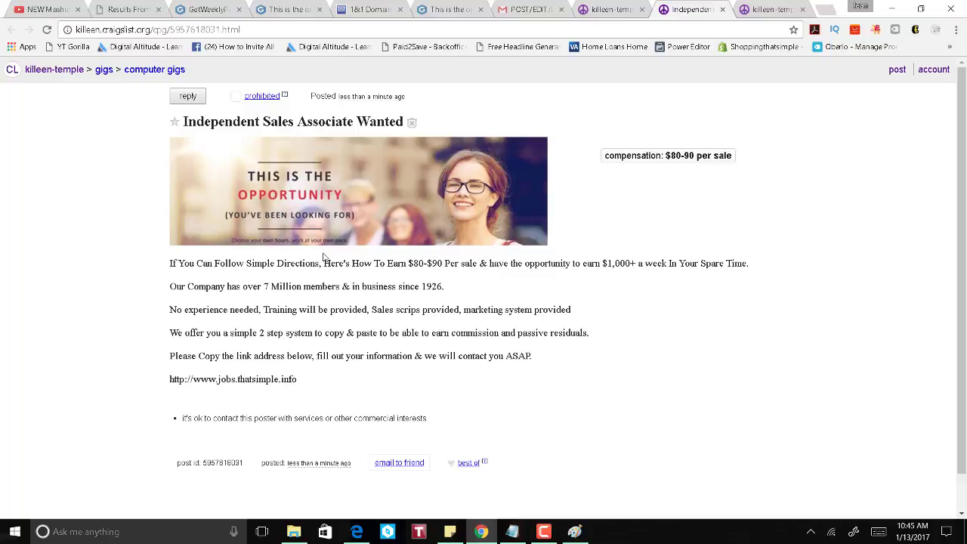
pyautogui.click(575, 532)
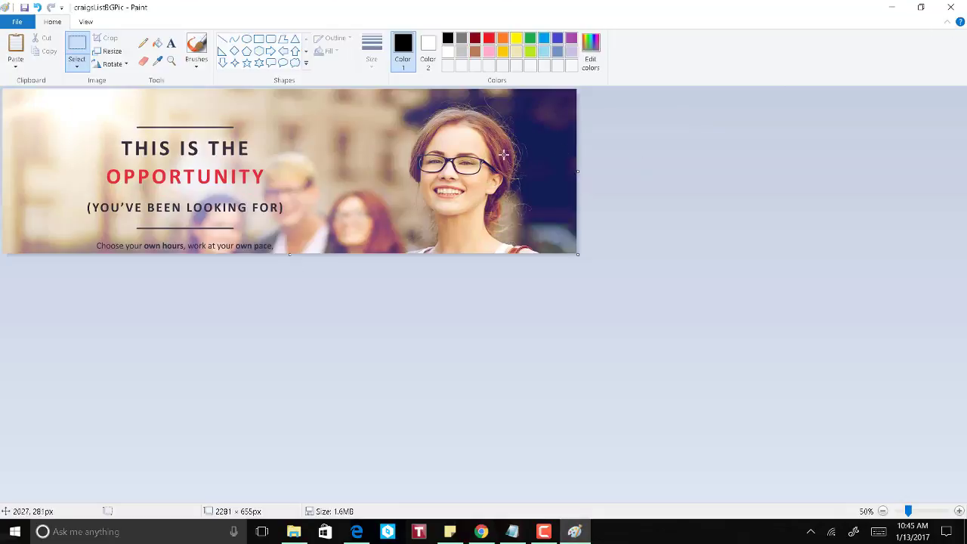
pyautogui.click(964, 8)
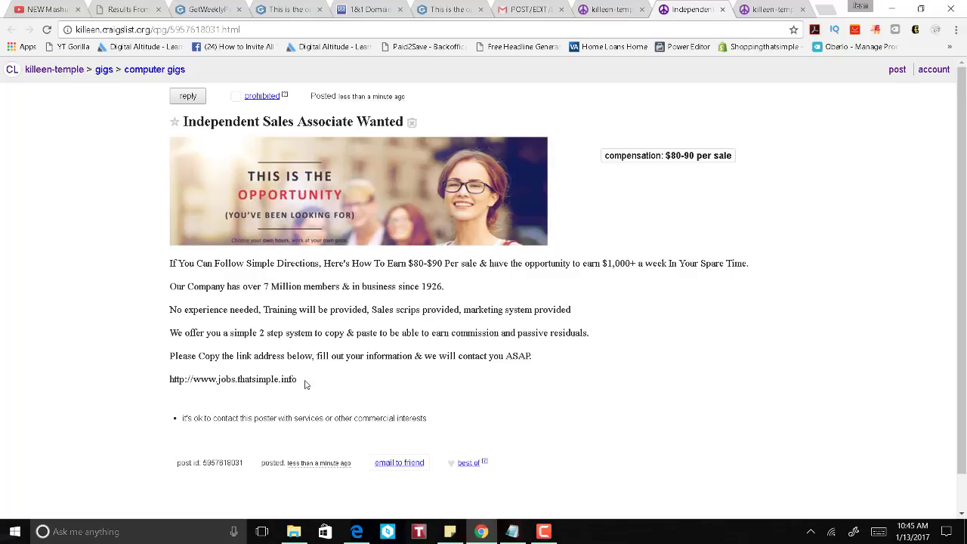
# Step: Copy the ad's jobs.thatsimple.info link and load it to reach the sign-up form
pyautogui.moveTo(305, 382); pyautogui.dragTo(169, 382)
pyautogui.rightClick(195, 378)
pyautogui.click(215, 392)
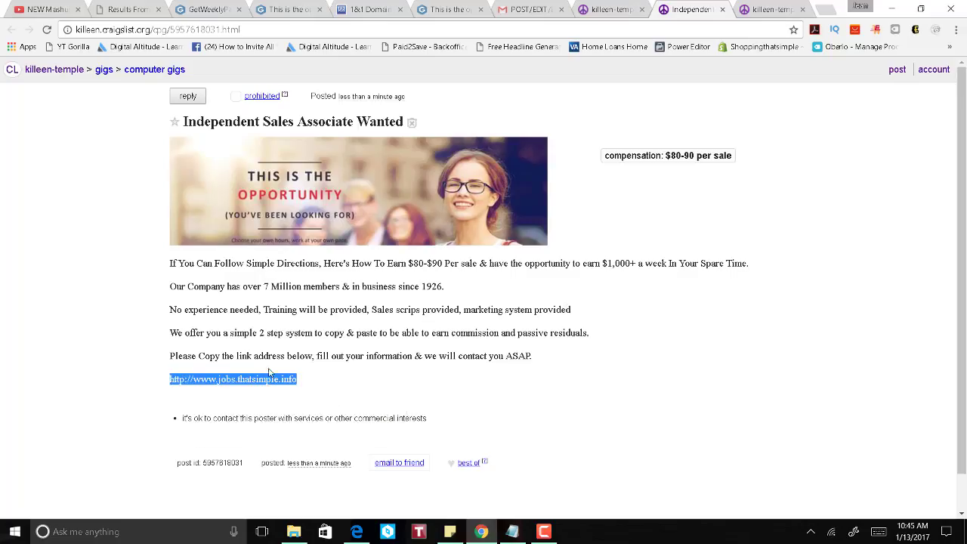
pyautogui.click(499, 33)
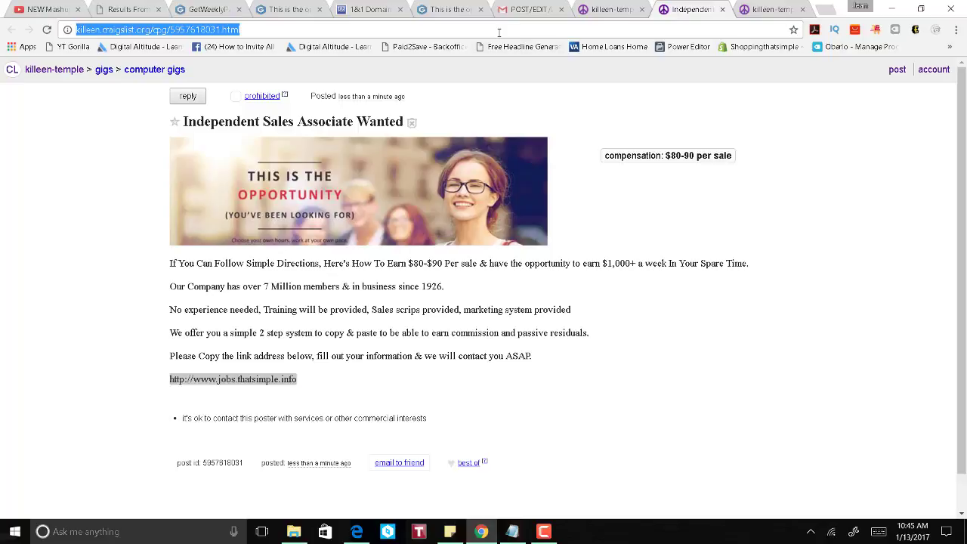
pyautogui.hotkey('ctrl', 'v')
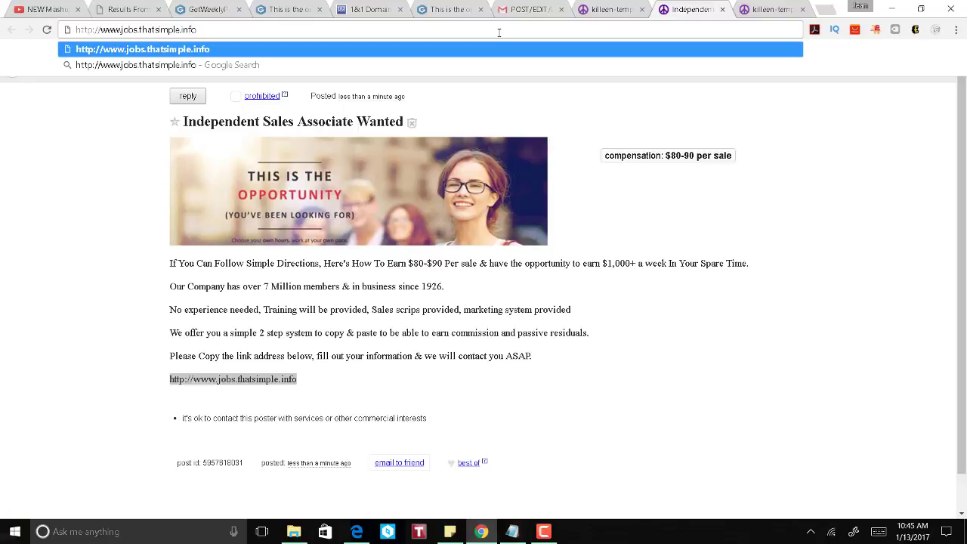
pyautogui.press('Return')
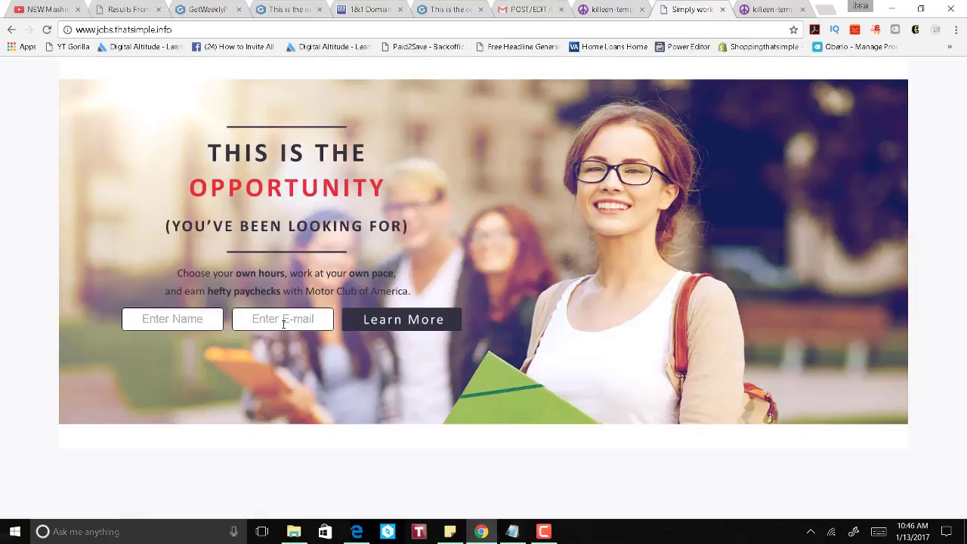
pyautogui.click(182, 324)
pyautogui.click(302, 322)
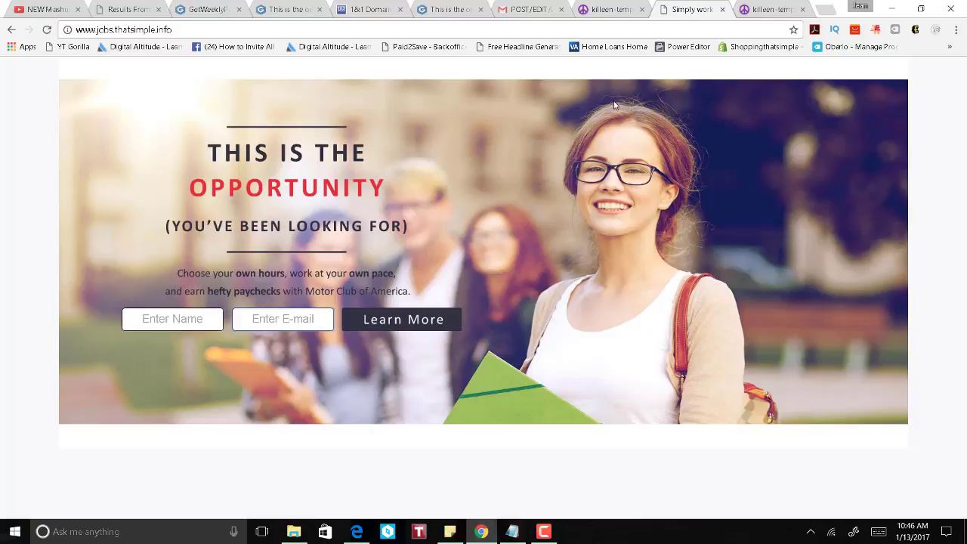
pyautogui.click(201, 10)
pyautogui.scroll(15, 347, 287)
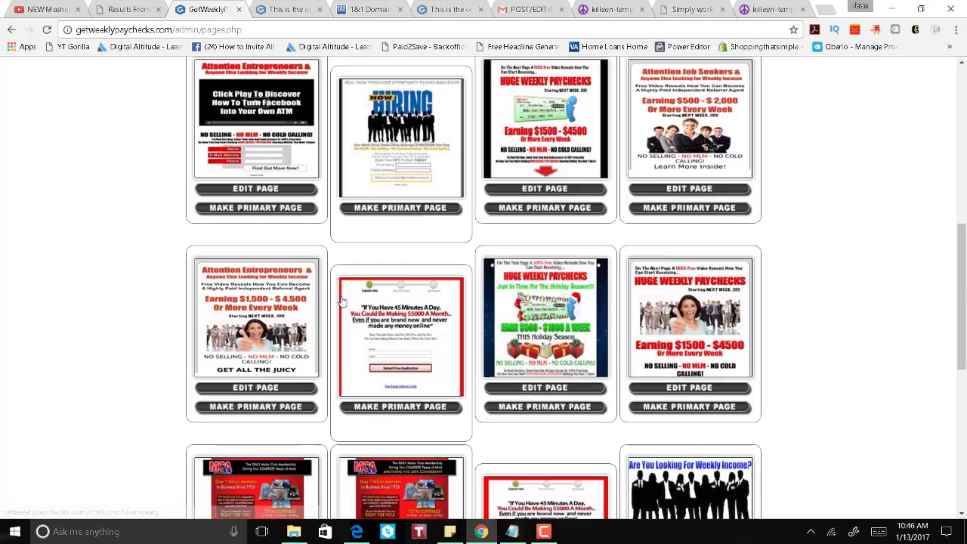
pyautogui.click(935, 69)
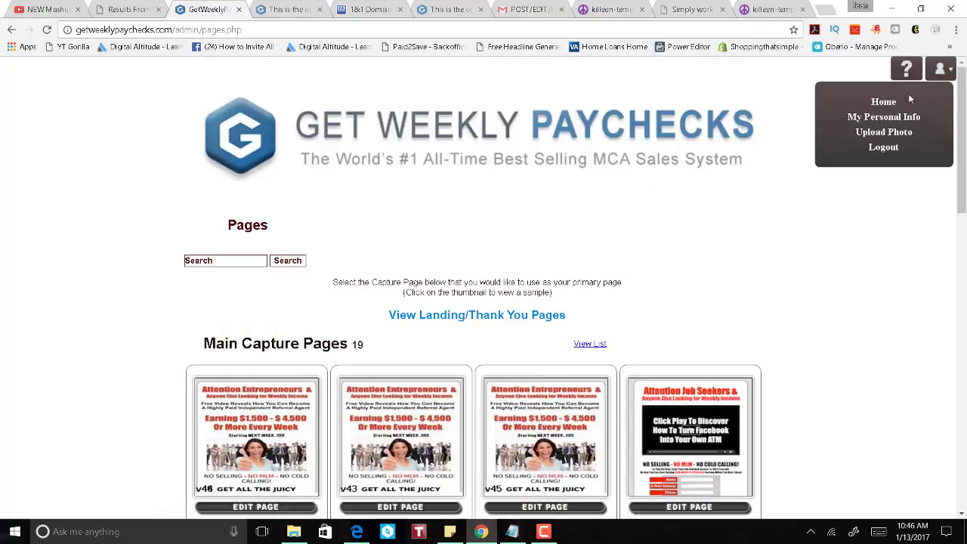
pyautogui.click(881, 99)
pyautogui.scroll(-6, 544, 302)
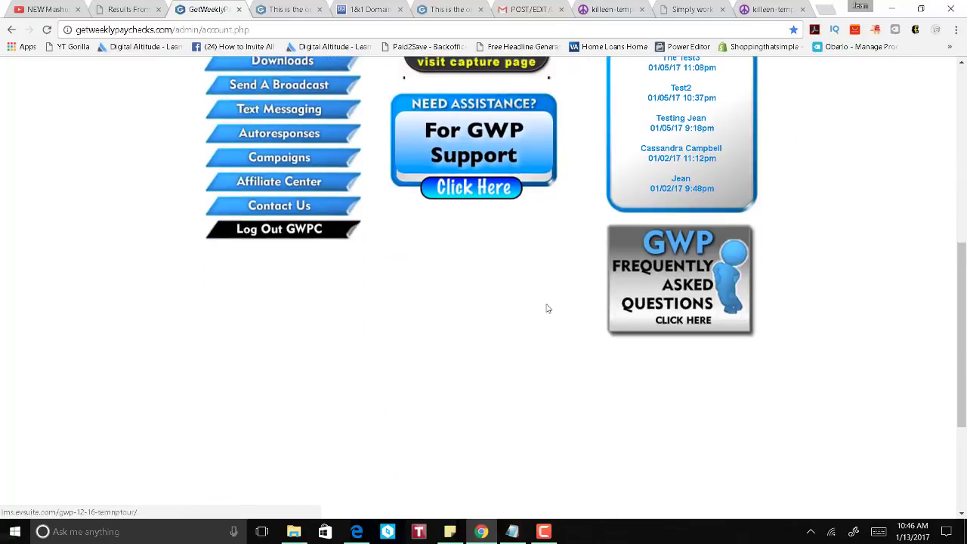
pyautogui.scroll(3, 546, 309)
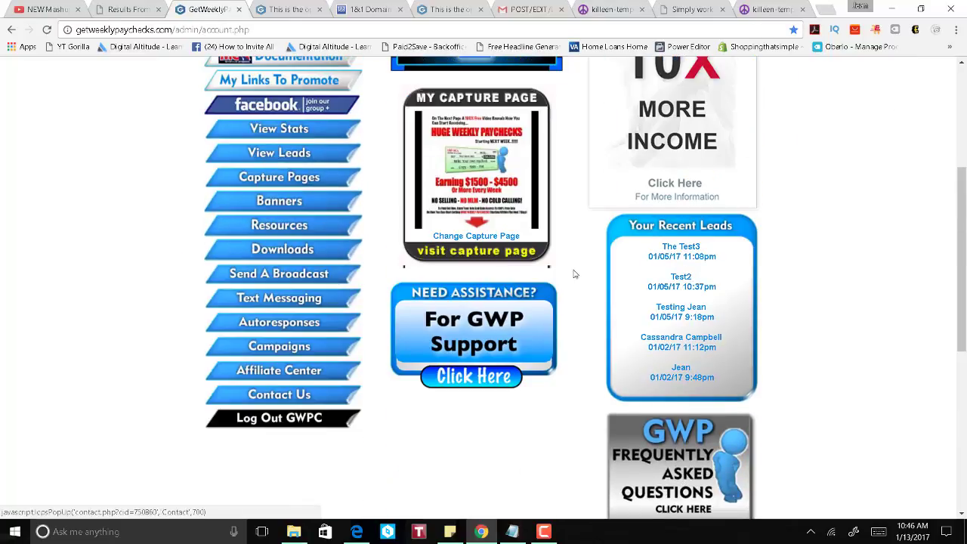
pyautogui.scroll(3, 756, 264)
pyautogui.scroll(-3, 794, 255)
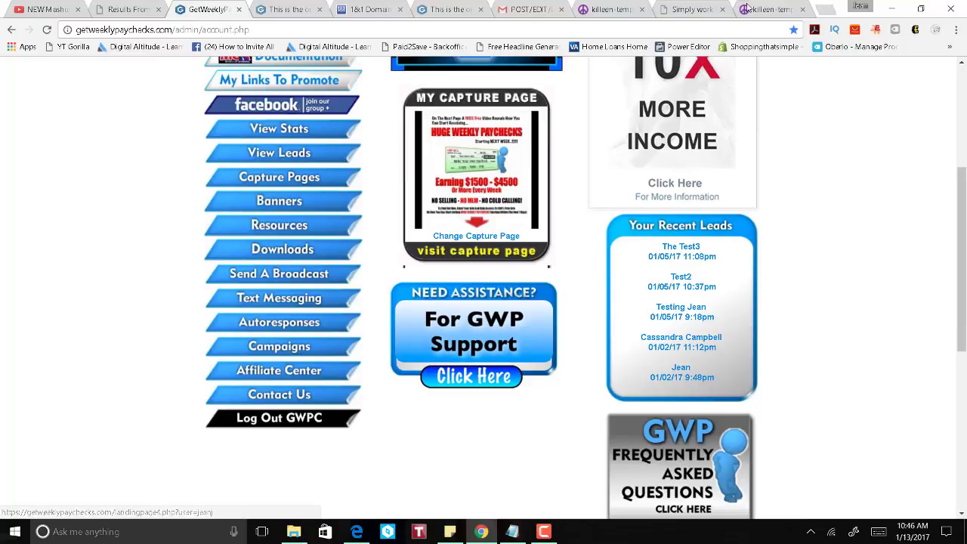
pyautogui.click(682, 16)
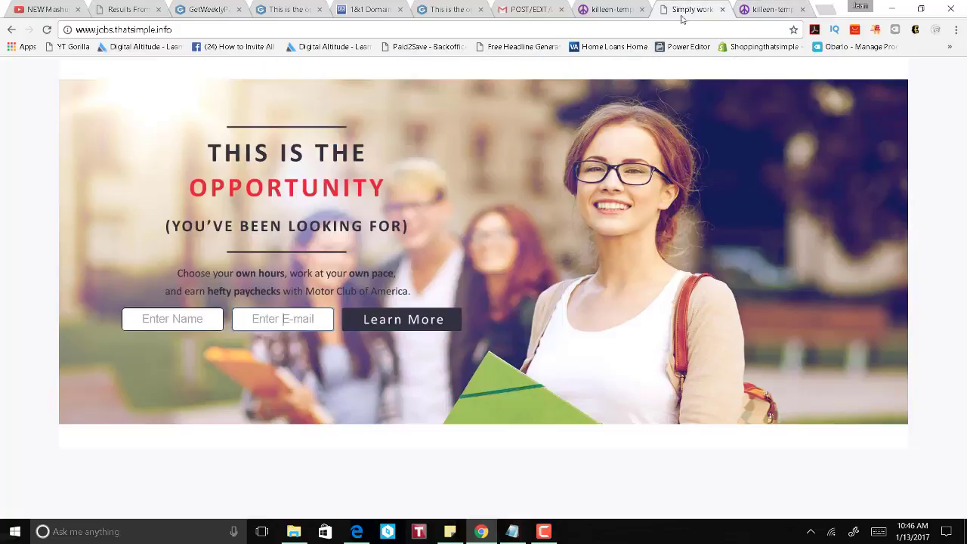
# Step: Submit the sign-up form with a test name and the saved e-mail address
pyautogui.click(182, 325)
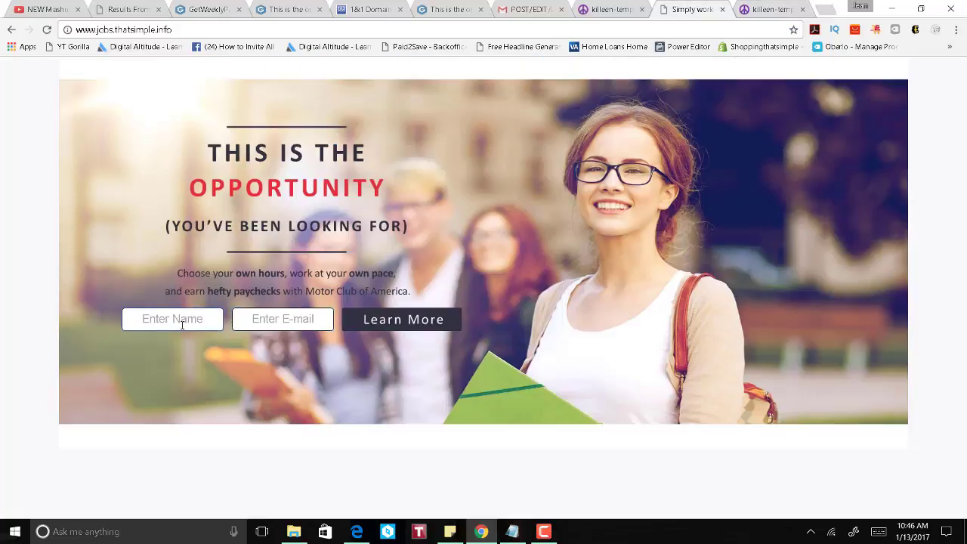
pyautogui.write('jeantest2')
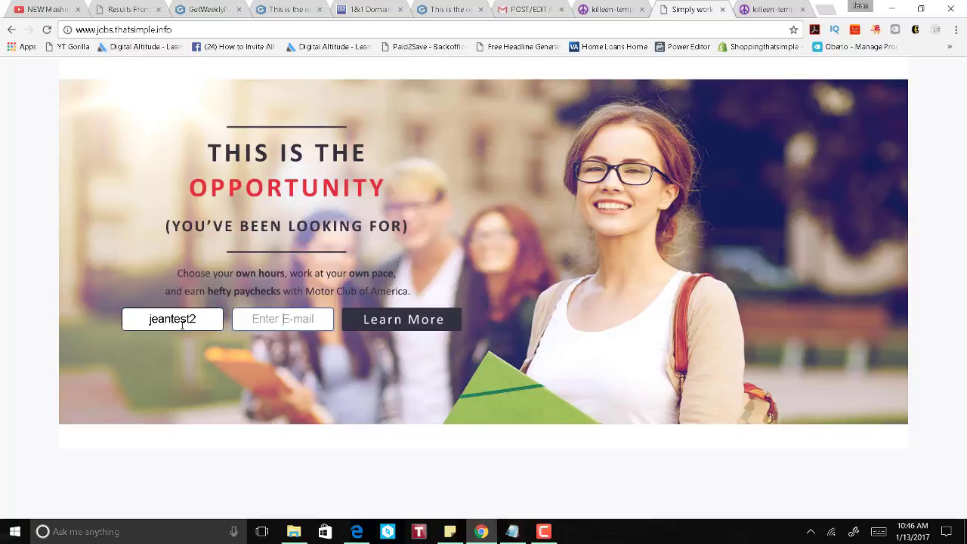
pyautogui.press('Tab')
pyautogui.write('buildyo')
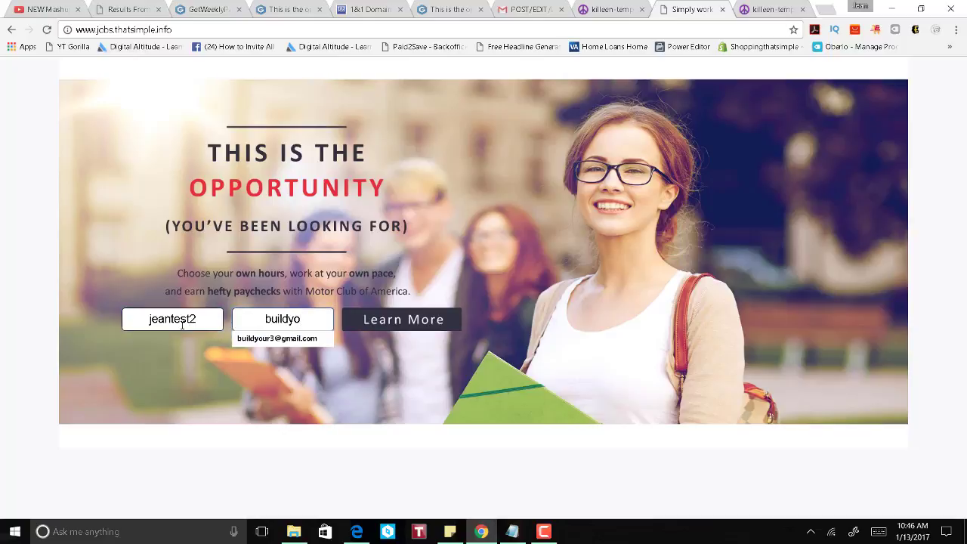
pyautogui.doubleClick(255, 324)
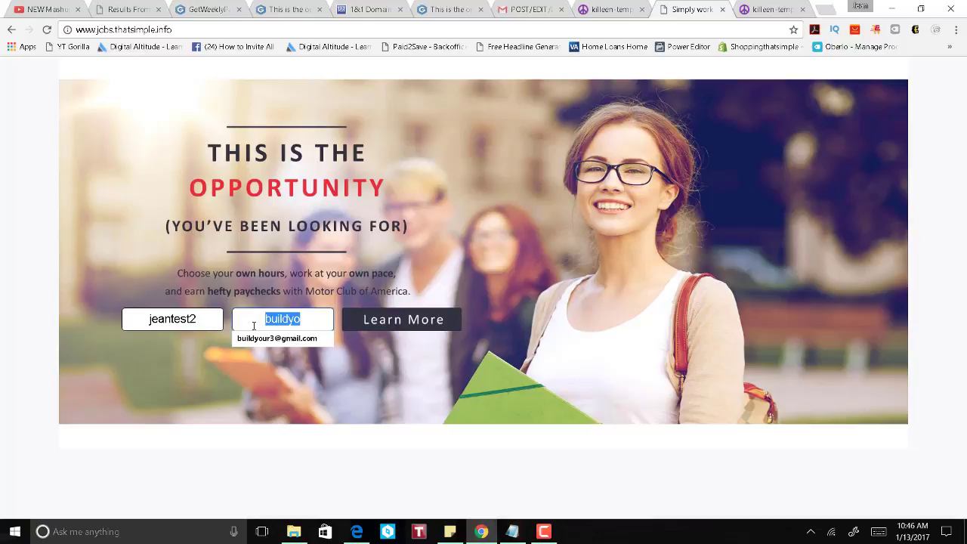
pyautogui.press('BackSpace')
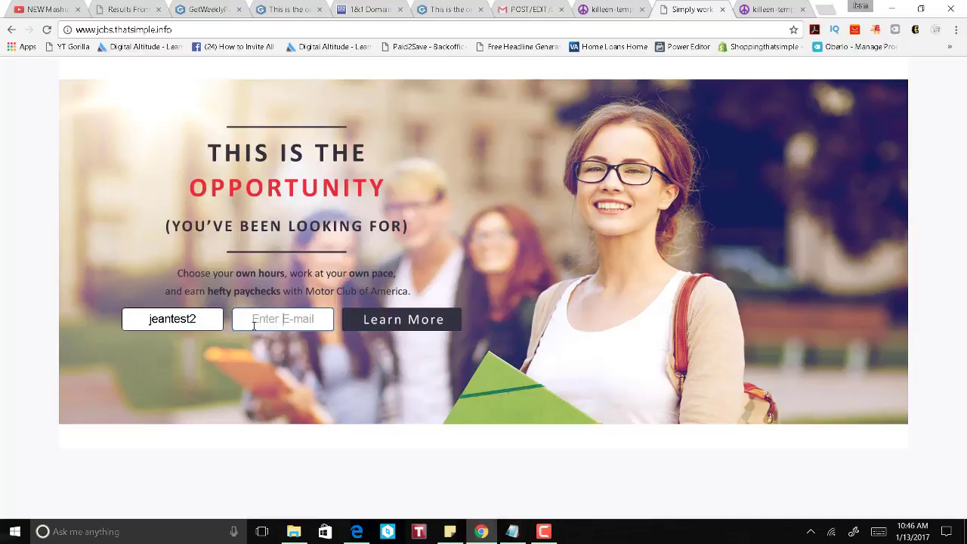
pyautogui.write('lety')
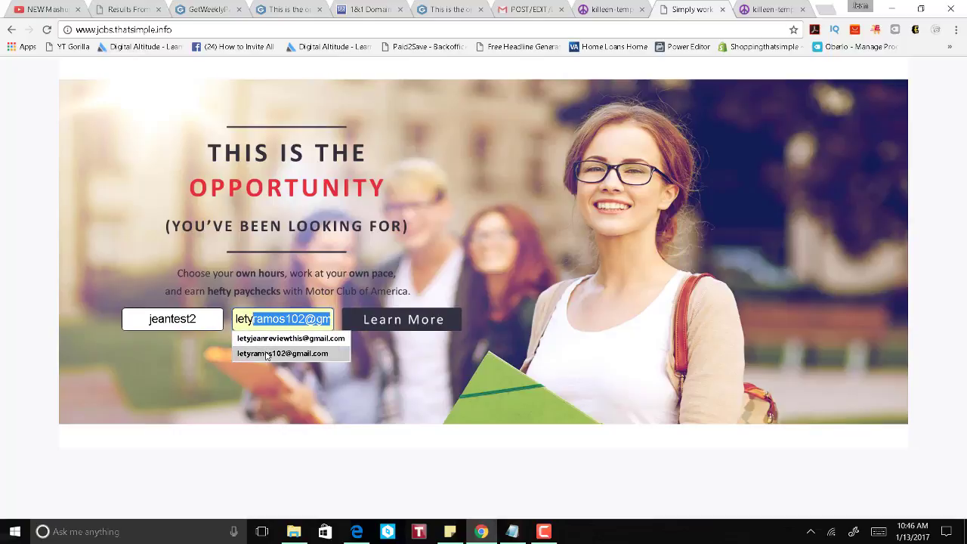
pyautogui.click(287, 338)
pyautogui.click(373, 320)
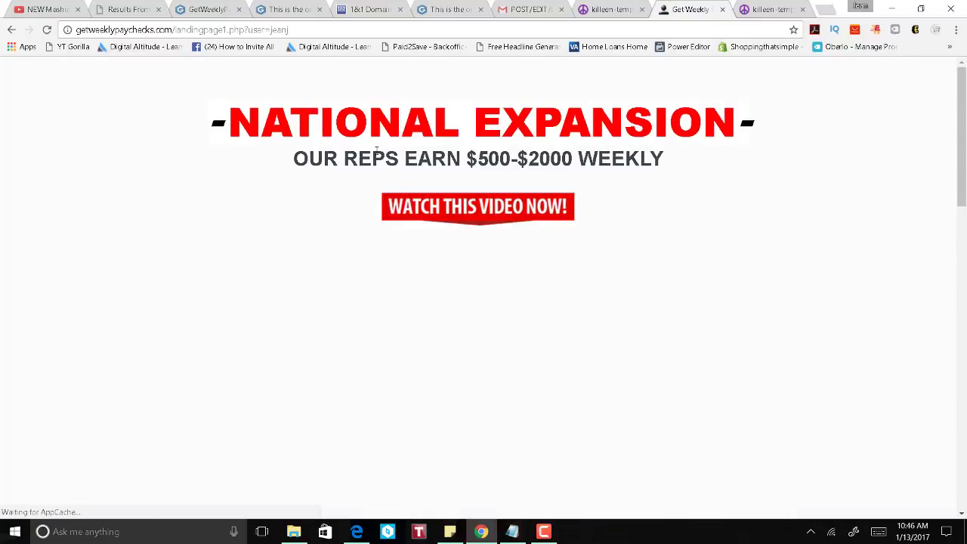
# Step: Reload the GetWeeklyPaychecks admin page so Recent Leads shows the 01/13/17 3:43pm lead
pyautogui.click(723, 9)
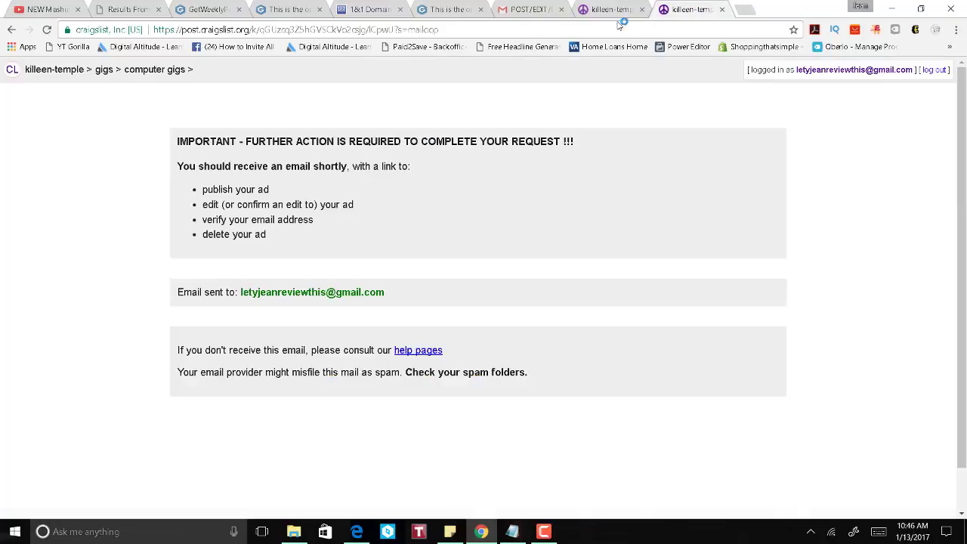
pyautogui.click(191, 10)
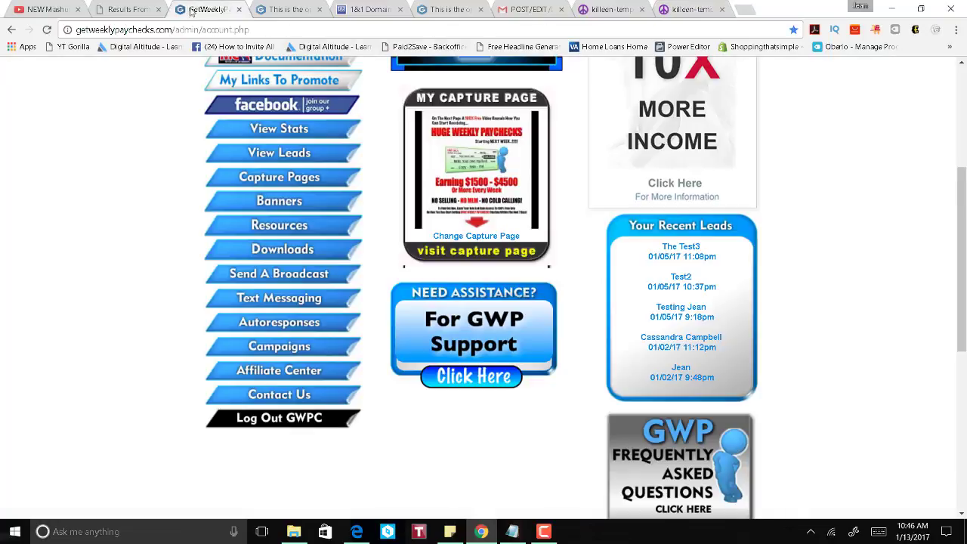
pyautogui.click(45, 31)
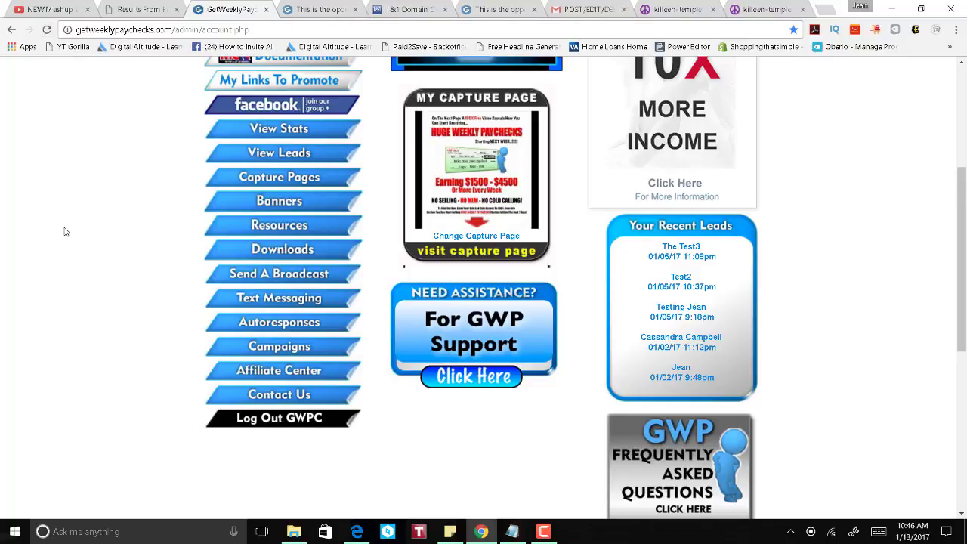
pyautogui.scroll(-2, 64, 231)
pyautogui.scroll(2, 66, 234)
pyautogui.click(545, 532)
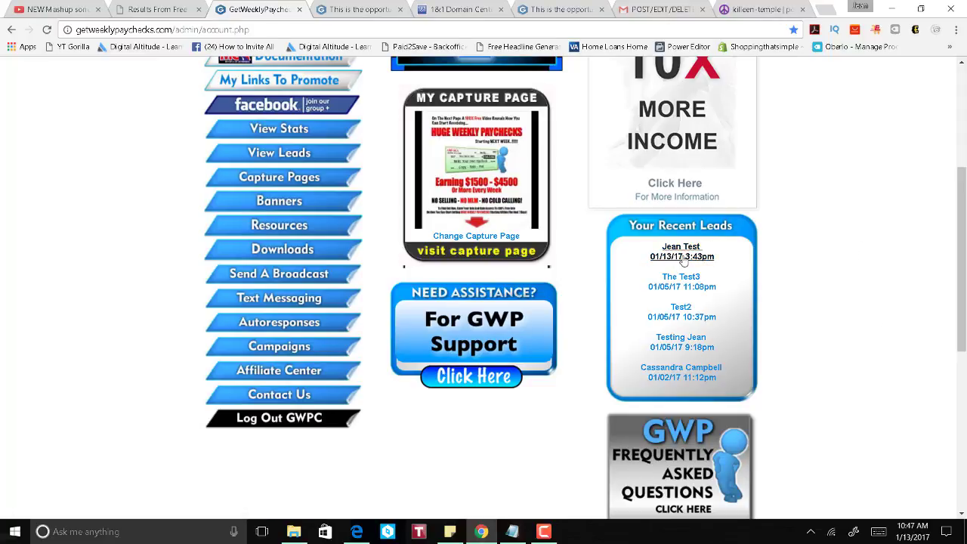
# Step: Review and close the newest lead's contact details, then view and close the capture page tab
pyautogui.click(703, 258)
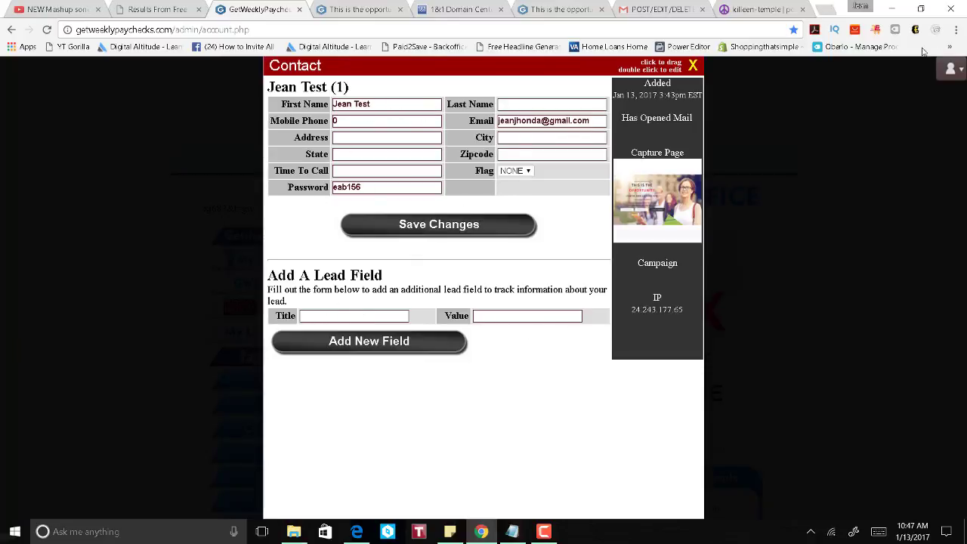
pyautogui.click(693, 66)
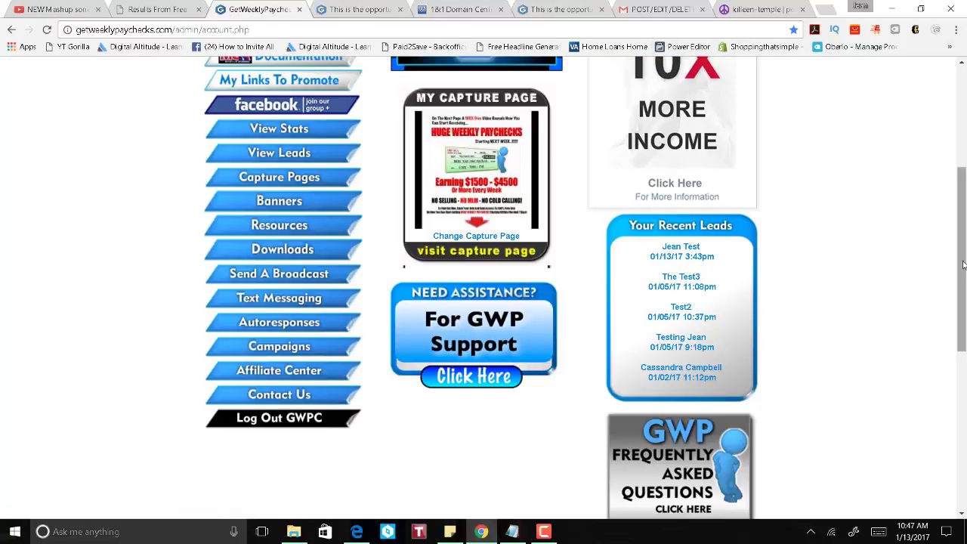
pyautogui.scroll(1, 965, 266)
pyautogui.scroll(-1, 965, 278)
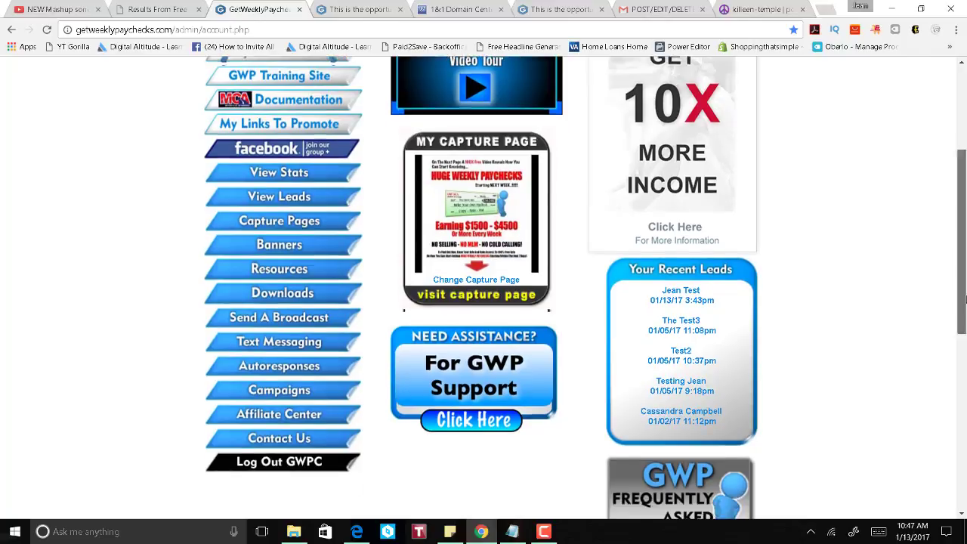
pyautogui.scroll(2, 964, 278)
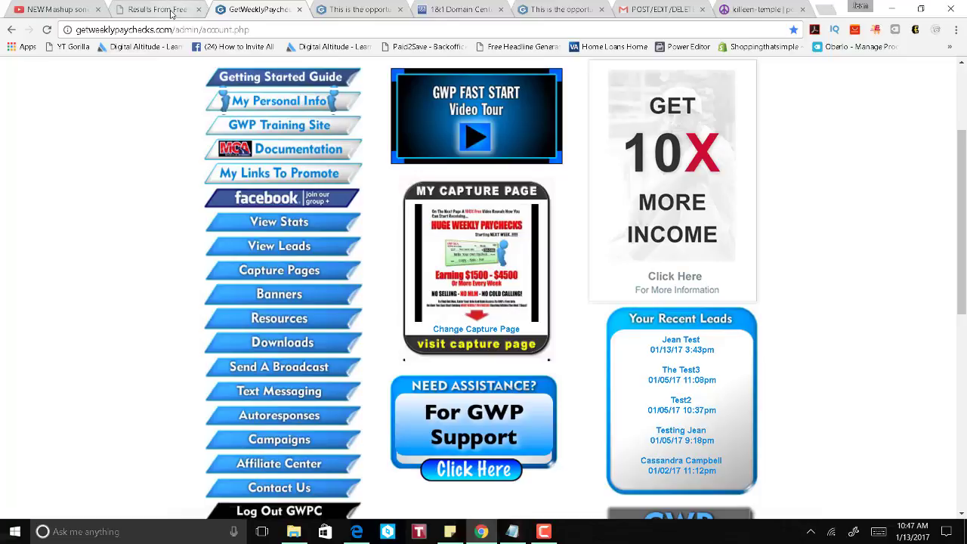
pyautogui.click(355, 9)
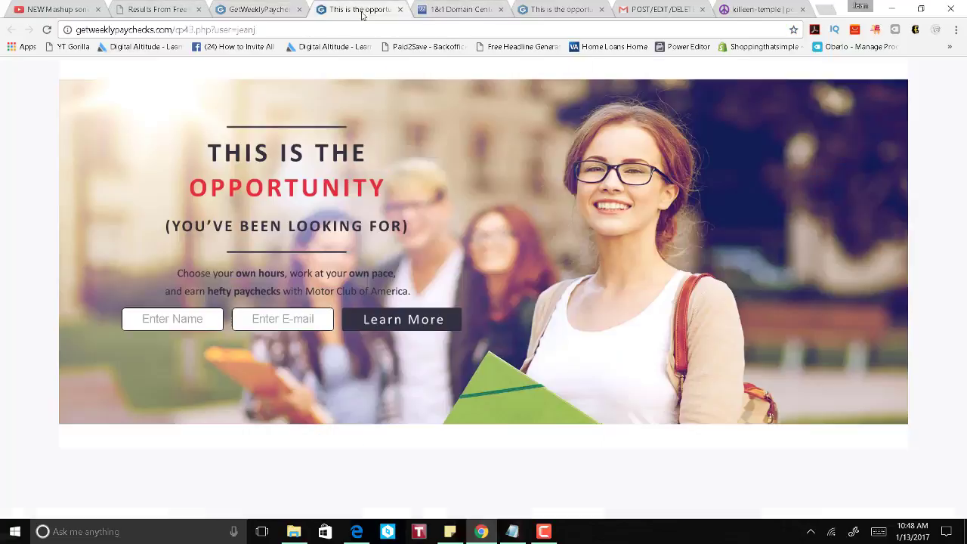
pyautogui.click(401, 10)
# Step: Go to the killeen Craigslist home page and start a 'job offered' posting
pyautogui.click(155, 9)
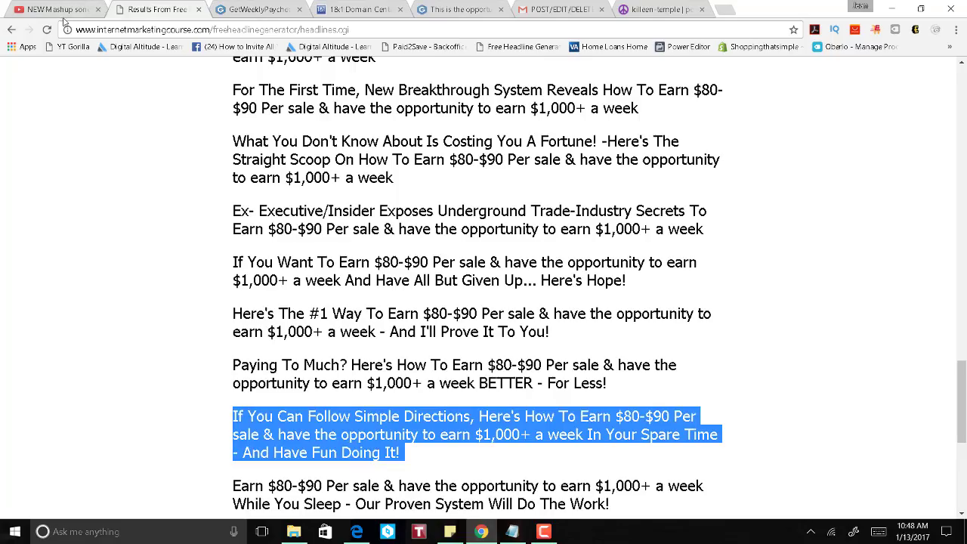
pyautogui.click(655, 11)
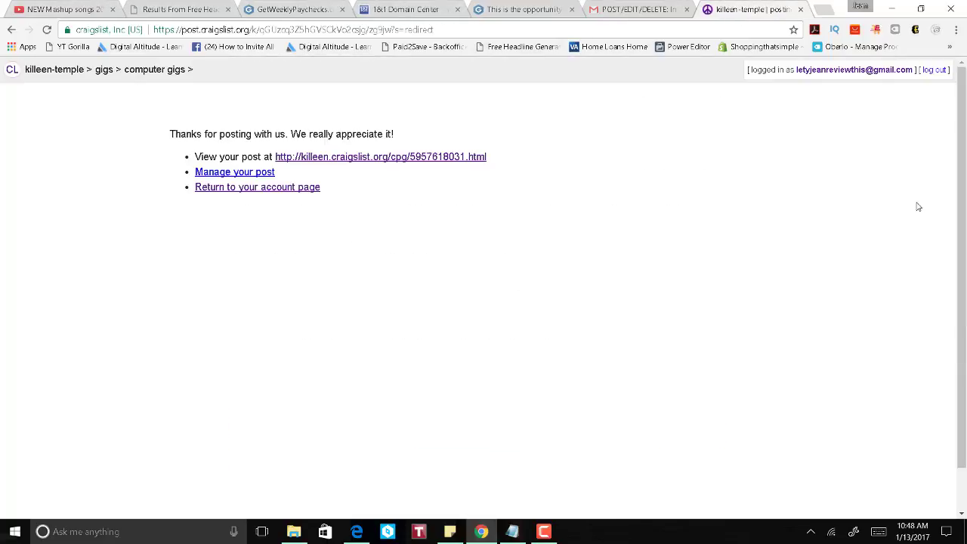
pyautogui.click(16, 71)
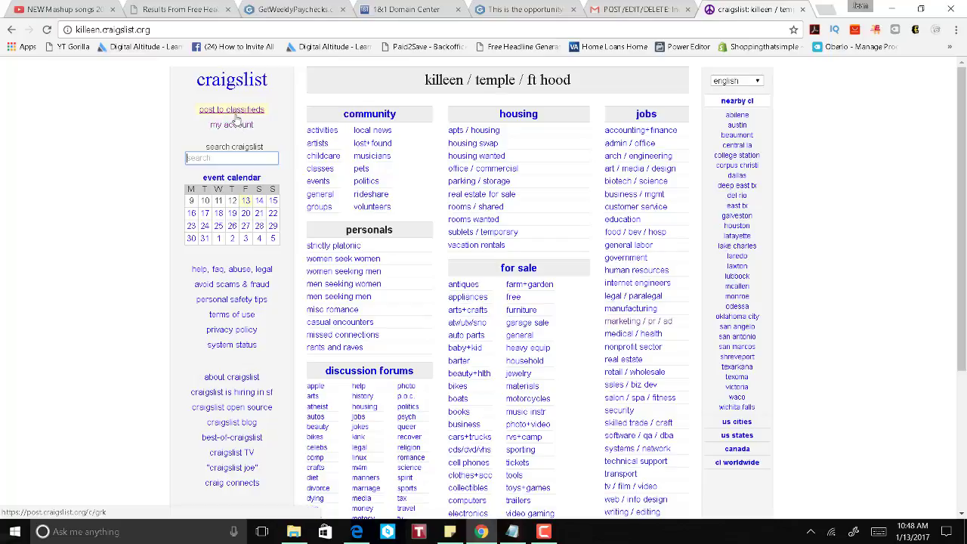
pyautogui.click(236, 112)
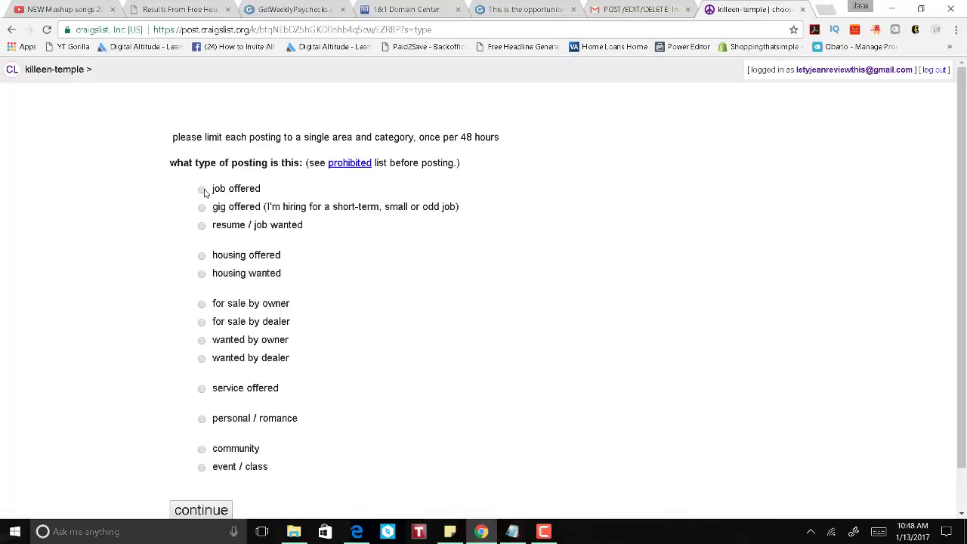
pyautogui.click(201, 190)
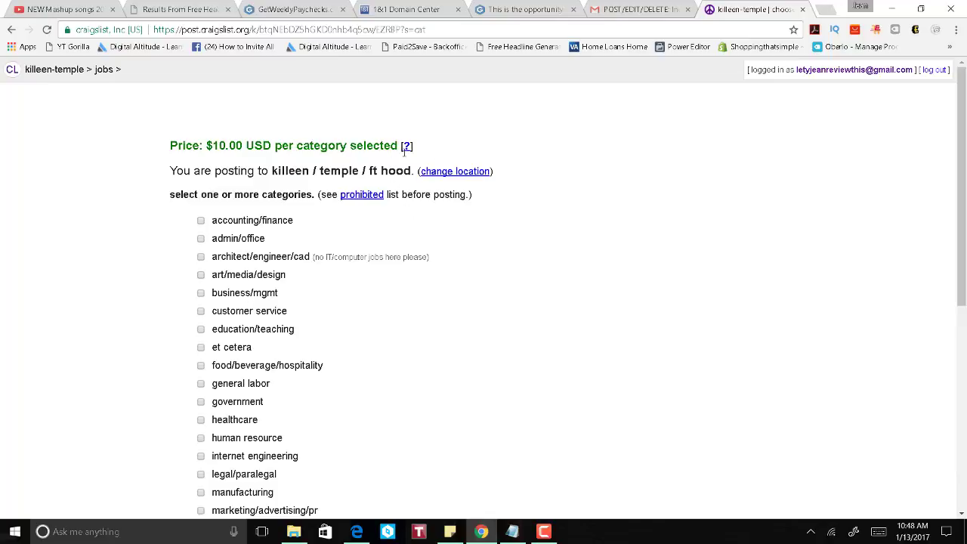
# Step: Check the sales job category ($10) and continue to the posting details form
pyautogui.moveTo(404, 151); pyautogui.dragTo(167, 140)
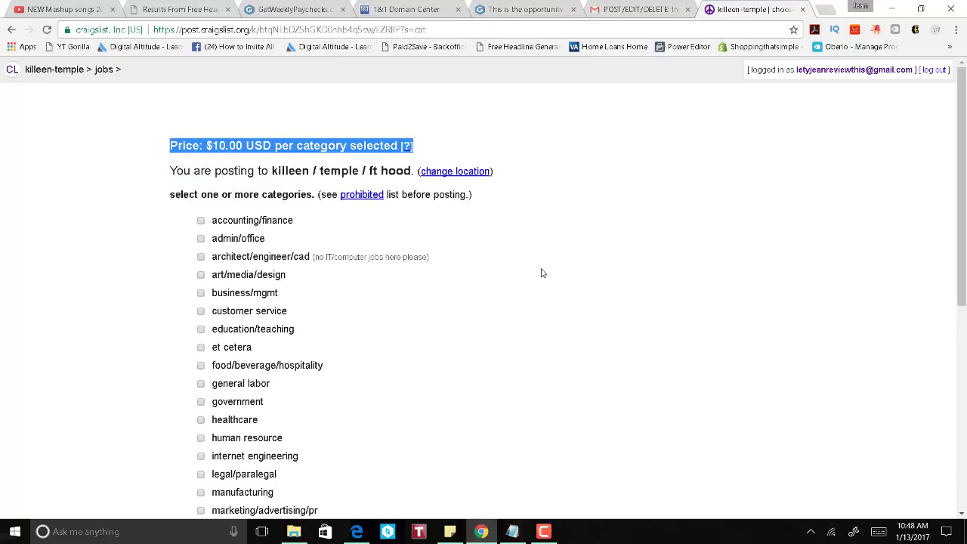
pyautogui.scroll(-5, 544, 237)
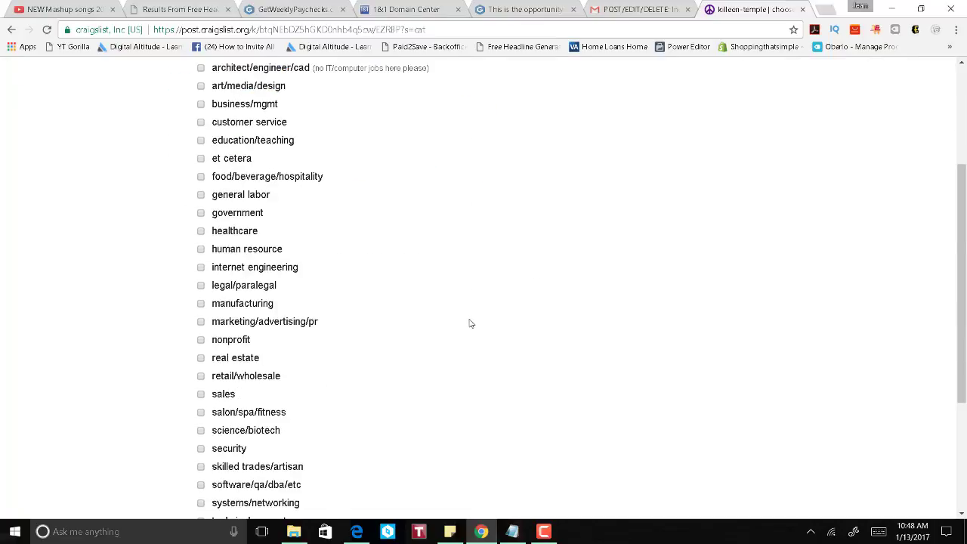
pyautogui.click(201, 394)
pyautogui.scroll(-3, 563, 404)
pyautogui.scroll(-2, 569, 402)
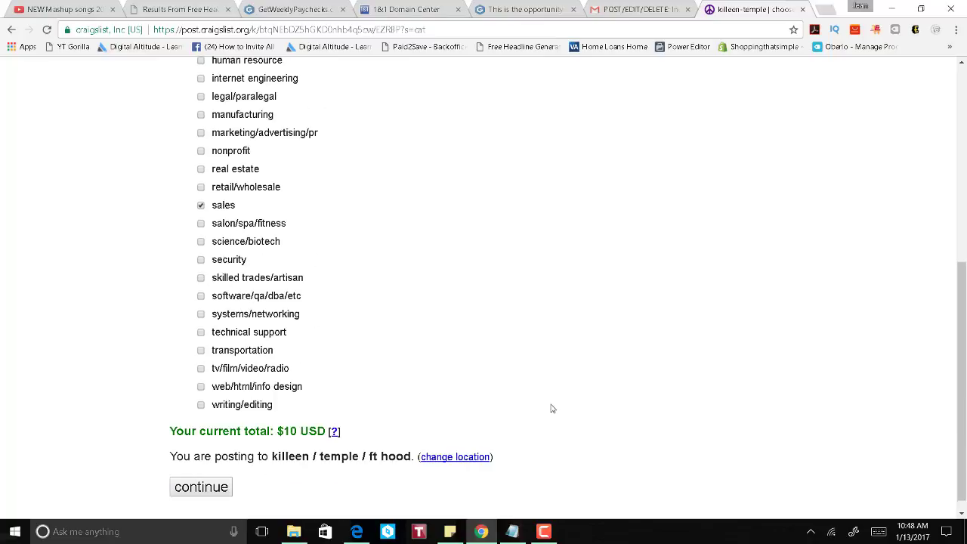
pyautogui.moveTo(965, 353)
pyautogui.mouseDown()
pyautogui.moveTo(965, 216)
pyautogui.moveTo(965, 366)
pyautogui.mouseUp()
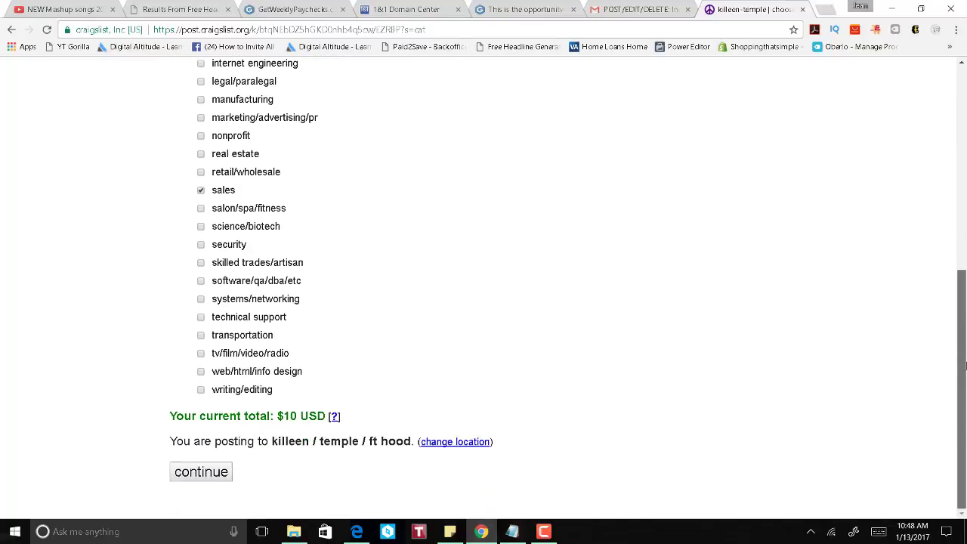
pyautogui.click(214, 474)
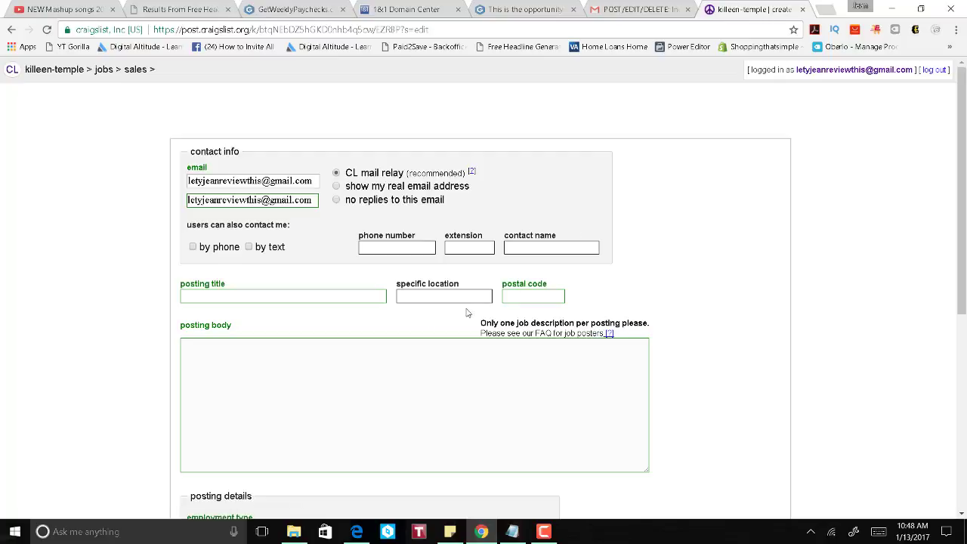
# Step: Set the posting title to 'Sales Associate Wanted', copied from the first ad's management page
pyautogui.click(313, 295)
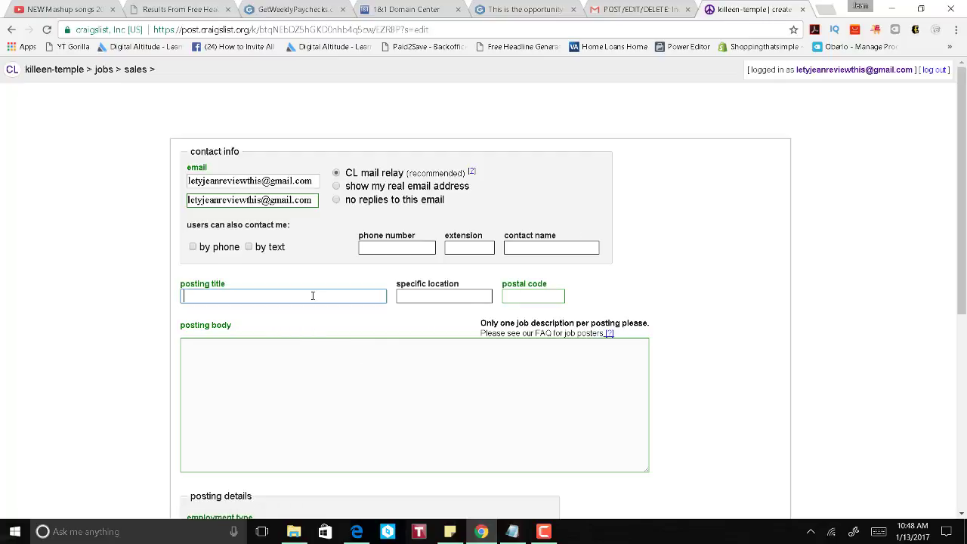
pyautogui.click(295, 347)
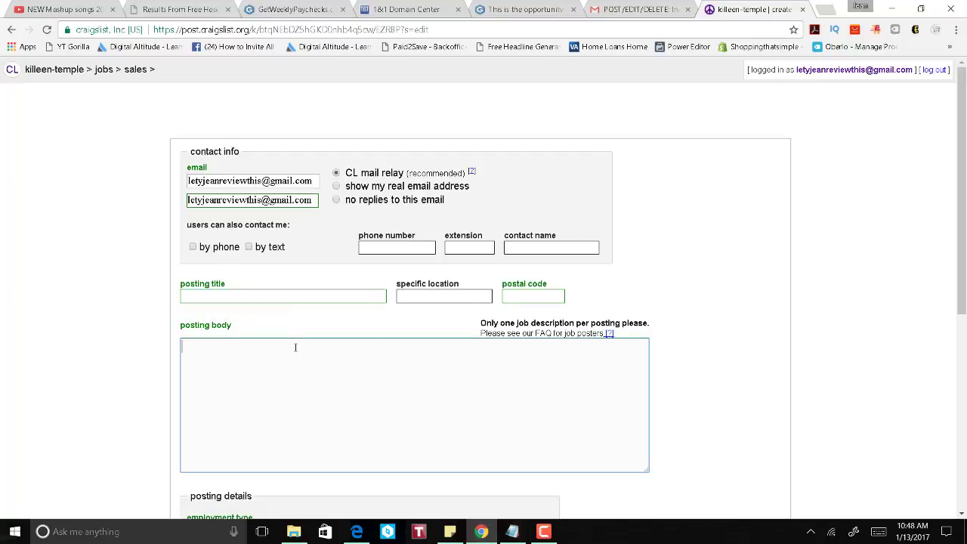
pyautogui.click(296, 299)
pyautogui.click(298, 311)
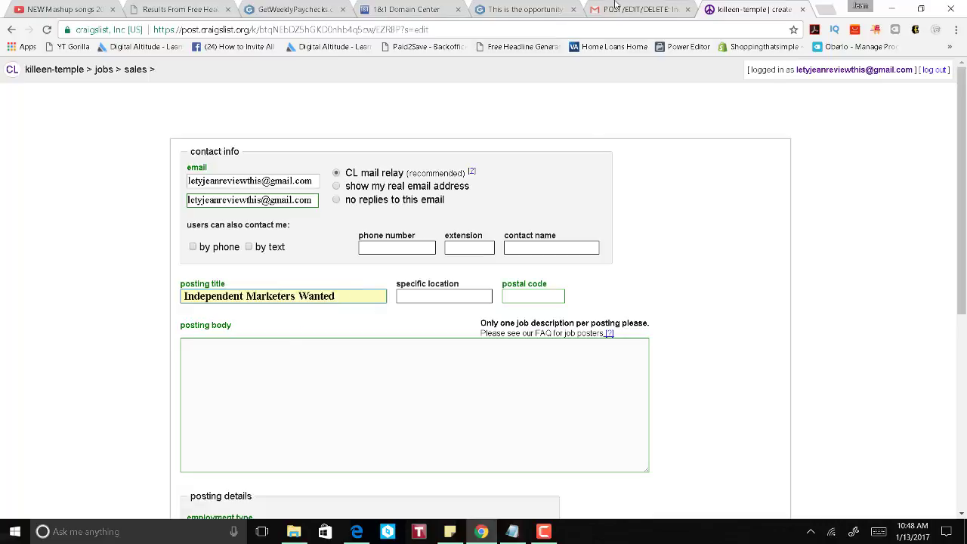
pyautogui.click(621, 9)
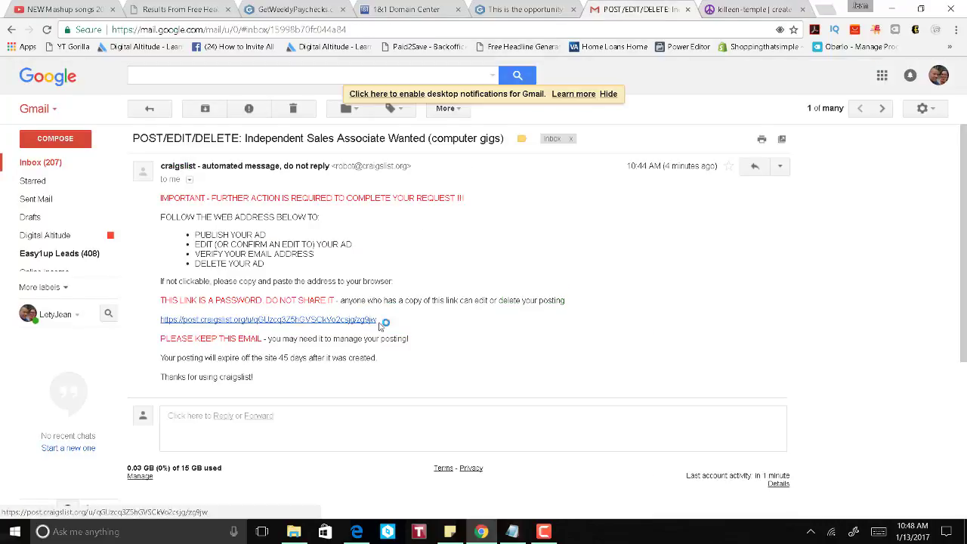
pyautogui.click(375, 319)
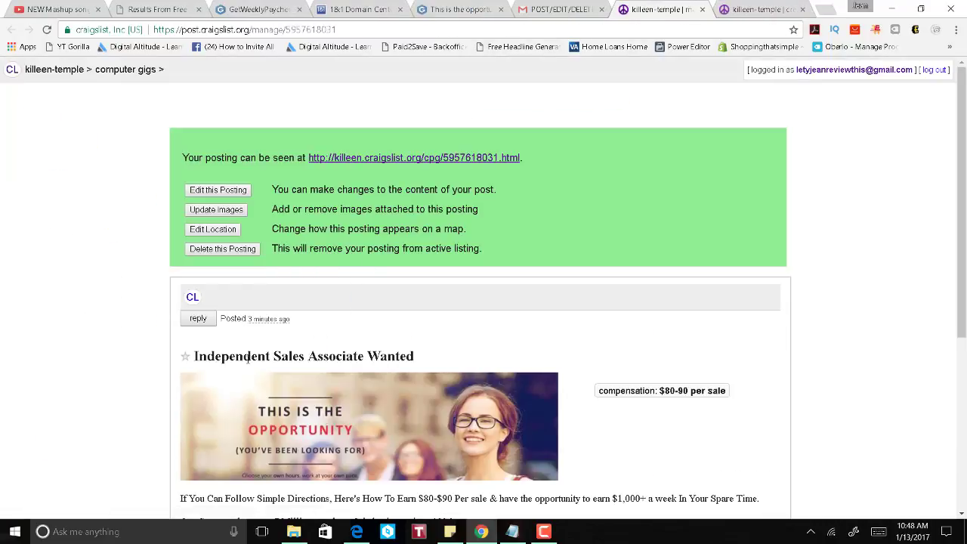
pyautogui.moveTo(273, 356); pyautogui.dragTo(441, 358)
pyautogui.hotkey('ctrl', 'c')
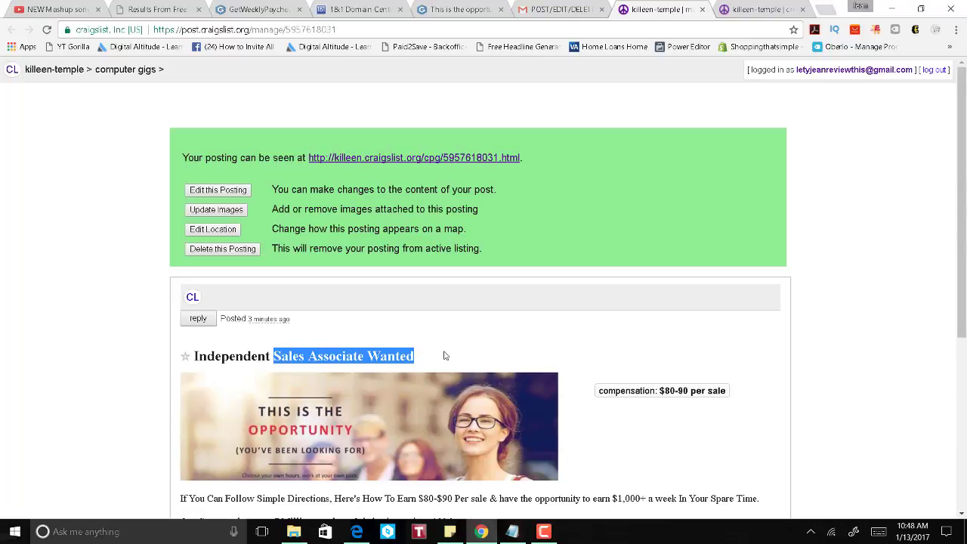
pyautogui.click(746, 10)
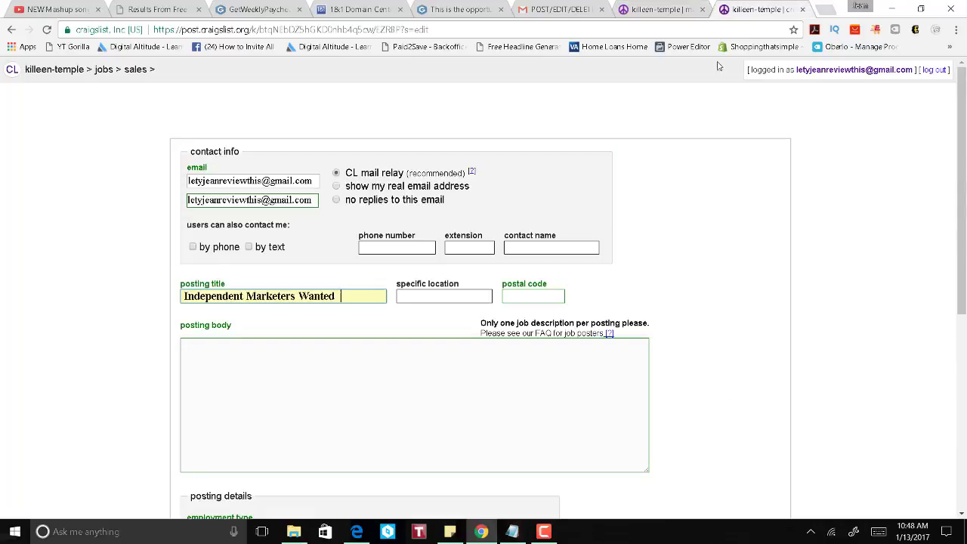
pyautogui.tripleClick(354, 297)
pyautogui.hotkey('ctrl', 'v')
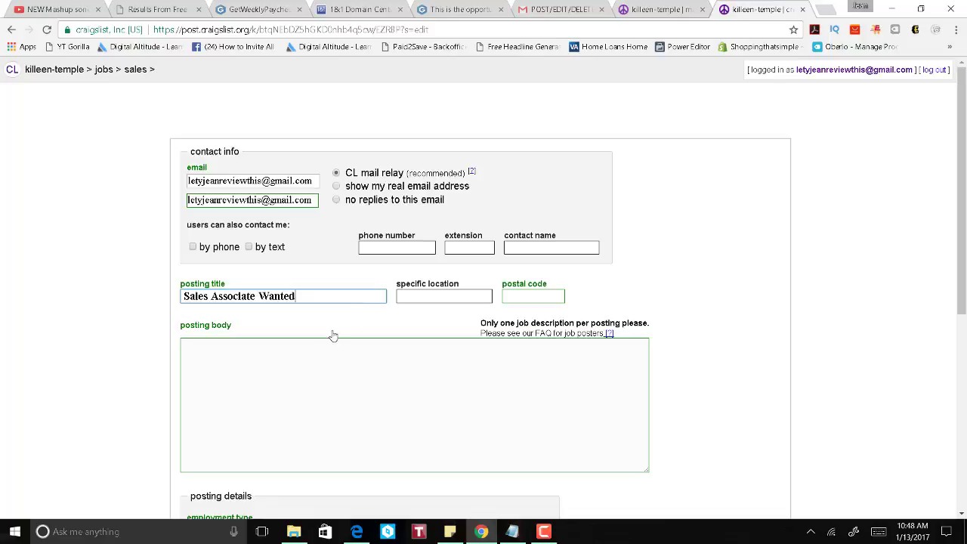
pyautogui.click(319, 399)
# Step: Enter postal code 76544, allow text contact, and fill in the contact phone number and name
pyautogui.click(534, 296)
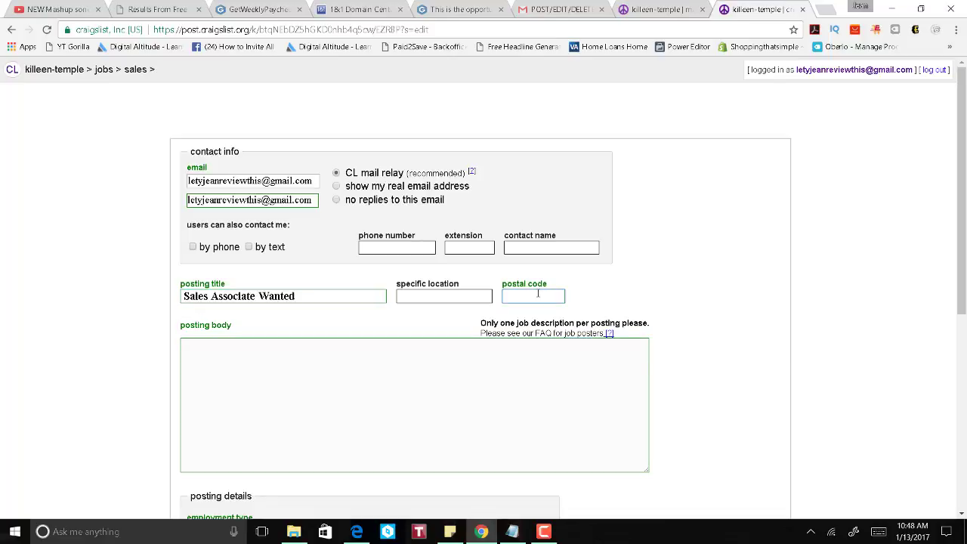
pyautogui.write('76544')
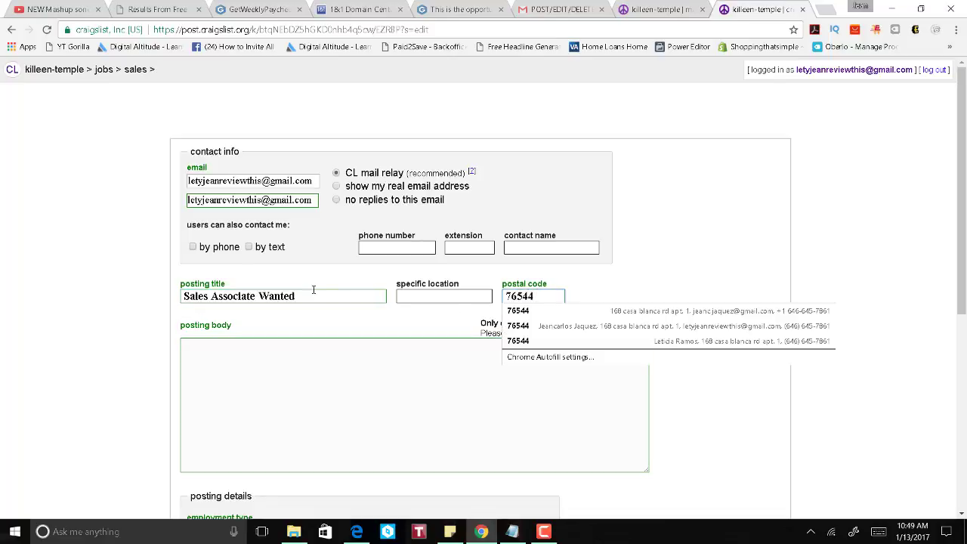
pyautogui.click(249, 246)
pyautogui.click(394, 250)
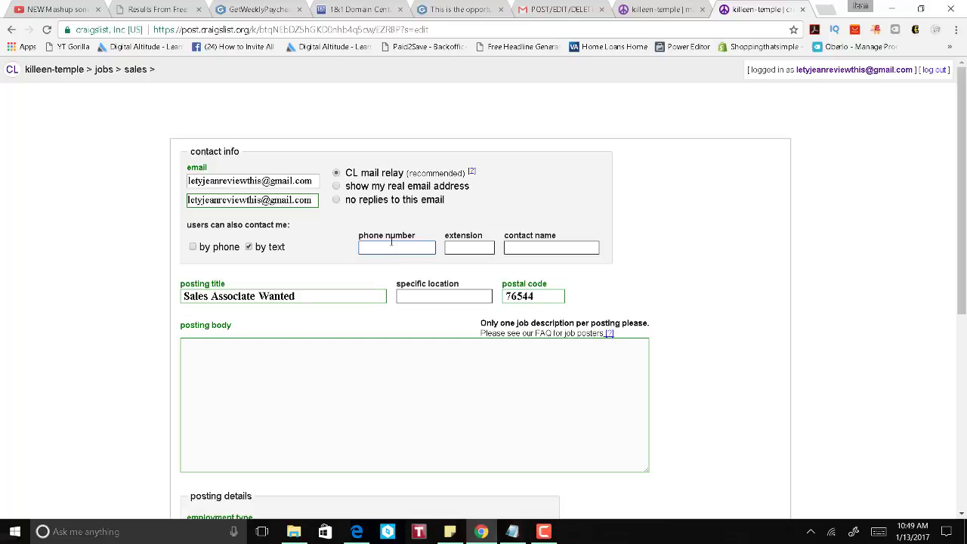
pyautogui.write('6')
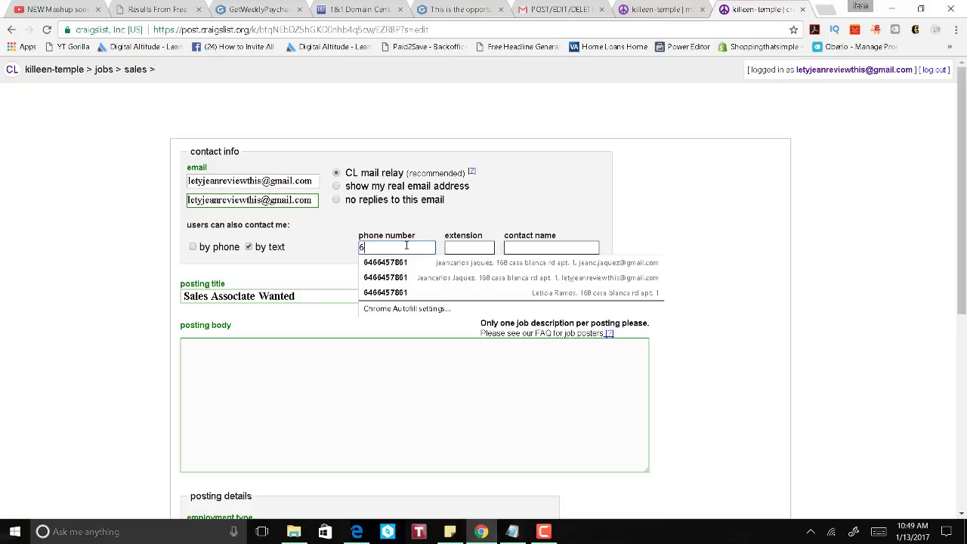
pyautogui.write('645')
pyautogui.hotkey('ctrl', 'a')
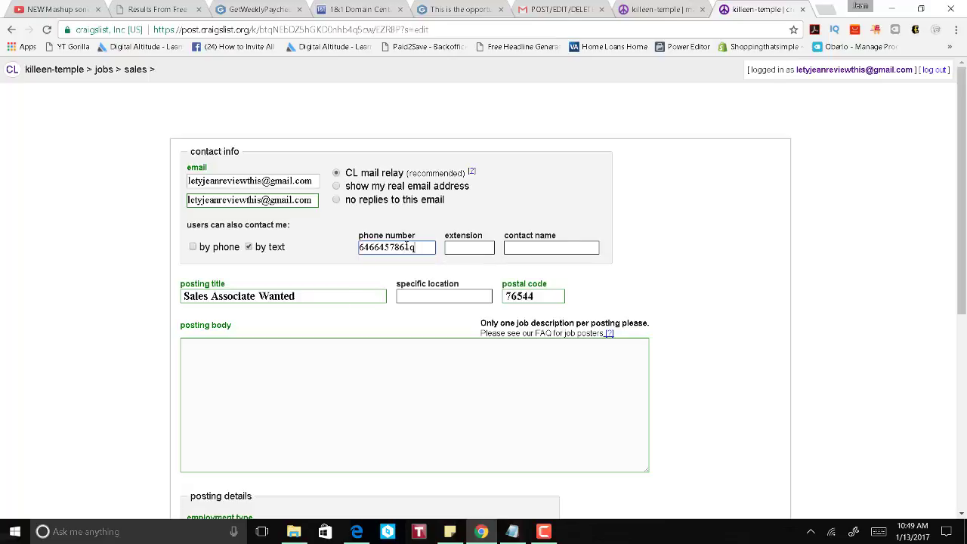
pyautogui.click(536, 246)
pyautogui.write('Jean J')
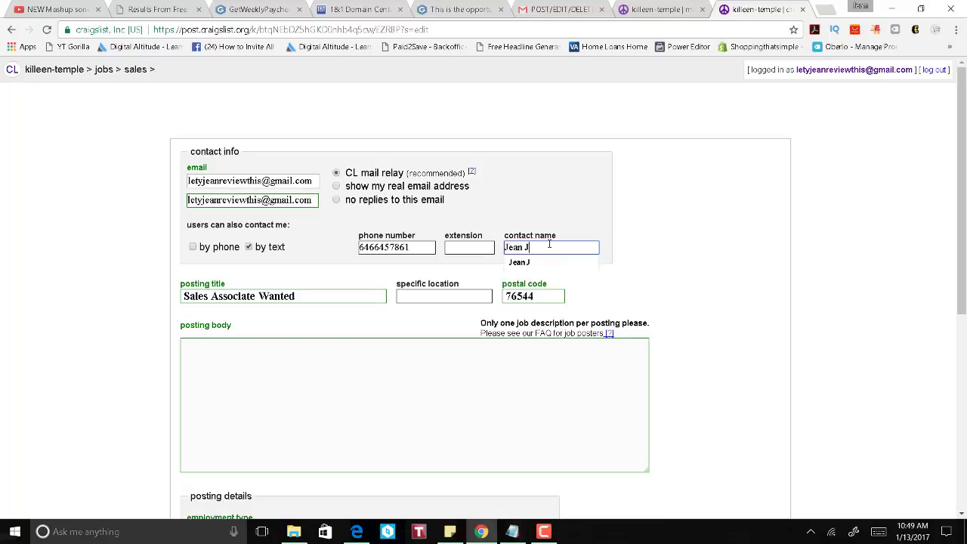
pyautogui.press('Tab')
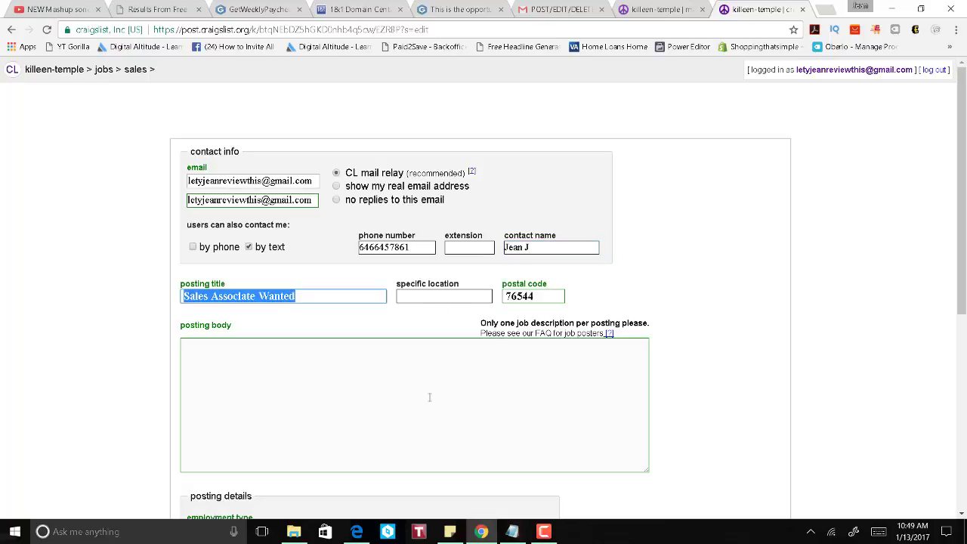
pyautogui.click(393, 399)
pyautogui.click(644, 10)
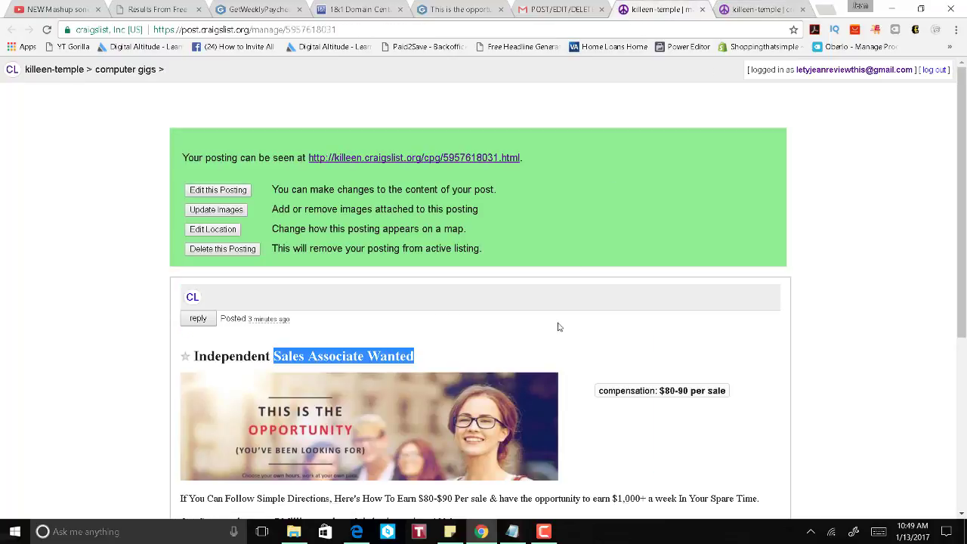
# Step: Copy the posted ad's body text through its link into the new posting body
pyautogui.scroll(-4, 560, 325)
pyautogui.moveTo(338, 328); pyautogui.dragTo(180, 226)
pyautogui.hotkey('ctrl', 'c')
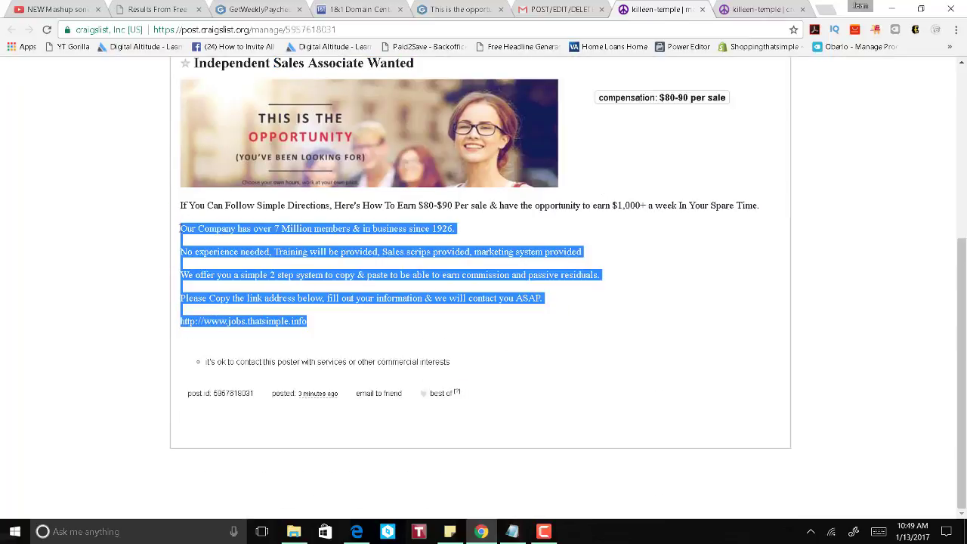
pyautogui.click(759, 11)
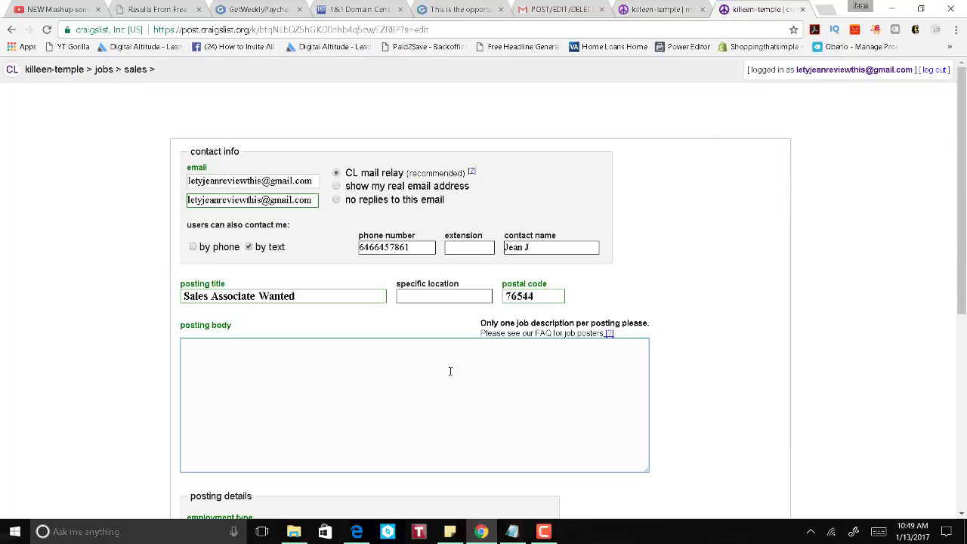
pyautogui.hotkey('ctrl', 'v')
pyautogui.scroll(-3, 754, 342)
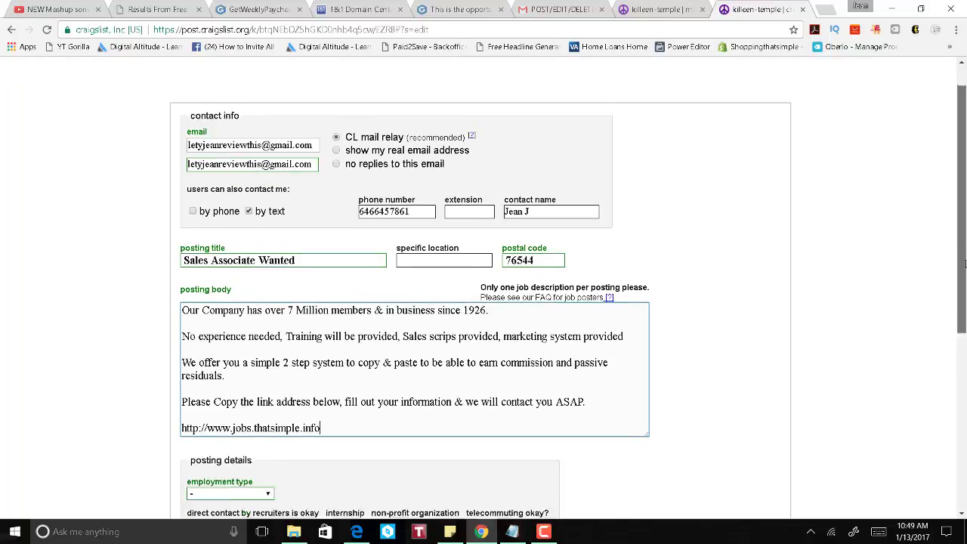
pyautogui.scroll(2, 285, 203)
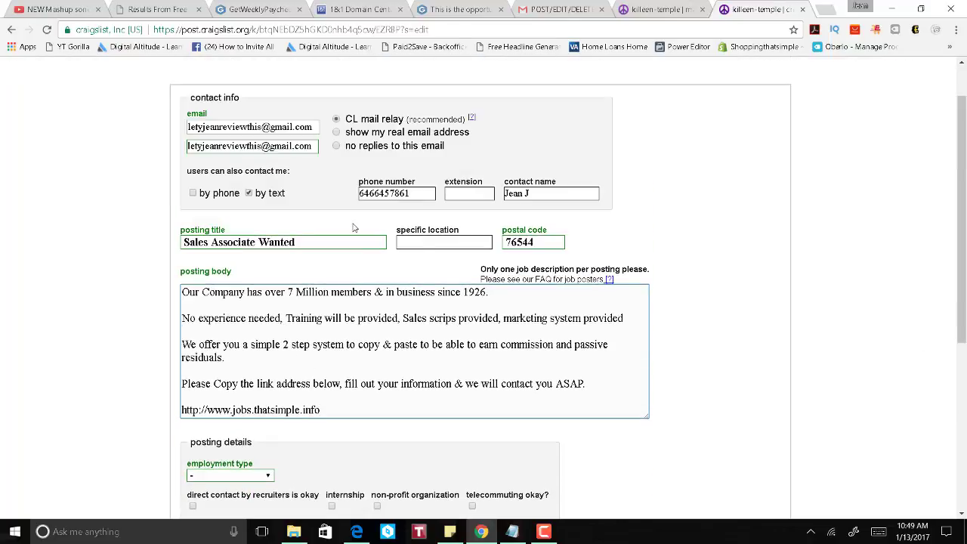
pyautogui.scroll(-1, 960, 234)
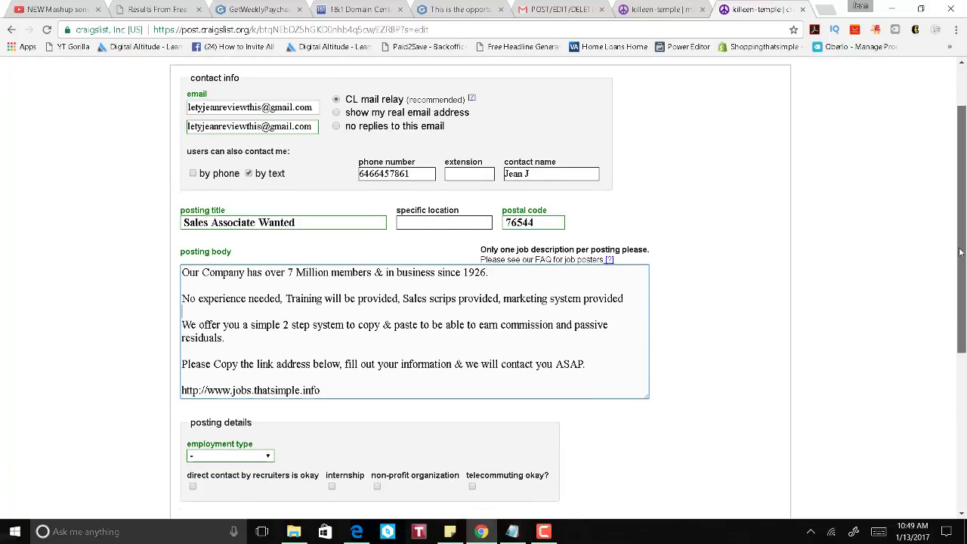
pyautogui.scroll(1, 557, 353)
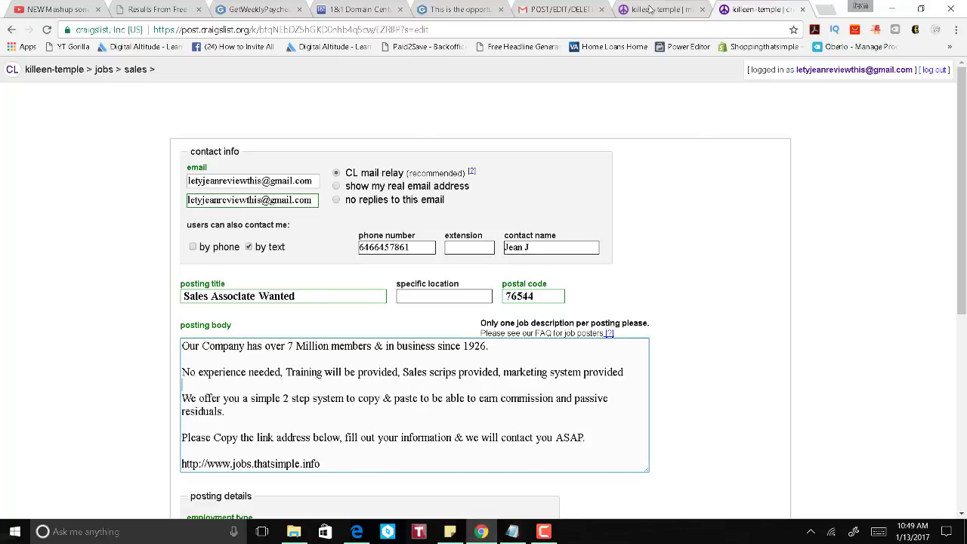
pyautogui.click(653, 10)
pyautogui.click(484, 273)
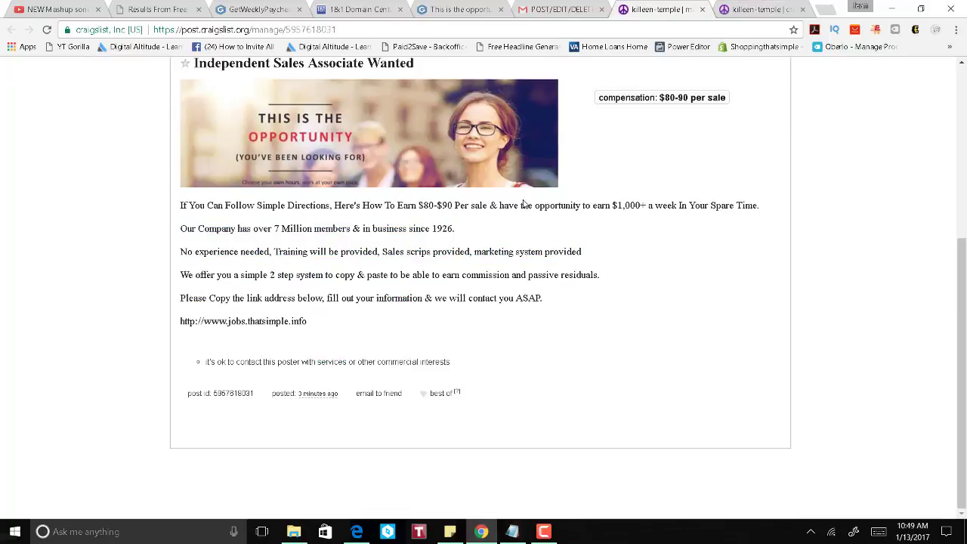
pyautogui.click(756, 9)
pyautogui.scroll(-1, 963, 282)
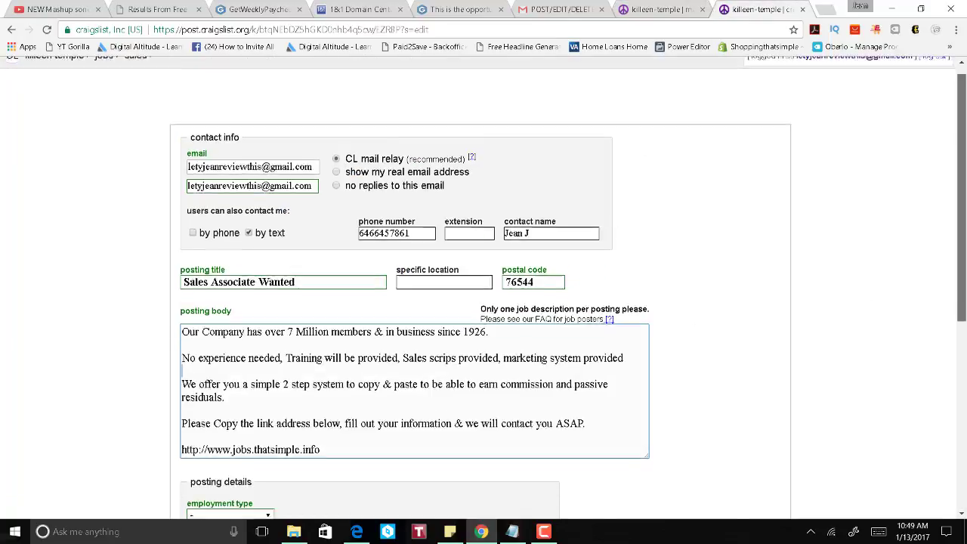
pyautogui.scroll(-2, 330, 289)
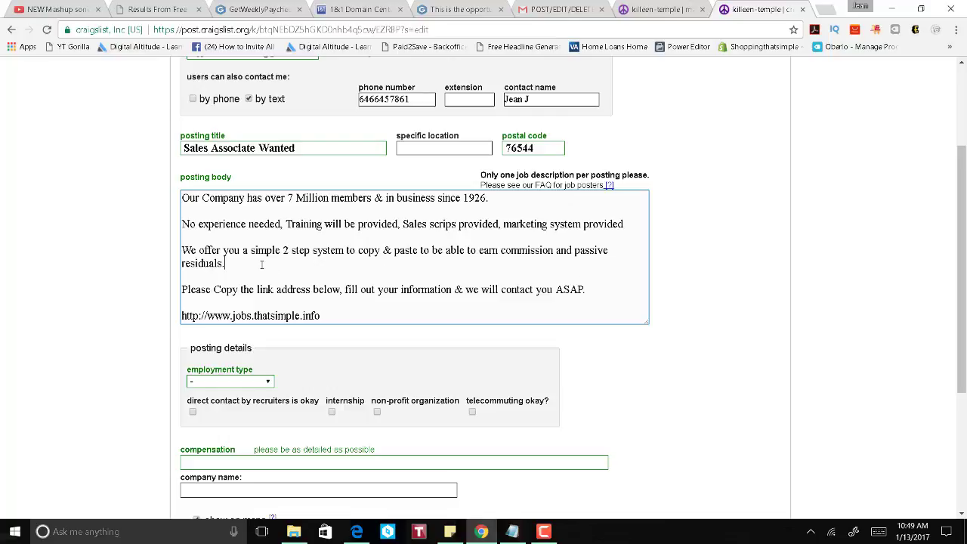
# Step: Paste the 'If You Can Follow Simple Directions' opening paragraph after 'residuals.' in the body
pyautogui.click(652, 9)
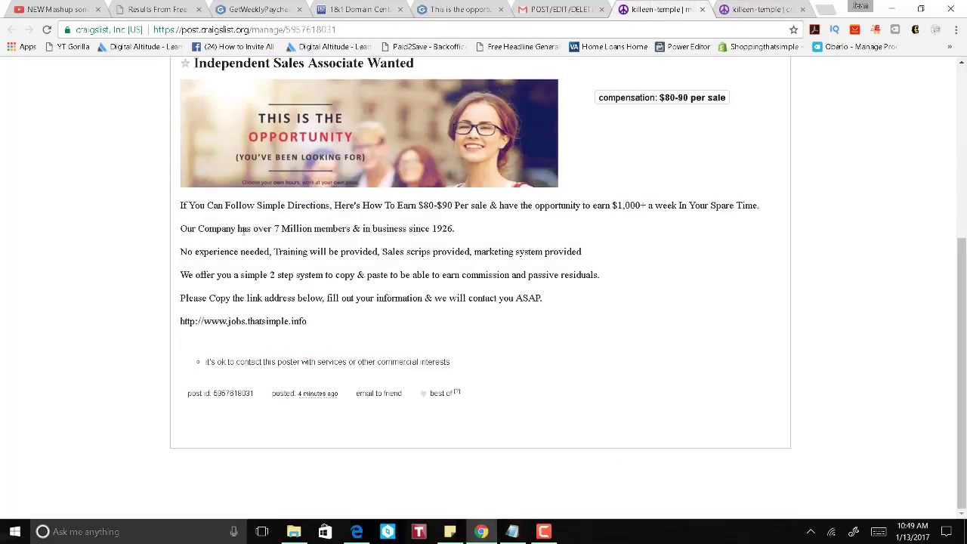
pyautogui.moveTo(181, 205); pyautogui.dragTo(793, 172)
pyautogui.hotkey('ctrl', 'c')
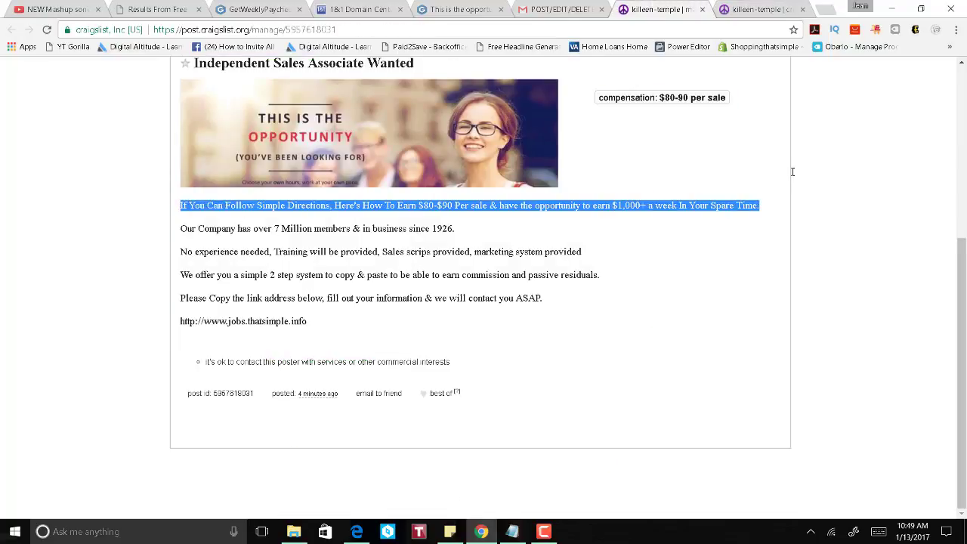
pyautogui.click(762, 10)
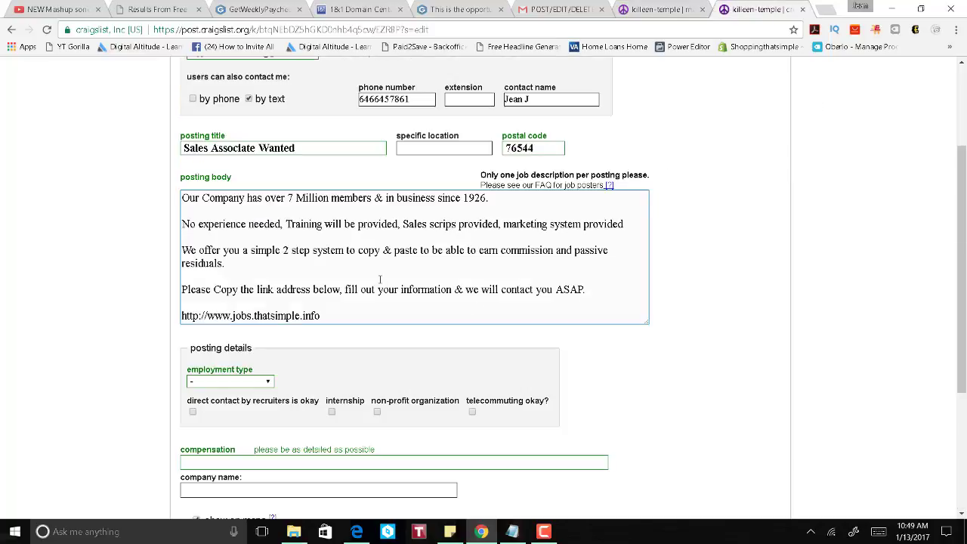
pyautogui.click(235, 263)
pyautogui.press('Return')
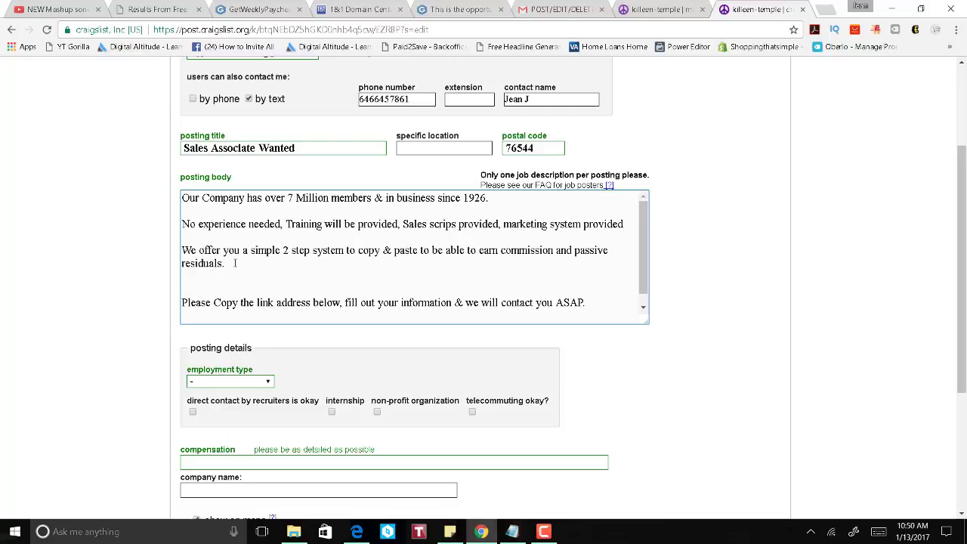
pyautogui.press('Return')
pyautogui.hotkey('ctrl', 'v')
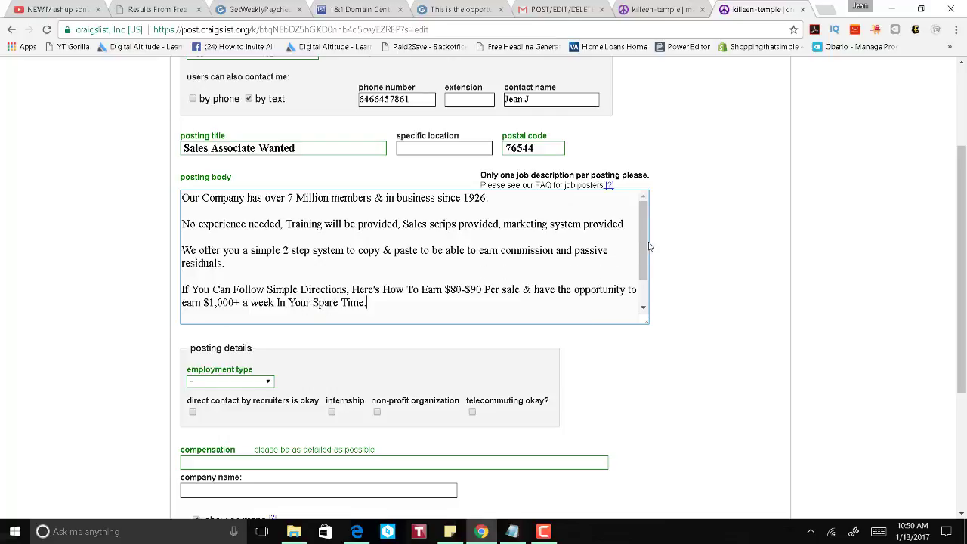
pyautogui.scroll(-1, 647, 266)
pyautogui.scroll(-1, 648, 267)
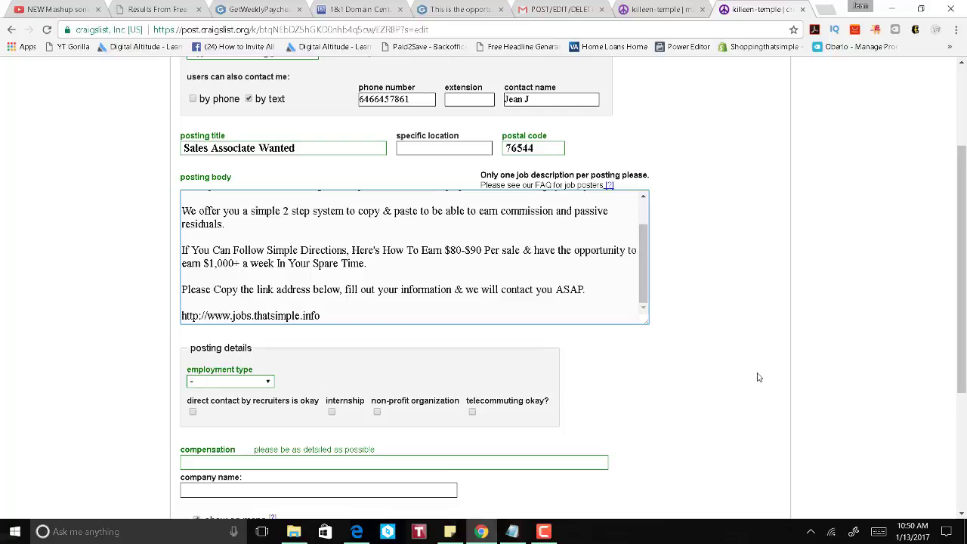
pyautogui.scroll(-3, 337, 329)
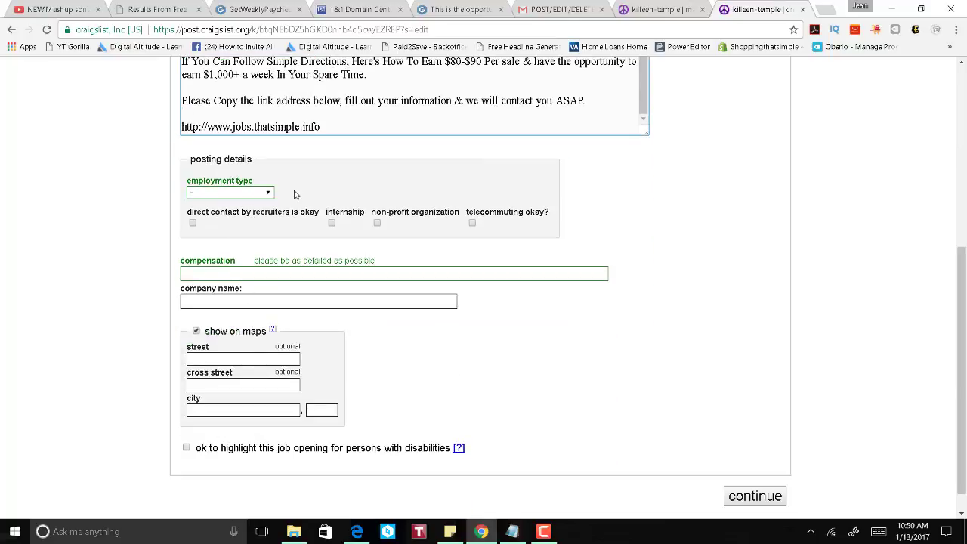
# Step: Set employment type to employee's choice and compensation to $80-90 per sale
pyautogui.click(264, 198)
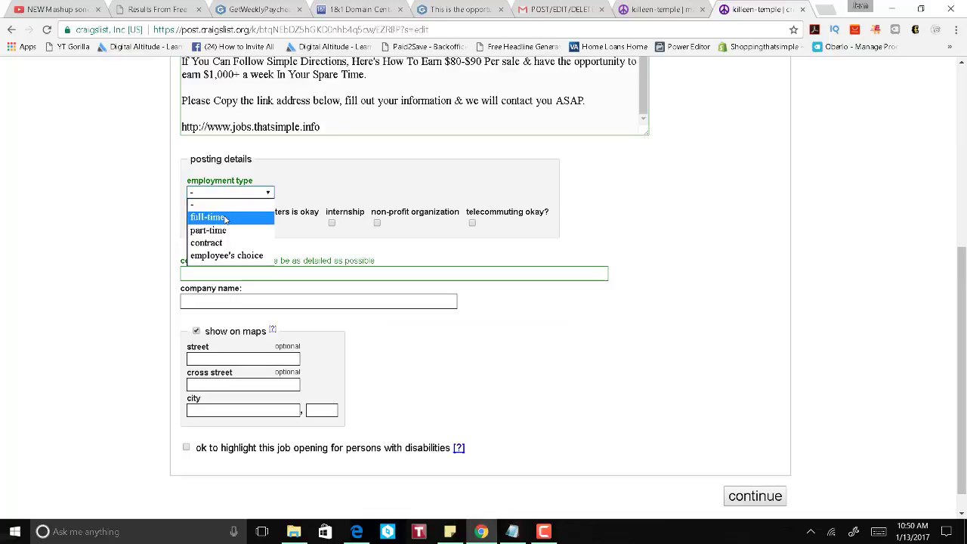
pyautogui.click(216, 257)
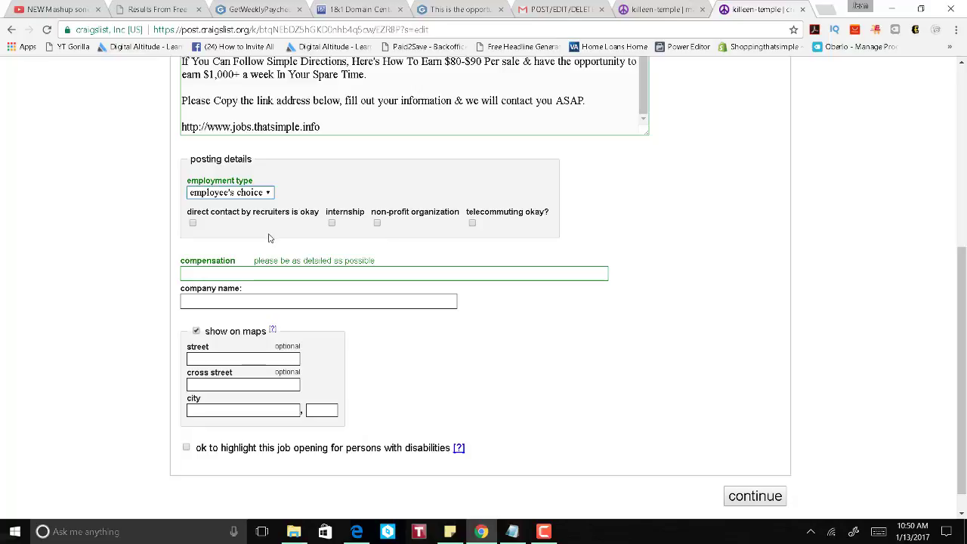
pyautogui.click(226, 274)
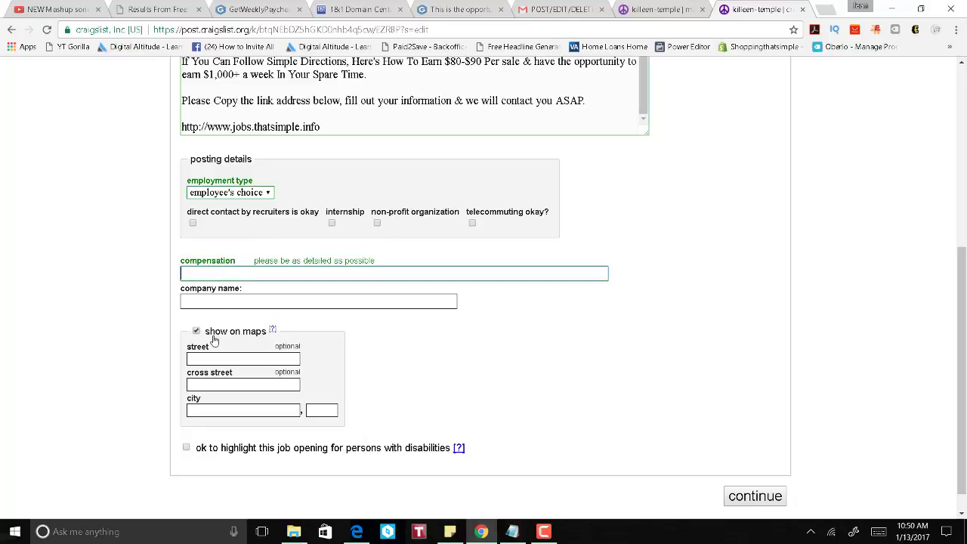
pyautogui.write('$80')
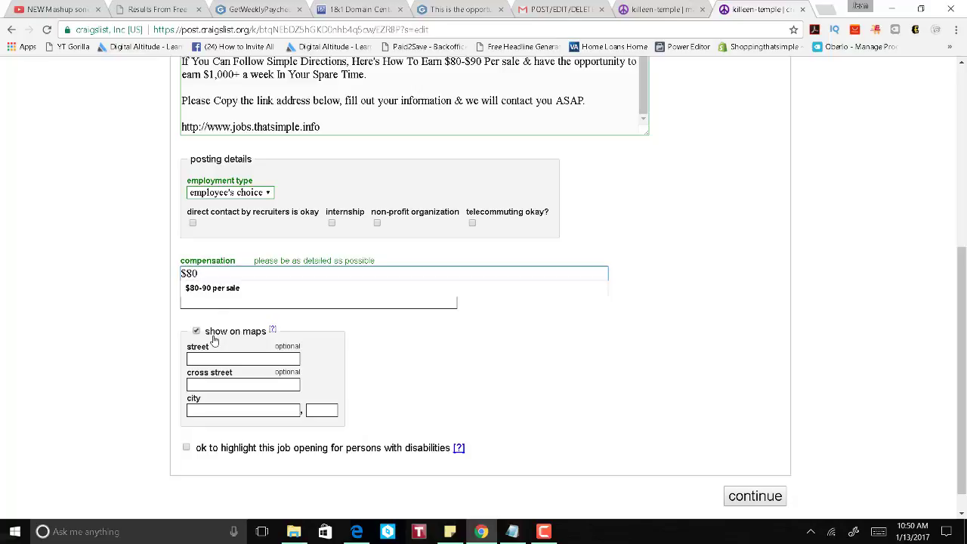
pyautogui.press('Down')
pyautogui.press('Escape')
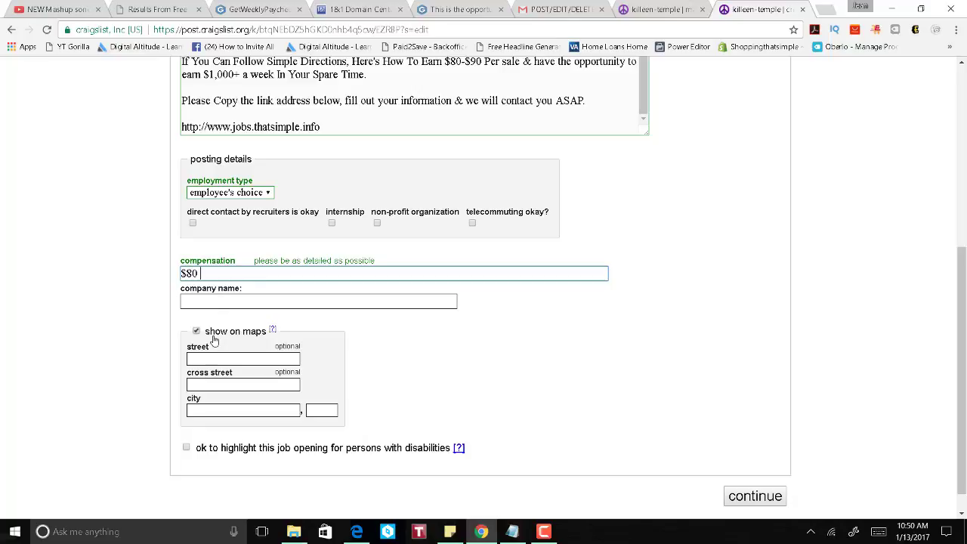
pyautogui.press('Down')
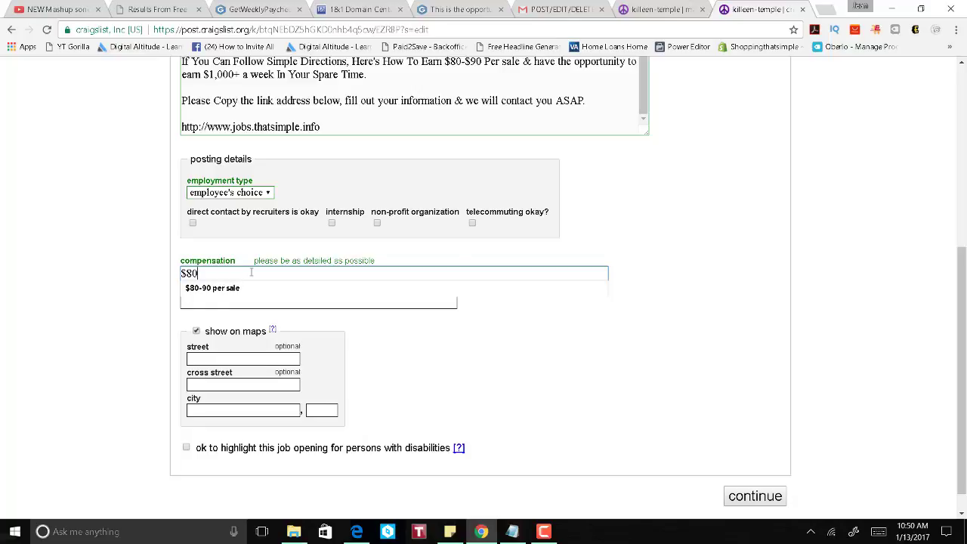
pyautogui.press('Down')
pyautogui.press('Tab')
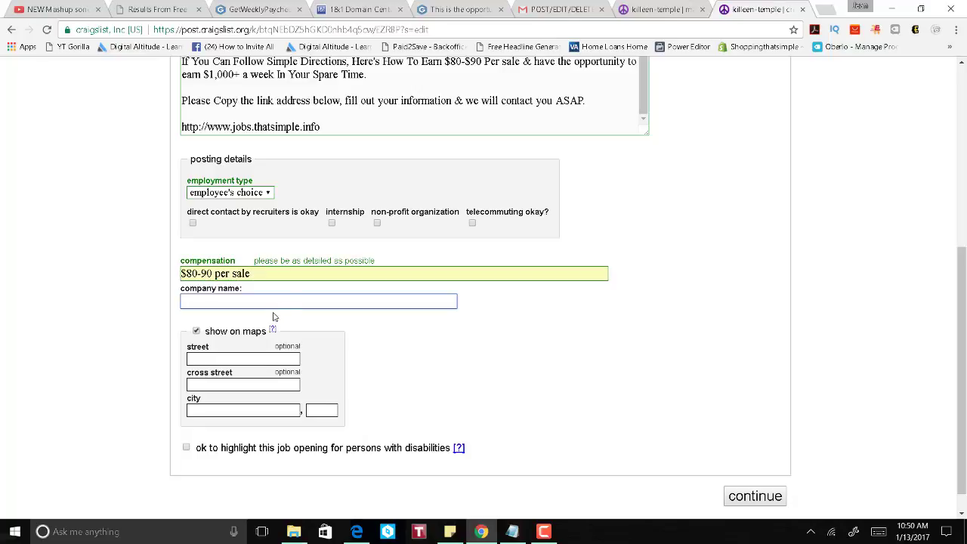
pyautogui.click(518, 367)
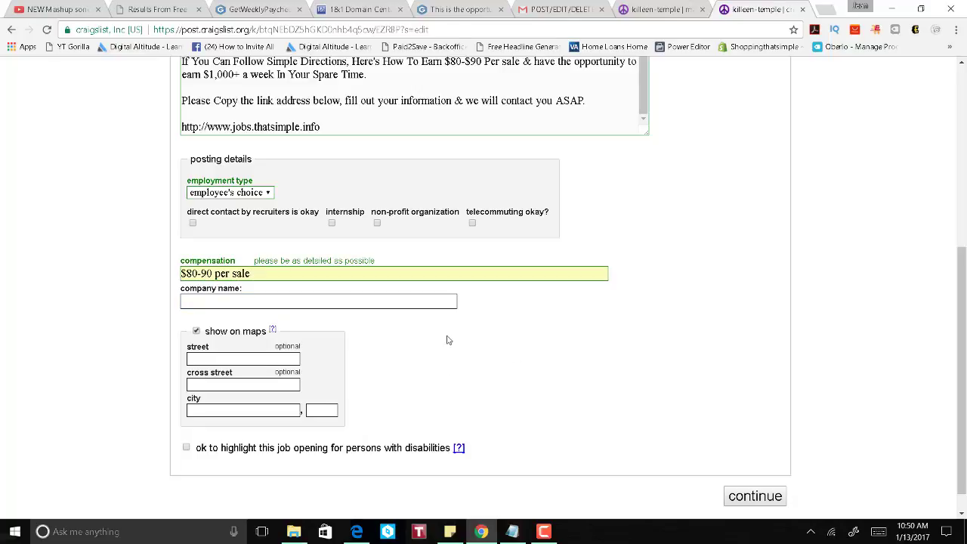
# Step: Turn off 'show on maps' and allow highlighting the job for persons with disabilities
pyautogui.click(199, 332)
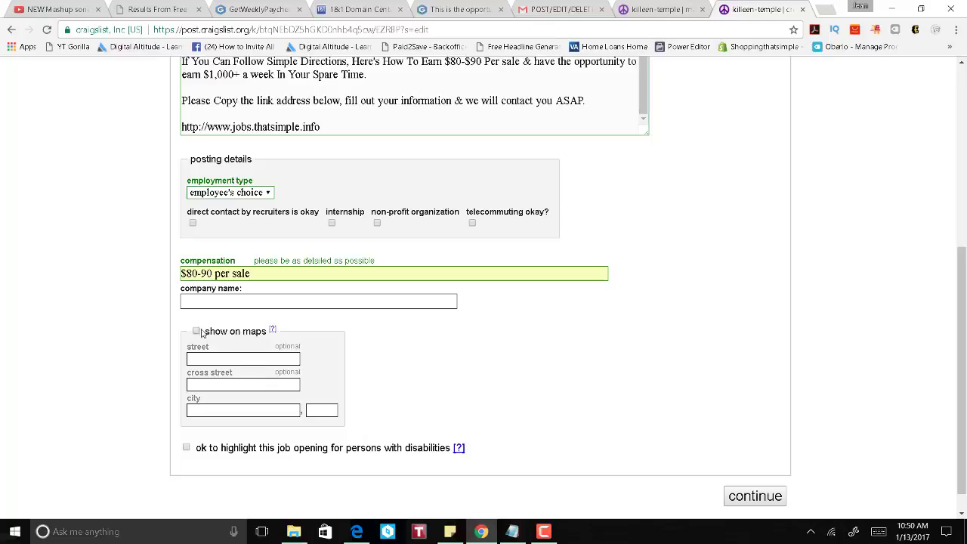
pyautogui.scroll(3, 501, 363)
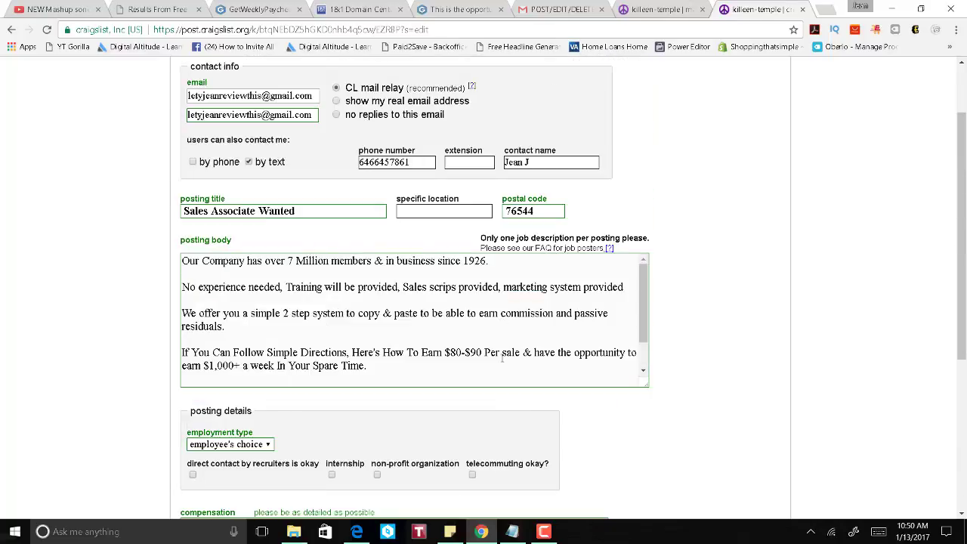
pyautogui.scroll(1, 805, 315)
pyautogui.scroll(-5, 805, 315)
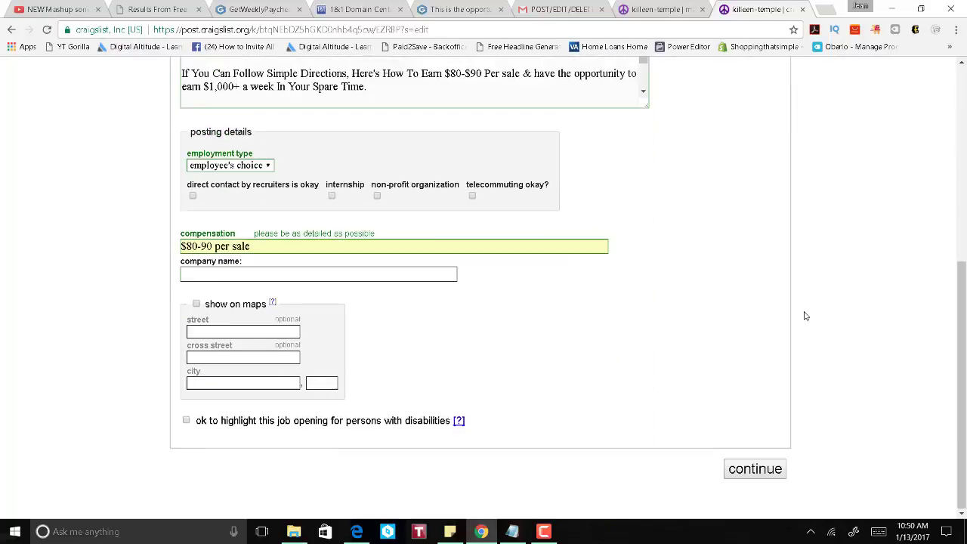
pyautogui.click(187, 421)
pyautogui.moveTo(484, 427); pyautogui.dragTo(186, 423)
pyautogui.click(686, 362)
pyautogui.scroll(4, 686, 362)
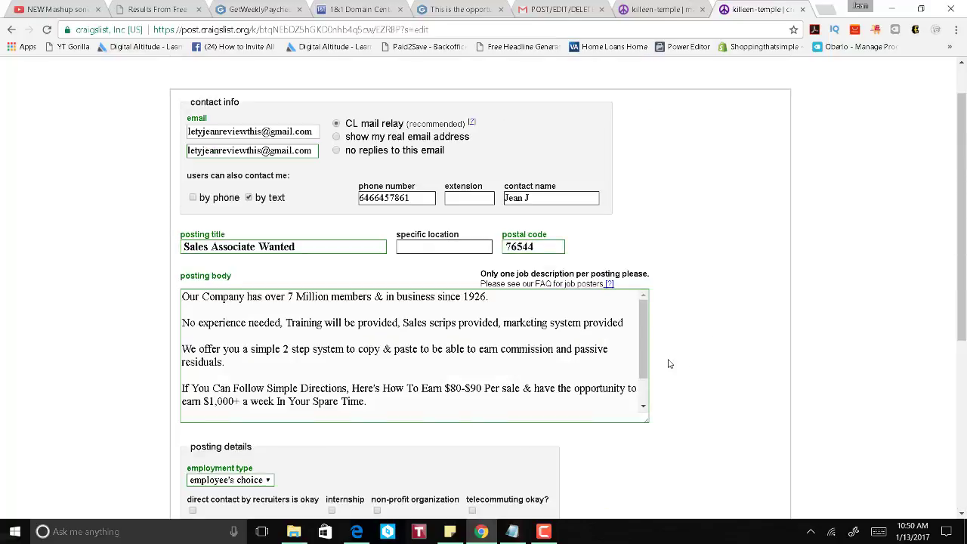
pyautogui.scroll(1, 751, 339)
pyautogui.scroll(-5, 750, 338)
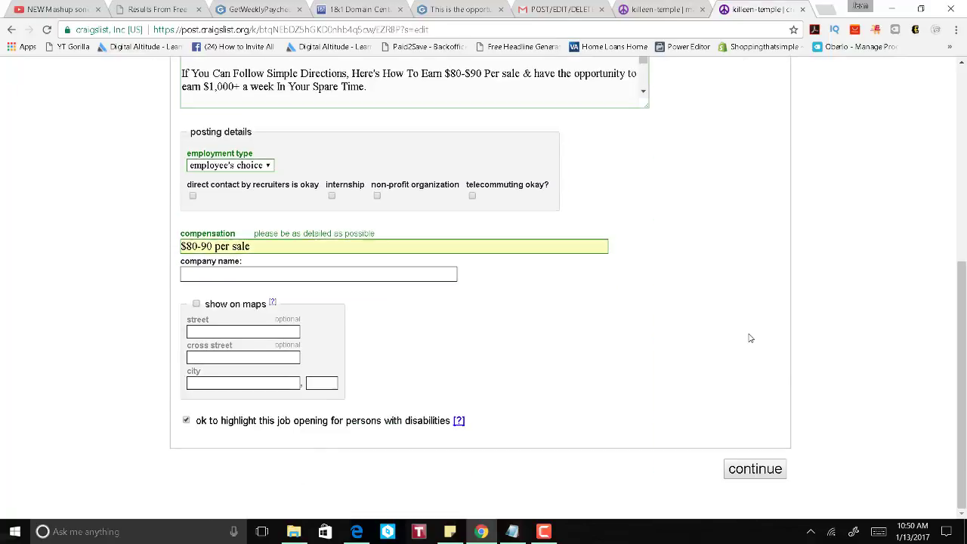
# Step: Upload the 'This is the Opportunity' banner as the posting's featured image
pyautogui.click(753, 472)
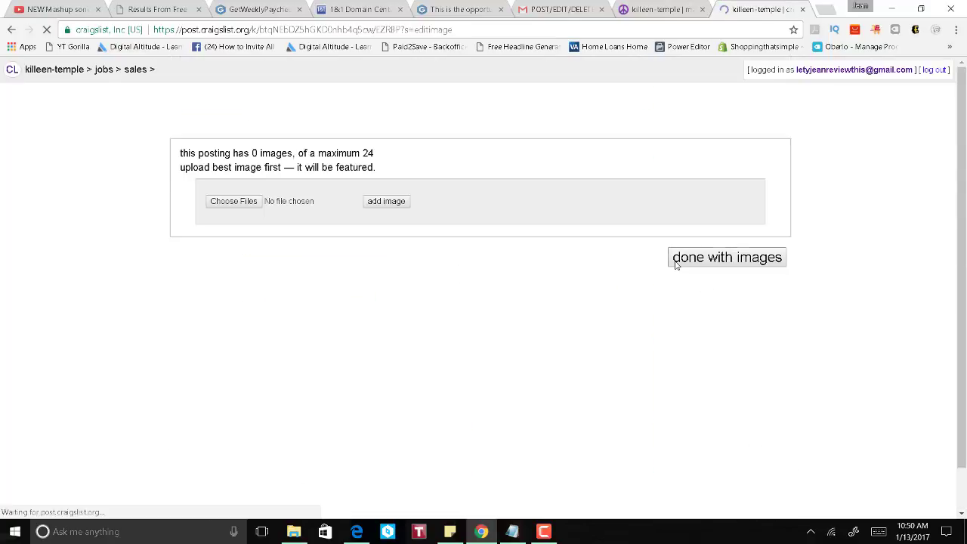
pyautogui.click(241, 209)
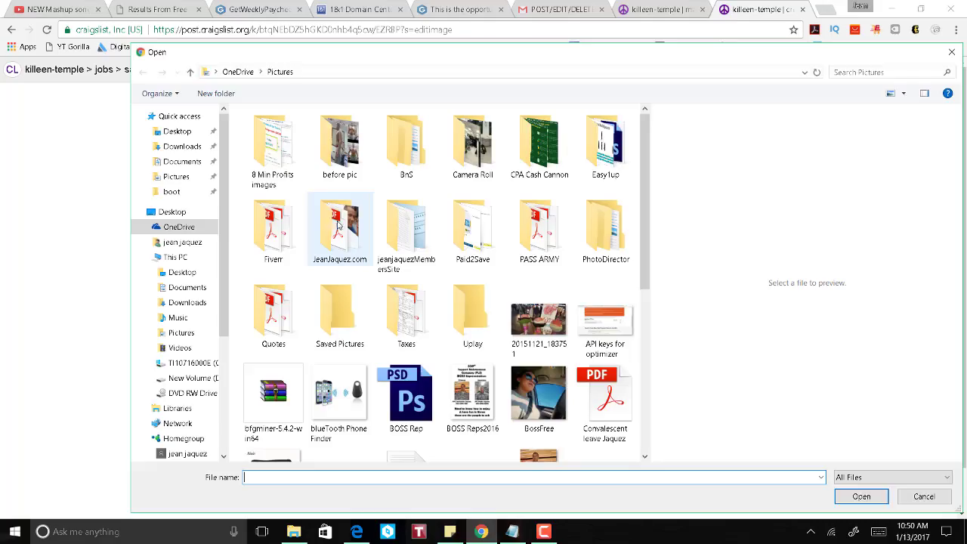
pyautogui.scroll(-5, 525, 278)
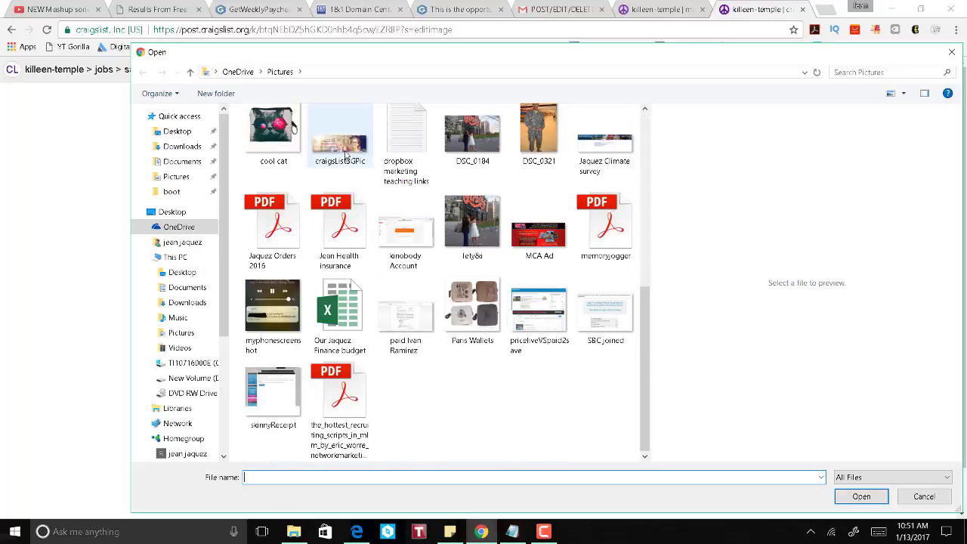
pyautogui.doubleClick(345, 154)
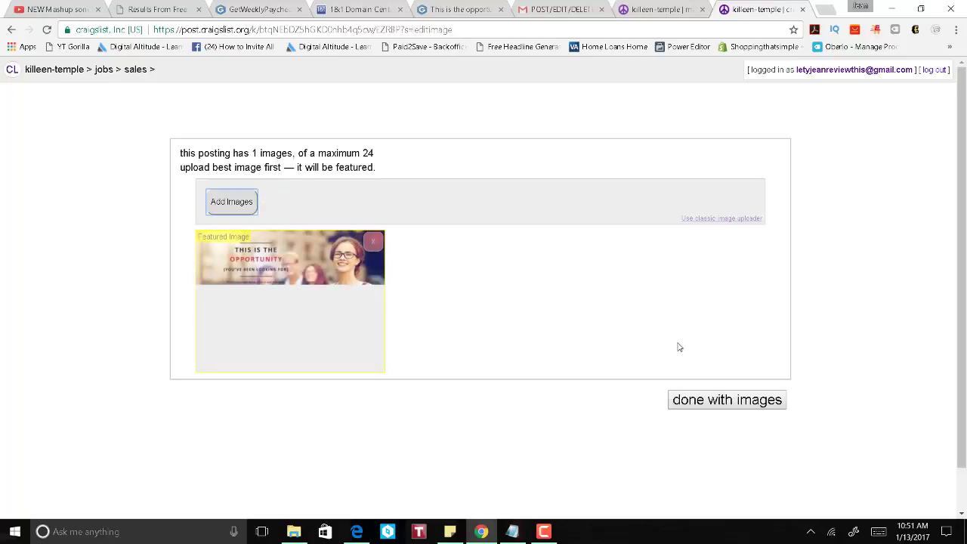
pyautogui.scroll(-1, 680, 348)
# Step: Review the Sales Associate Wanted draft preview, including its expiry notice, and publish it
pyautogui.click(729, 355)
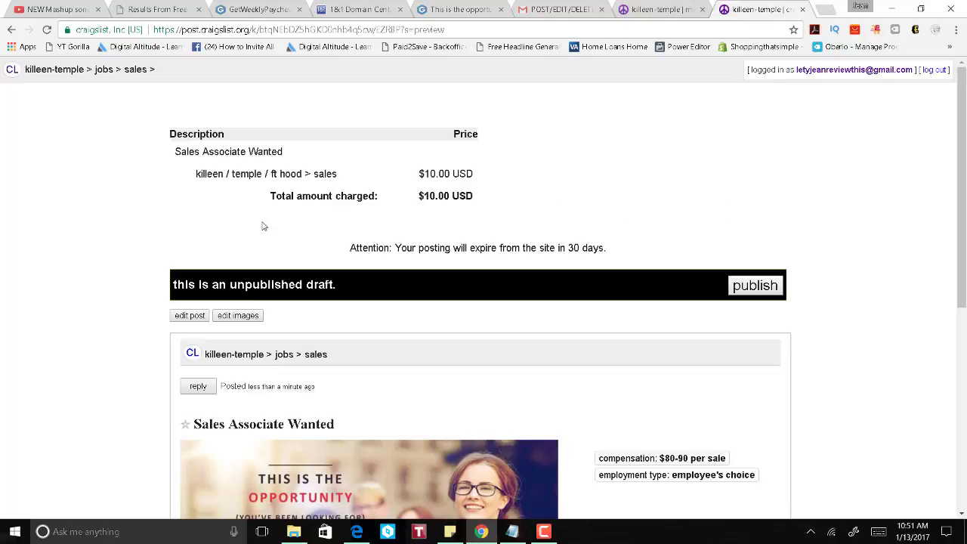
pyautogui.scroll(-3, 516, 195)
pyautogui.scroll(-2, 516, 195)
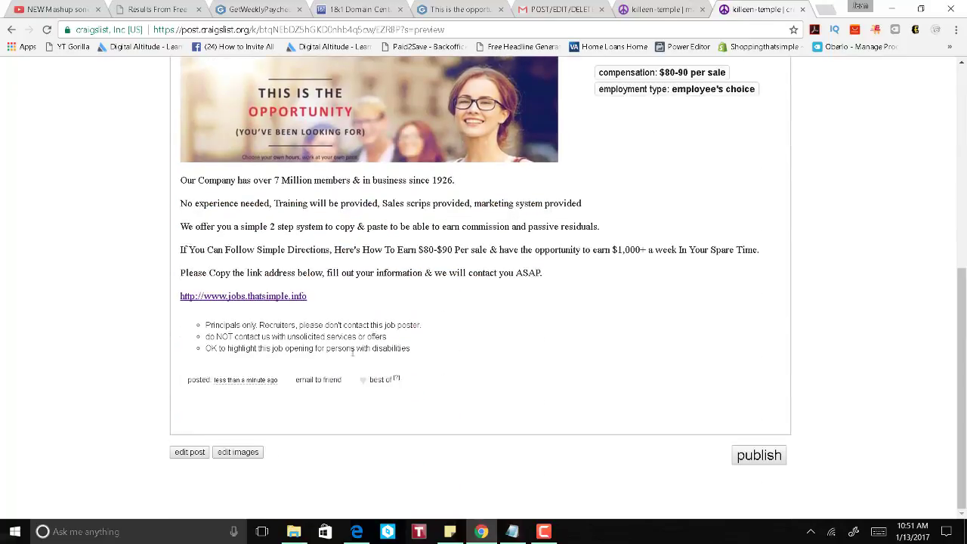
pyautogui.scroll(5, 314, 333)
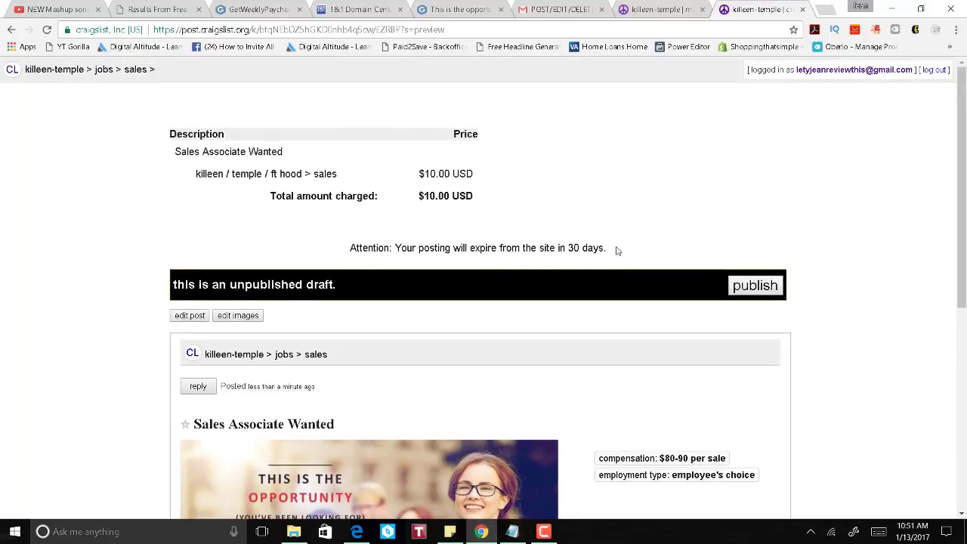
pyautogui.moveTo(617, 251); pyautogui.dragTo(439, 238)
pyautogui.click(668, 263)
pyautogui.scroll(-1, 860, 282)
pyautogui.click(754, 227)
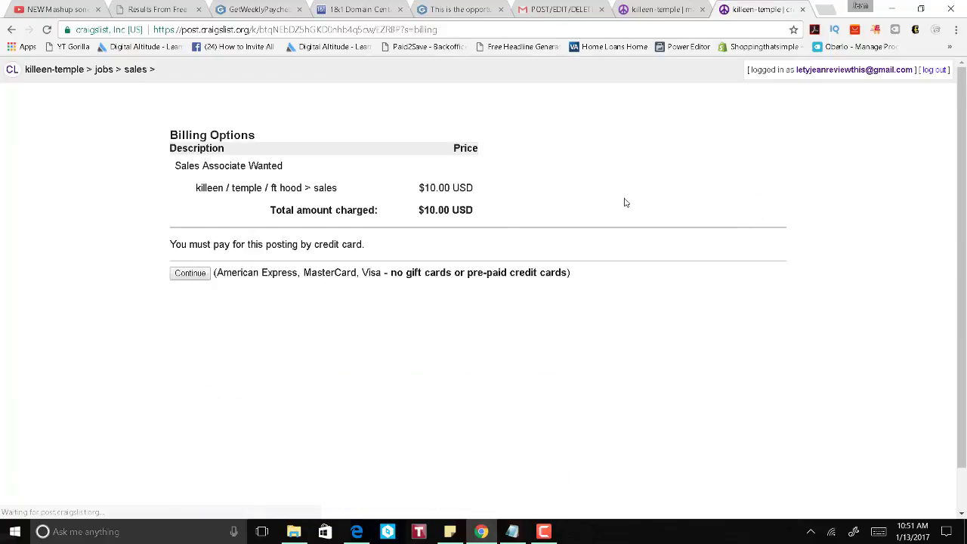
# Step: Pay the $10.00 USD fee by credit card using saved card and contact details
pyautogui.click(190, 276)
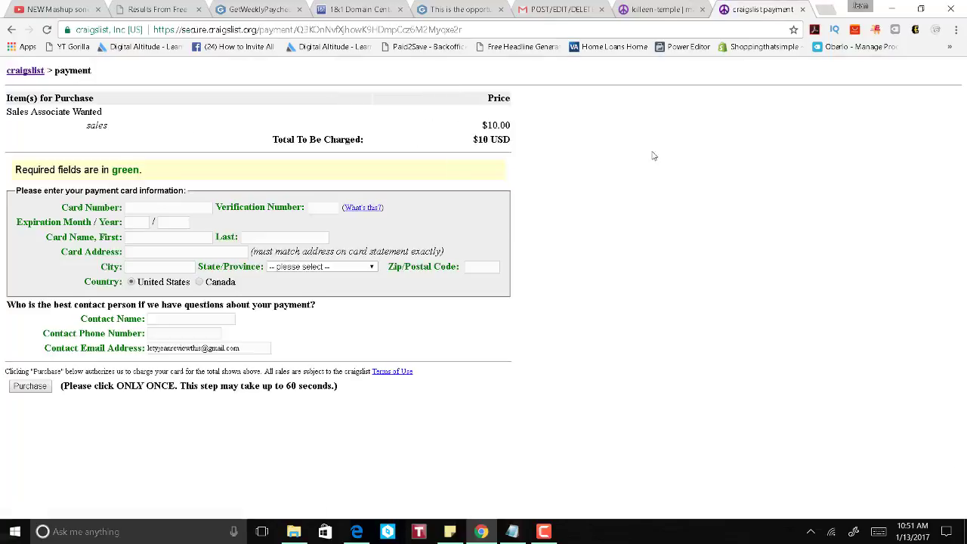
pyautogui.click(173, 209)
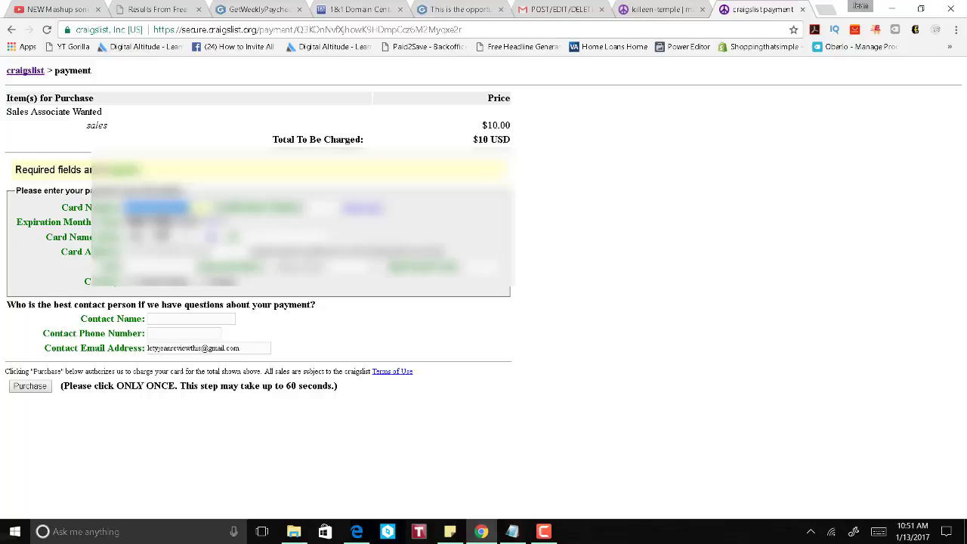
pyautogui.press('Return')
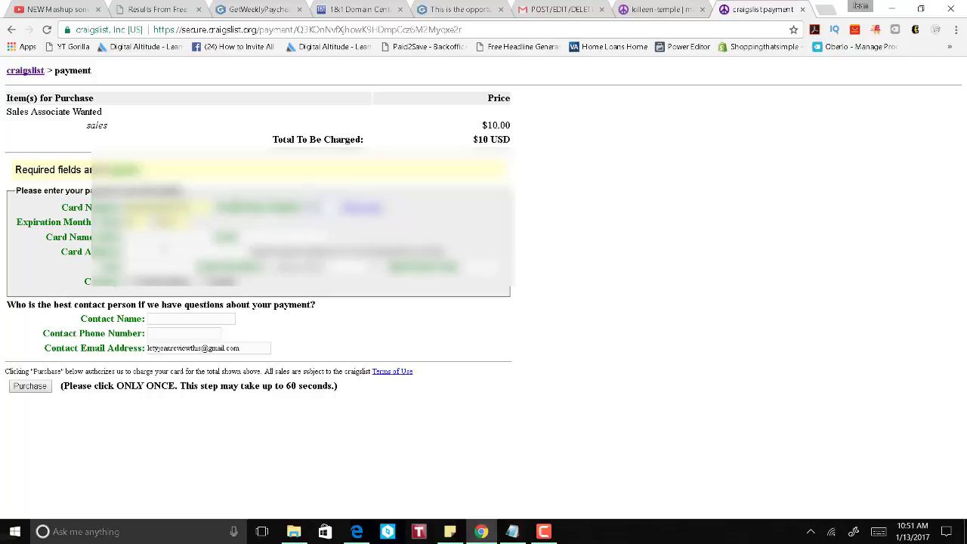
pyautogui.click(124, 238)
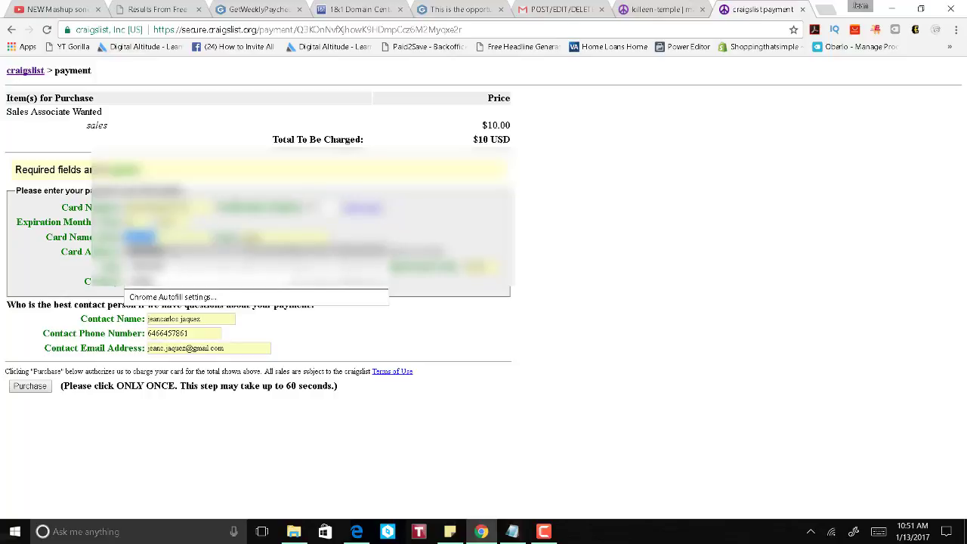
pyautogui.press('Return')
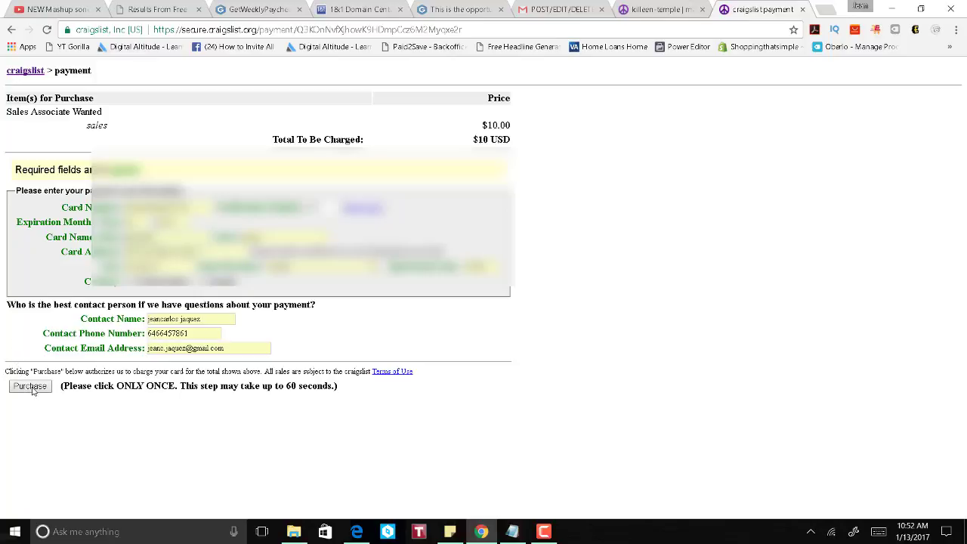
pyautogui.click(30, 386)
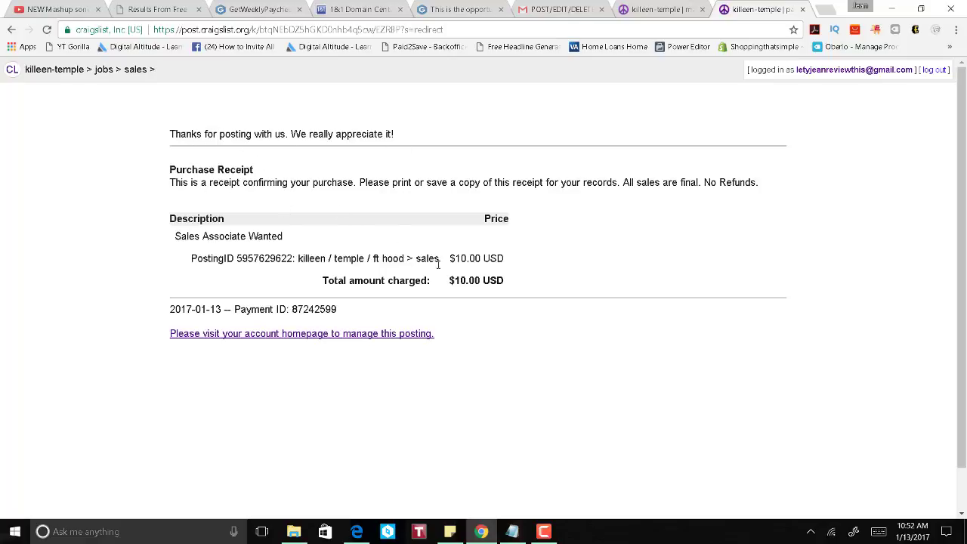
# Step: Open the account postings list and review the Sales Associate Wanted and first posting rows
pyautogui.click(378, 337)
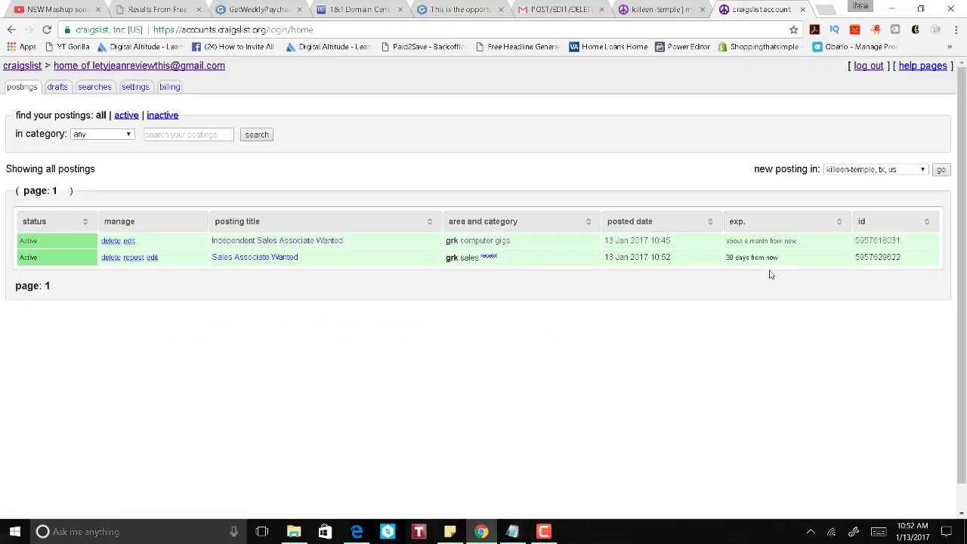
pyautogui.moveTo(805, 259); pyautogui.dragTo(220, 307)
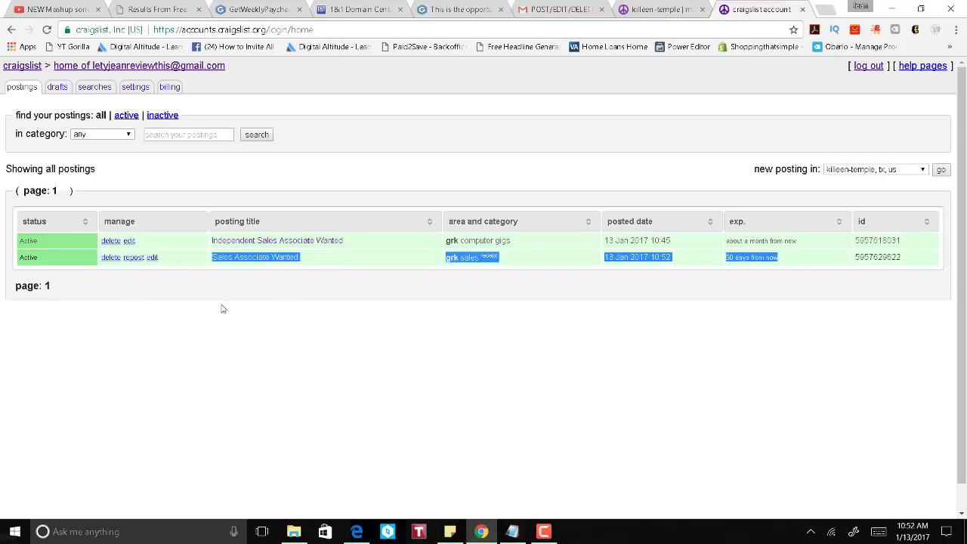
pyautogui.click(419, 337)
pyautogui.moveTo(891, 239); pyautogui.dragTo(226, 242)
pyautogui.click(408, 389)
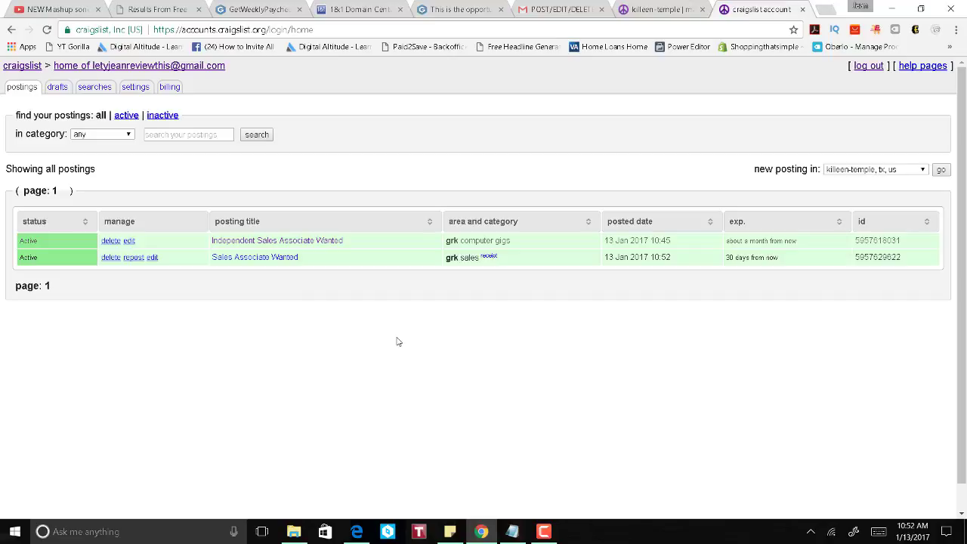
# Step: Check the GetWeeklyPaychecks site, then return to the Craigslist account postings
pyautogui.click(295, 28)
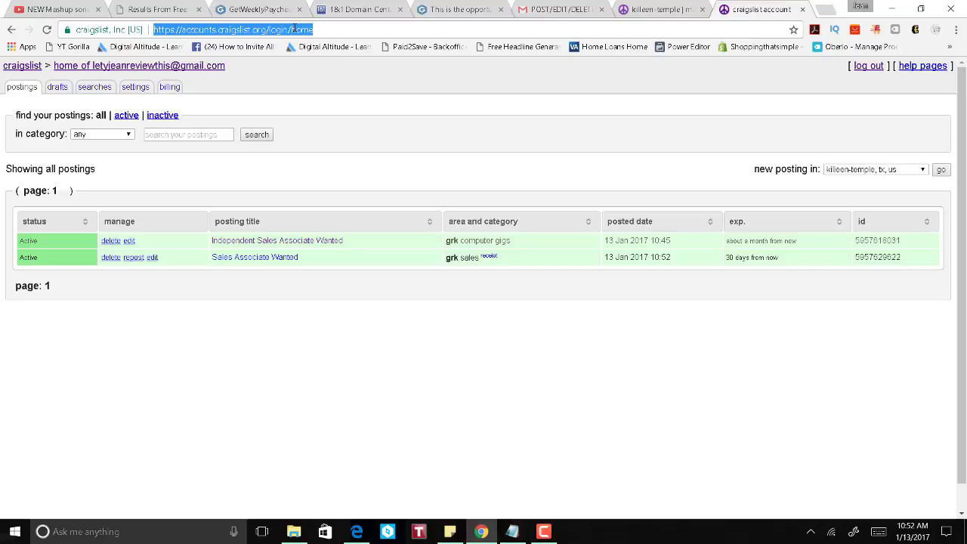
pyautogui.click(254, 9)
pyautogui.click(258, 29)
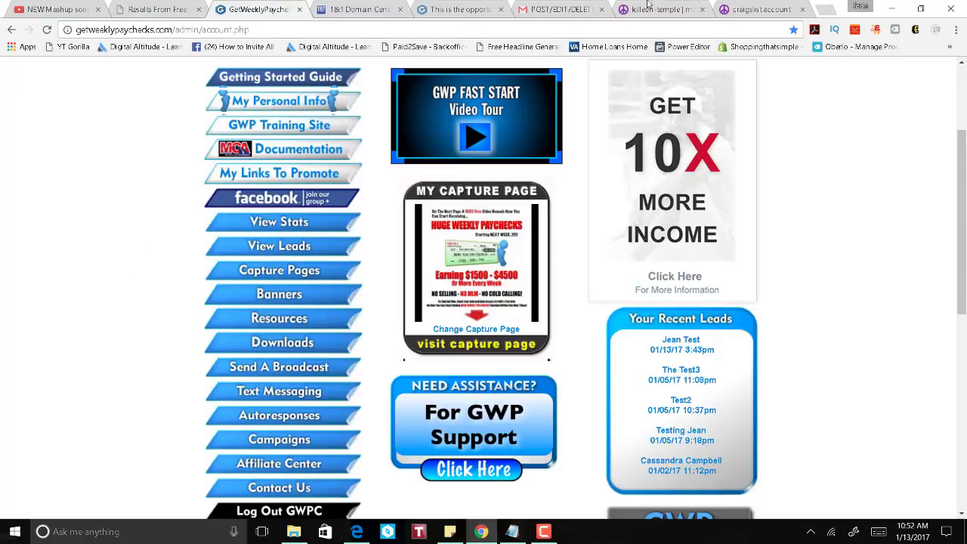
pyautogui.click(737, 10)
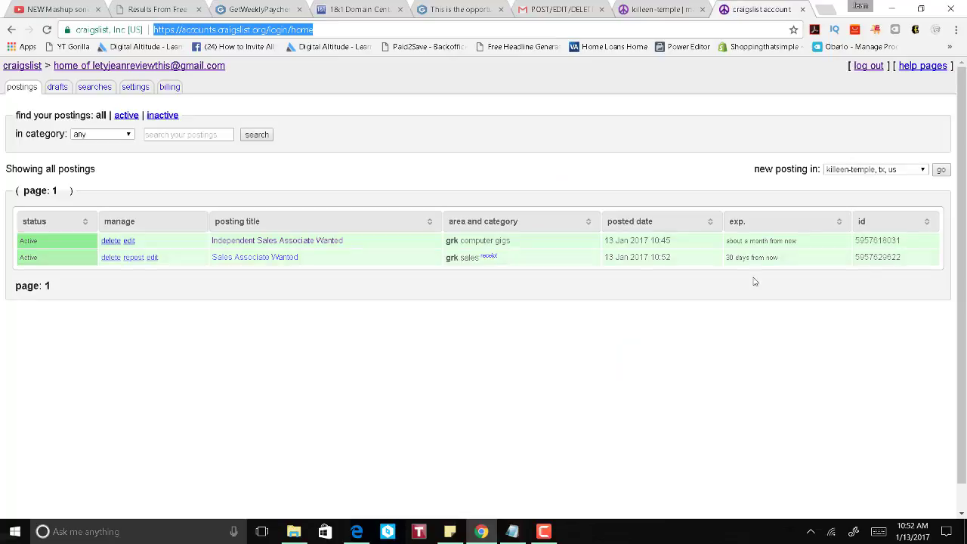
pyautogui.click(754, 281)
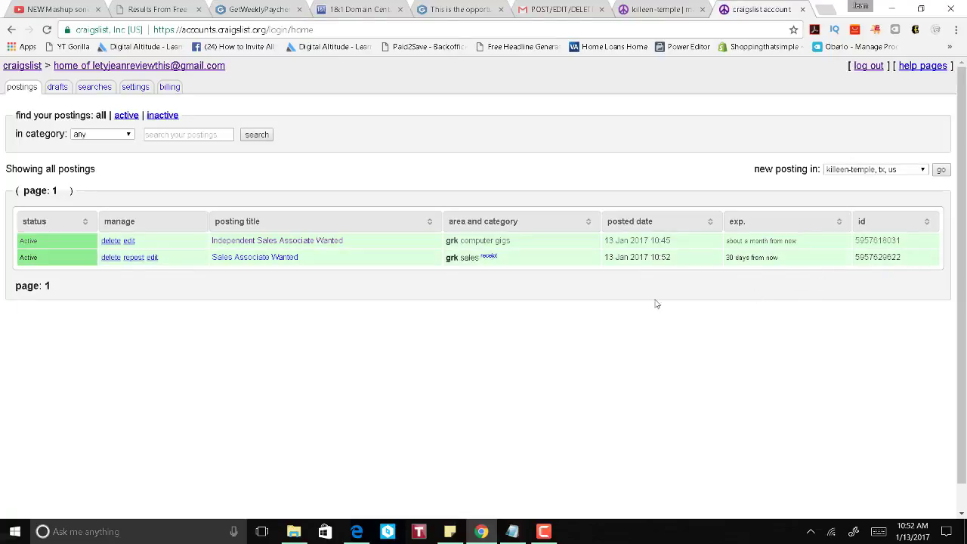